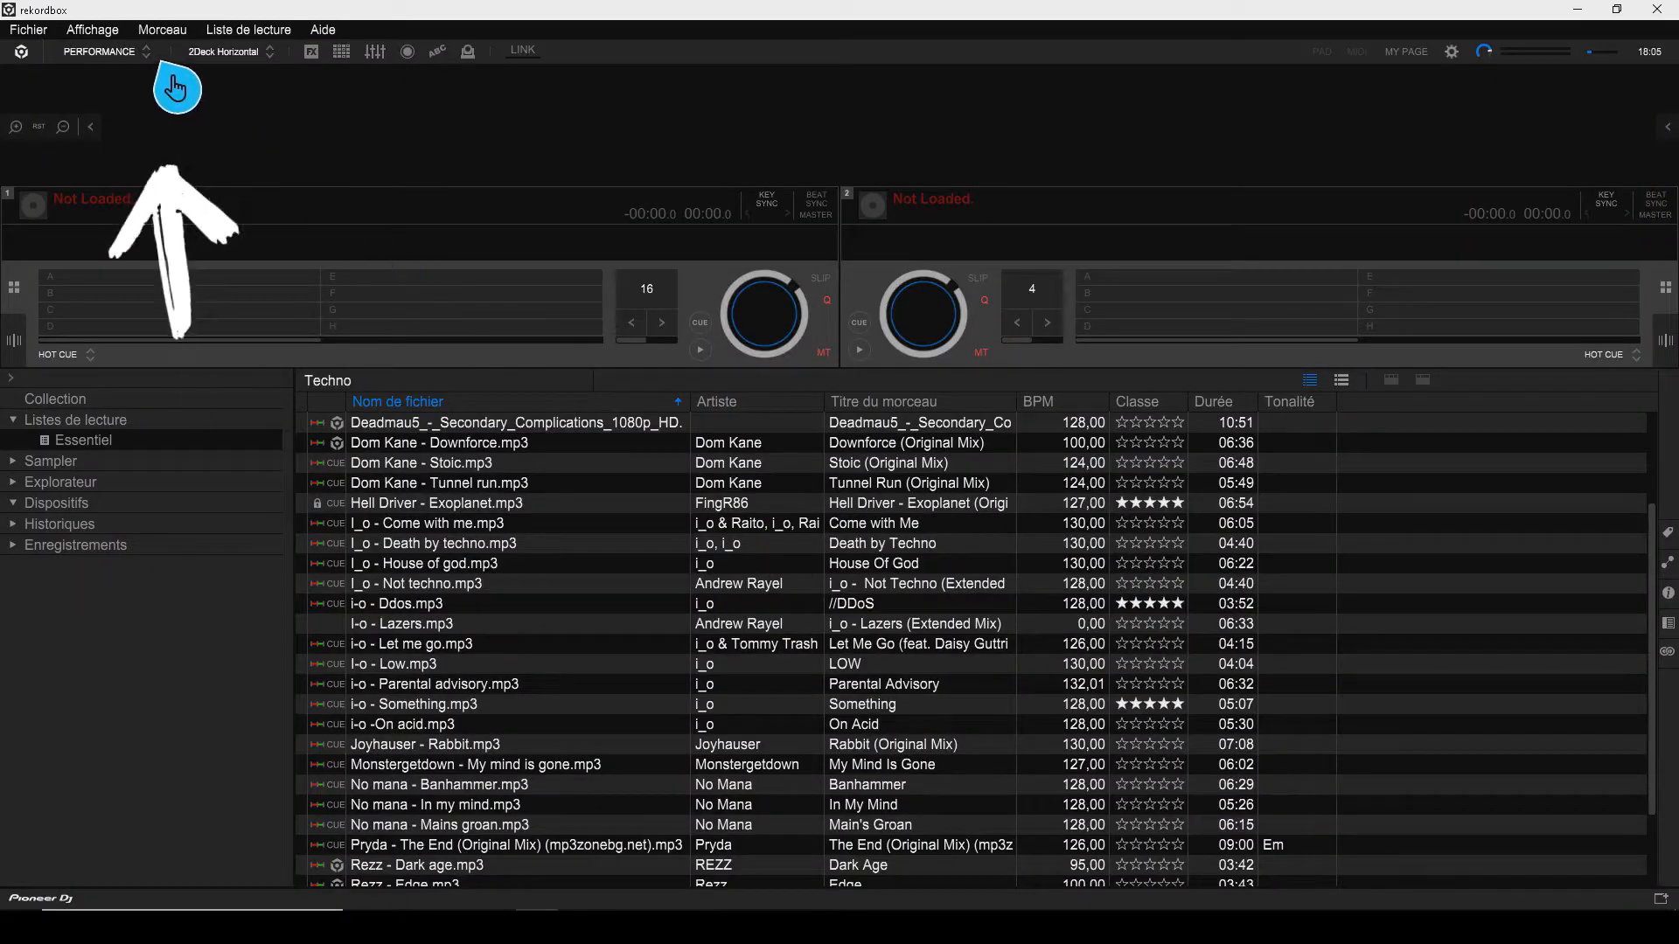
# Switch from Performance to Lighting mode and show the Macro Editor
pyautogui.click(149, 54)
pyautogui.click(197, 123)
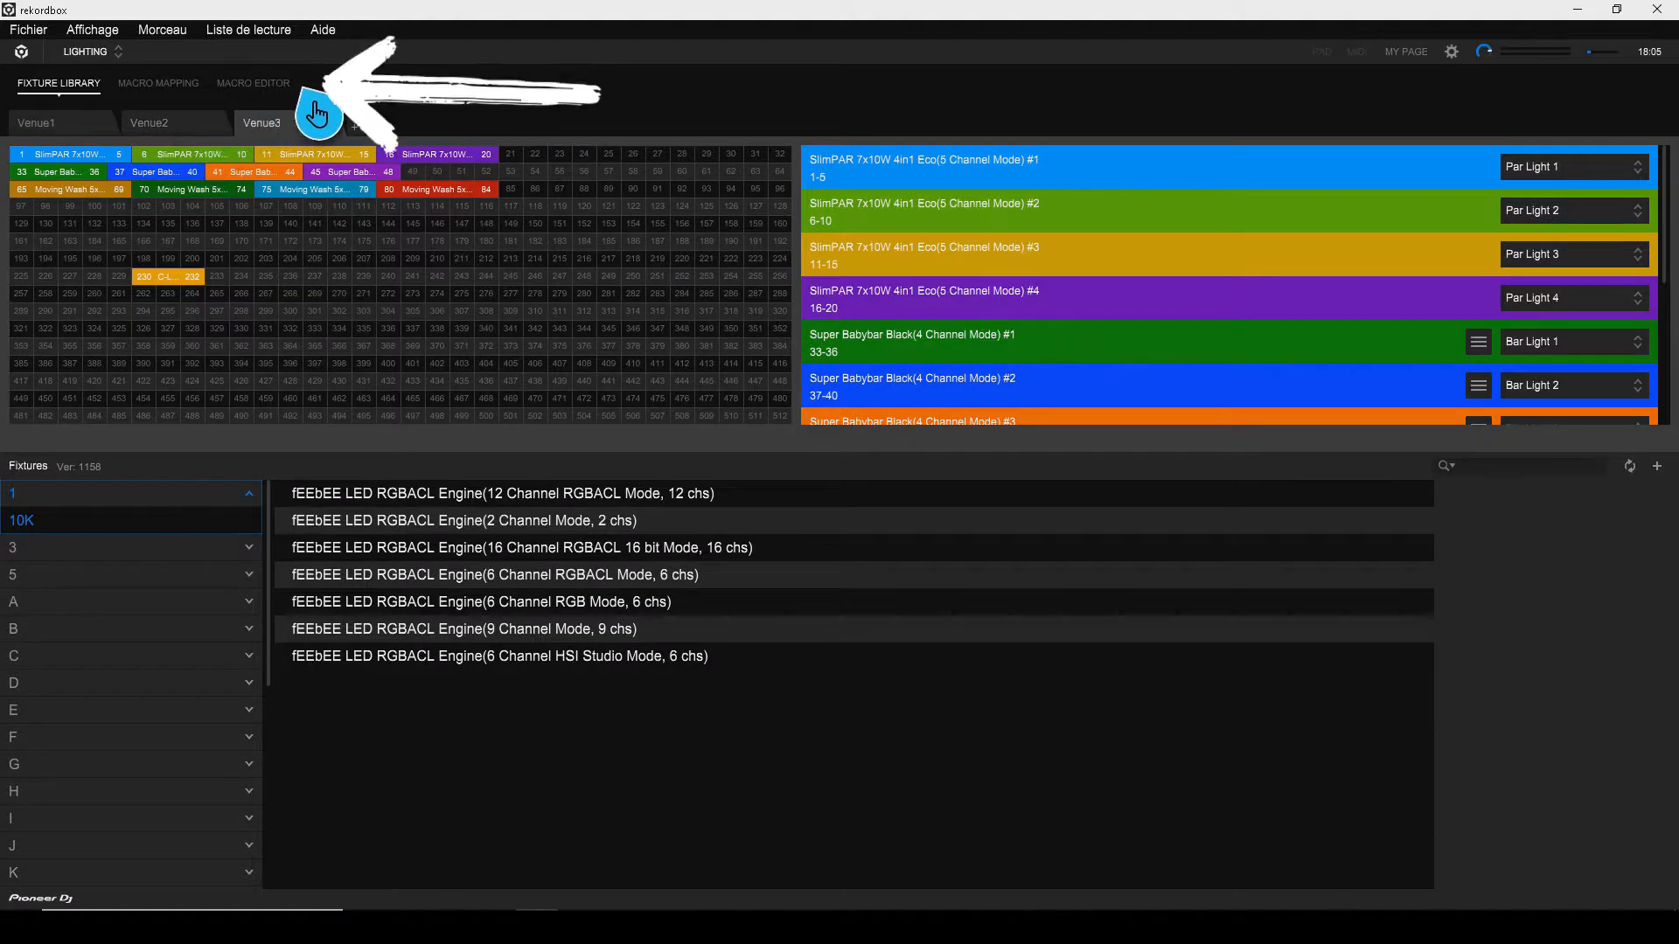
pyautogui.click(253, 84)
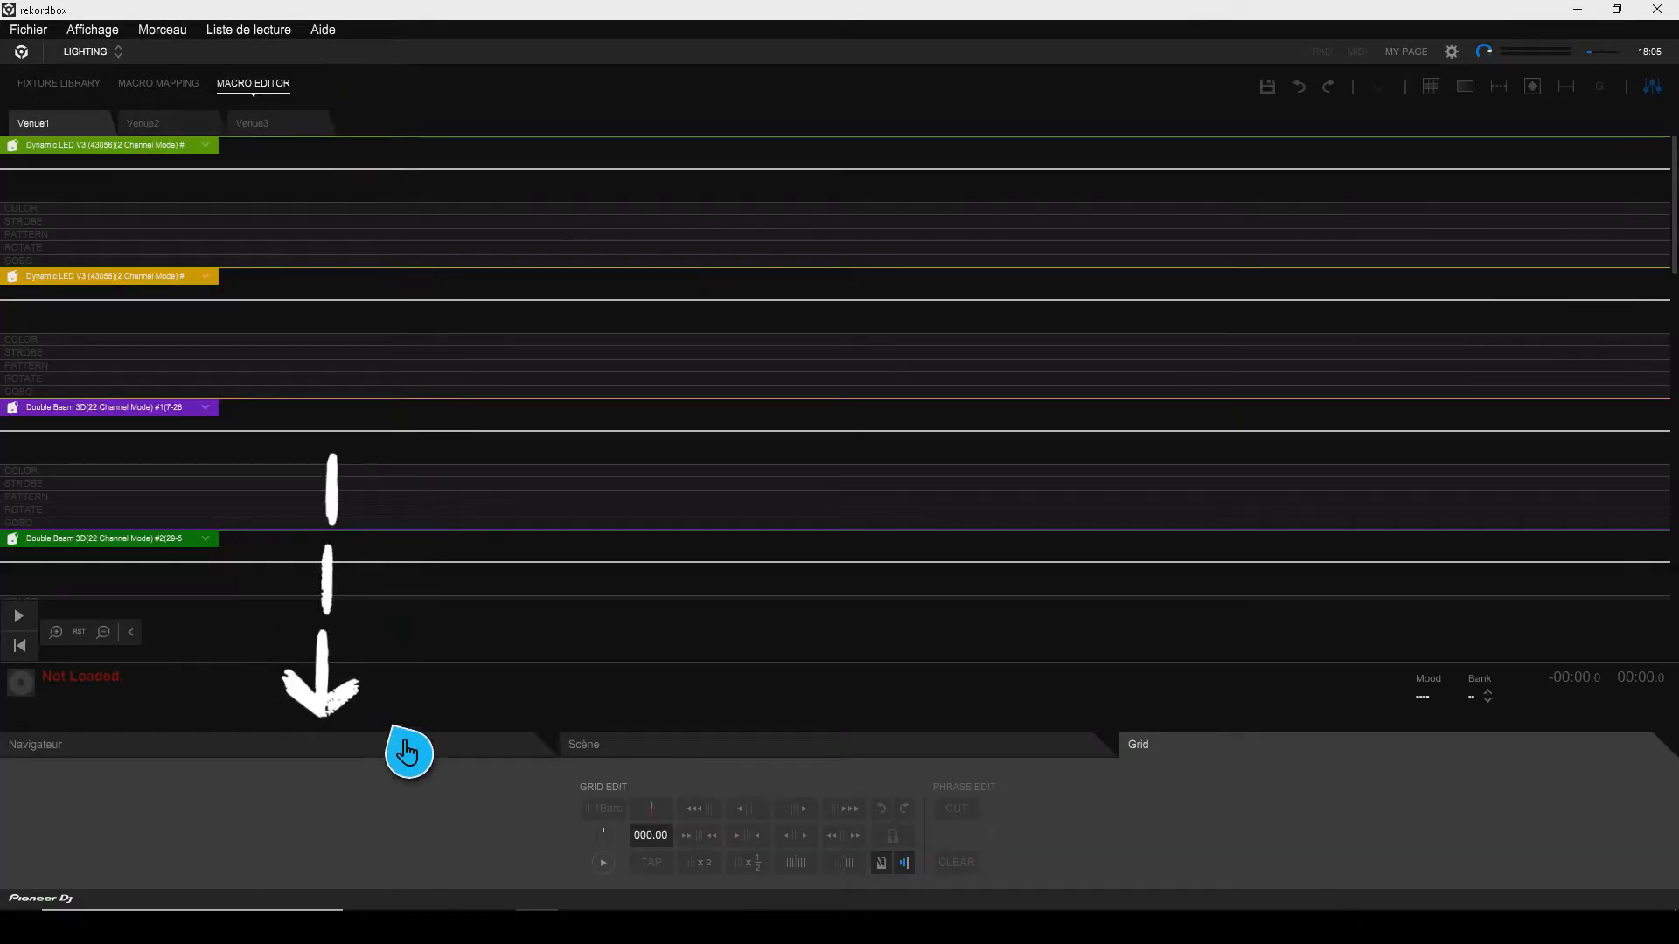
# Browse the explorer's Techno folder and load Sara Landry - Eternity.mp3 into the Macro Editor
pyautogui.click(414, 774)
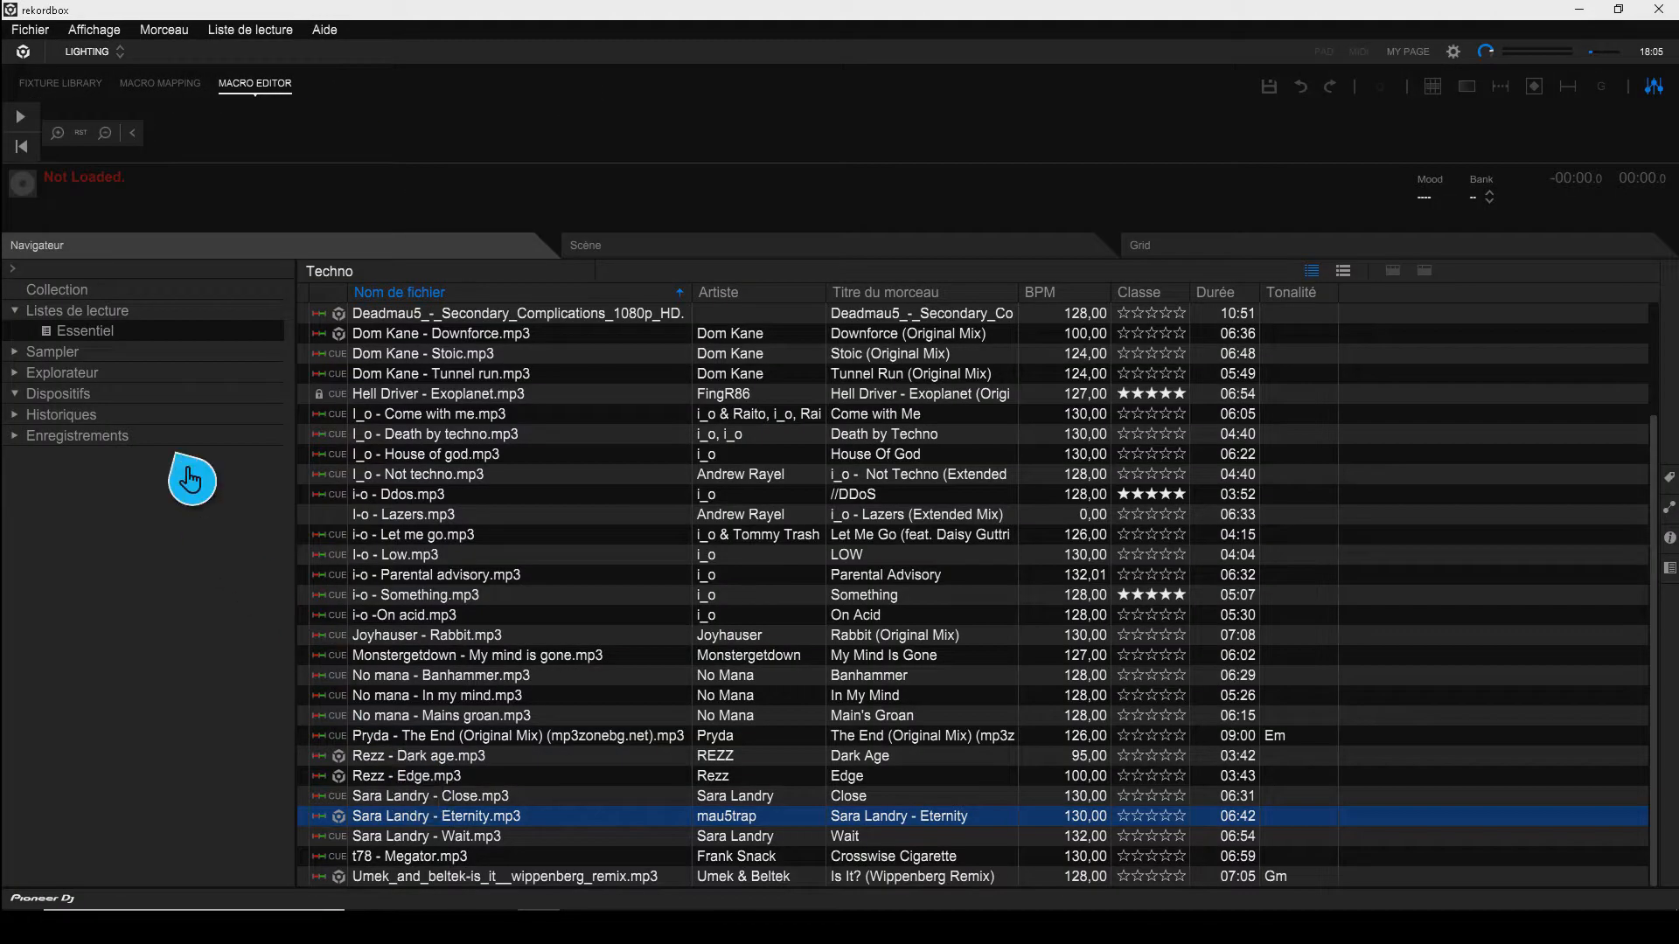
pyautogui.click(39, 376)
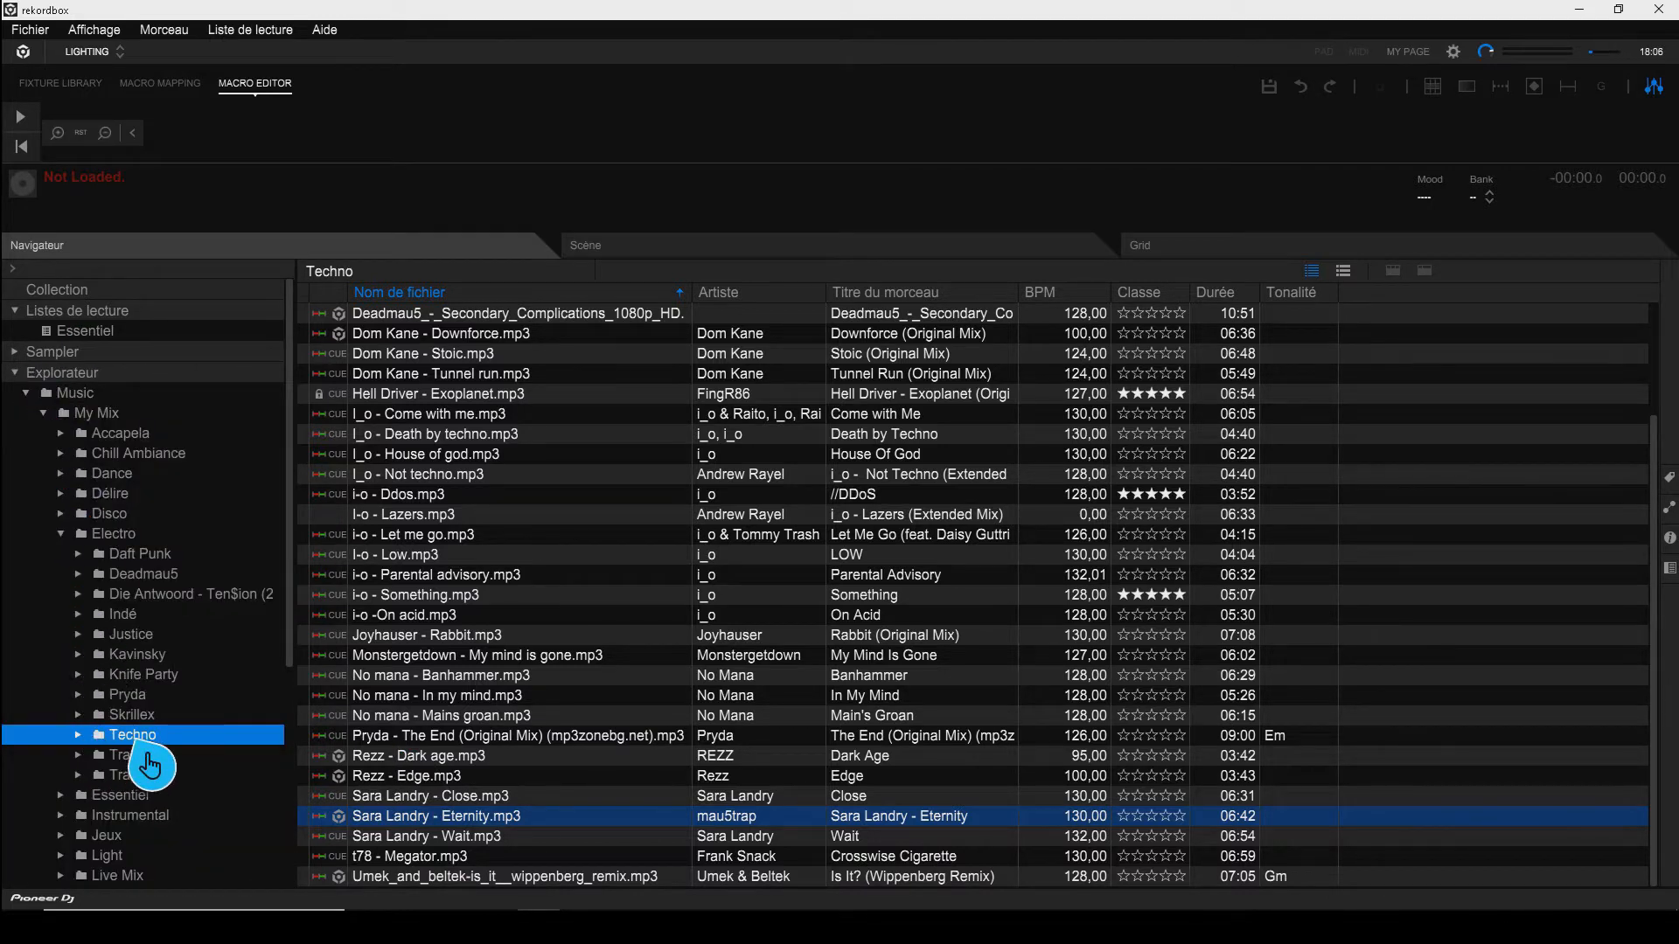
pyautogui.click(626, 822)
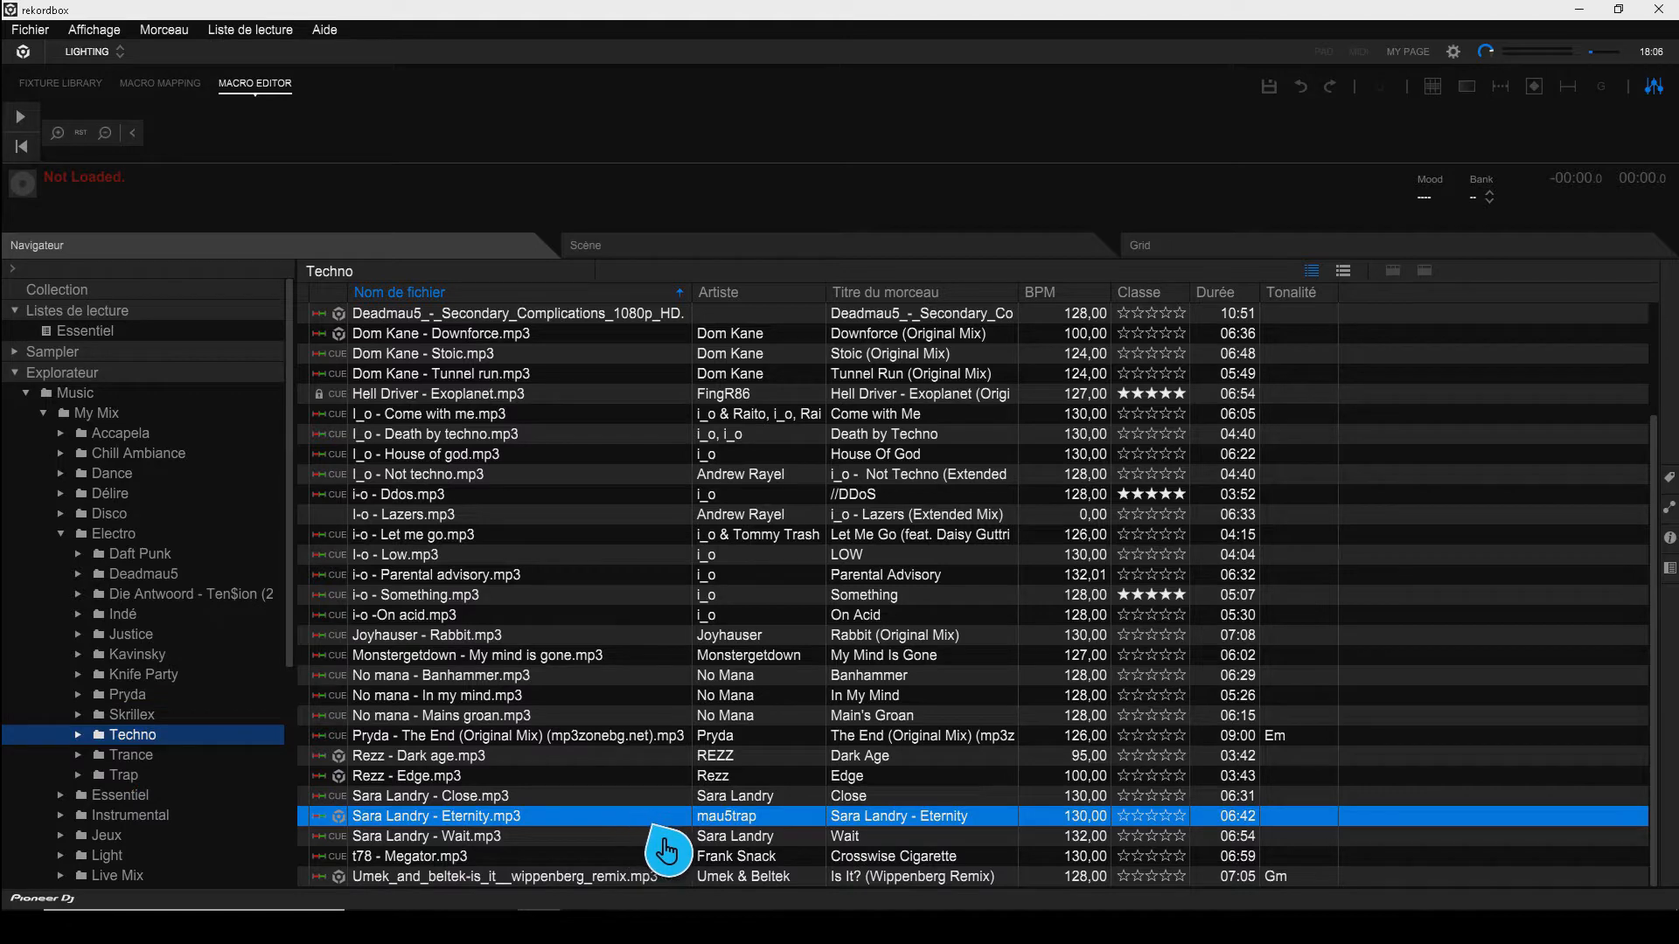
pyautogui.moveTo(685, 842); pyautogui.dragTo(581, 172)
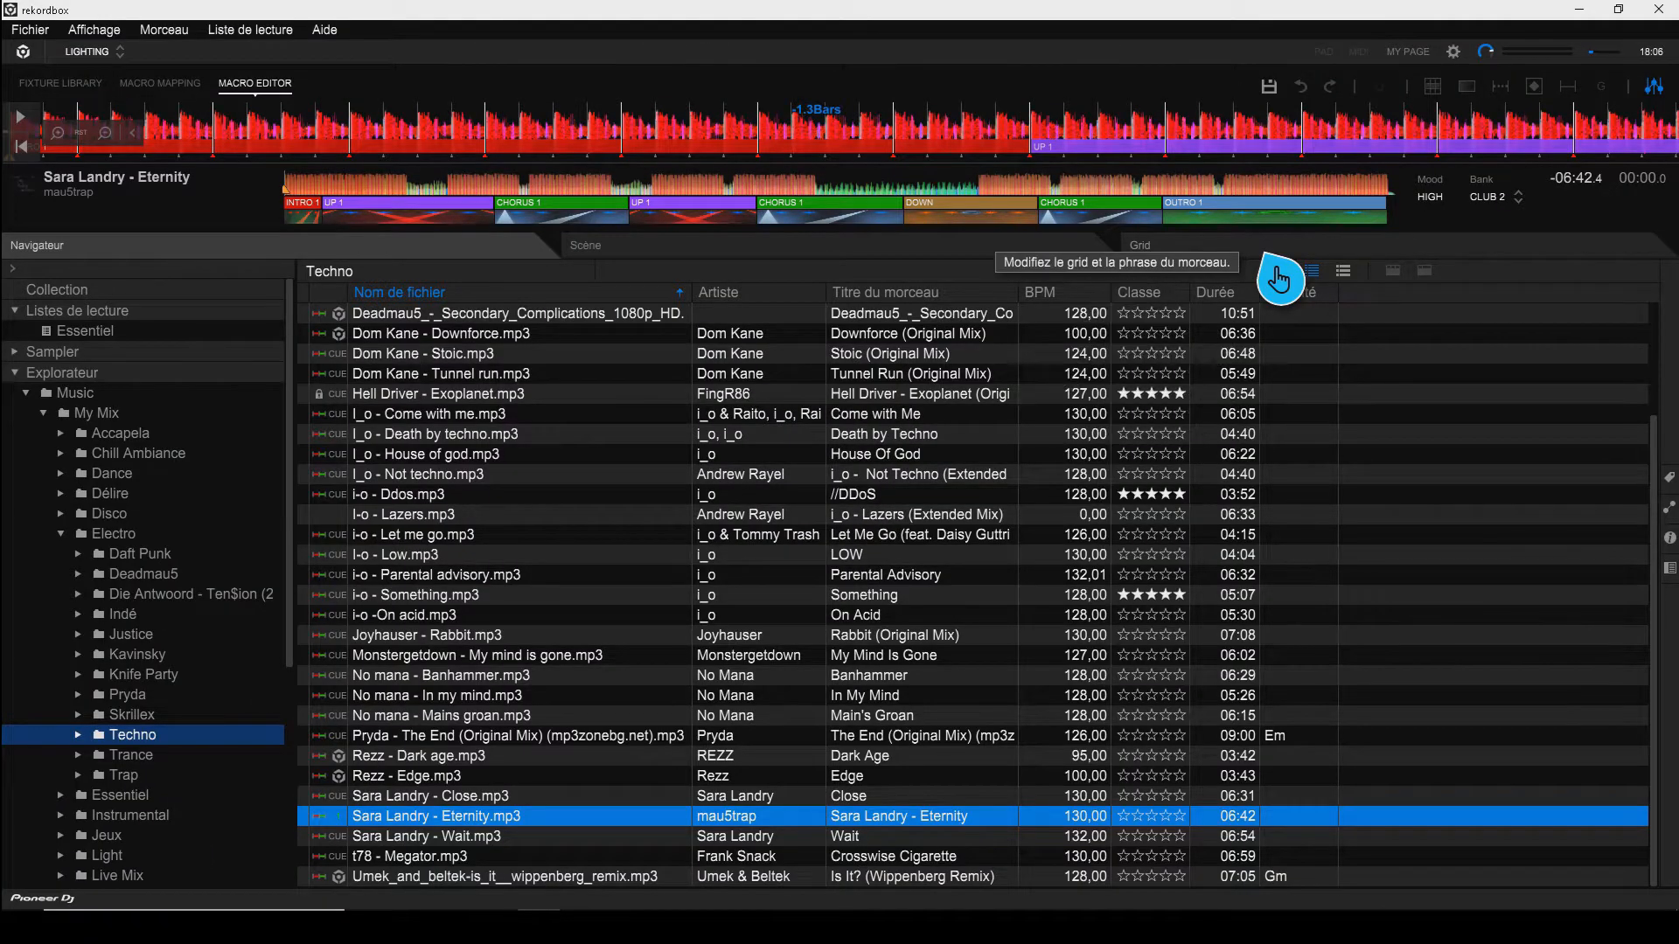
# Show the grid and phrase editing controls for the track and review the lighting bank choices, keeping CLUB 2
pyautogui.click(1277, 280)
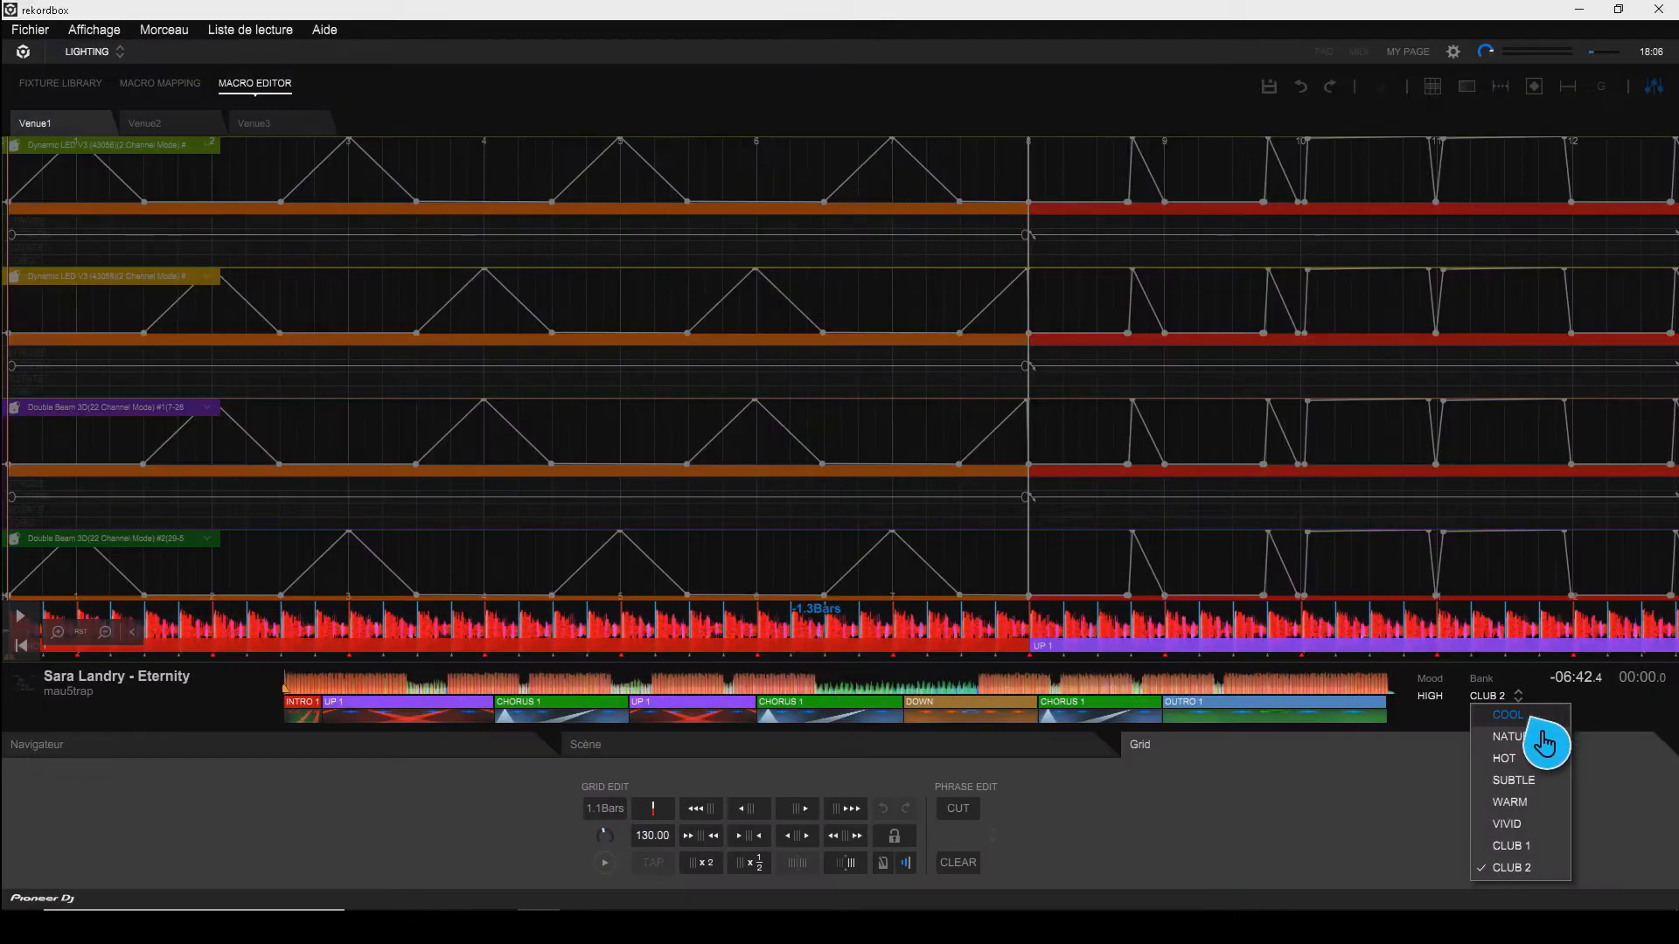
pyautogui.click(1574, 898)
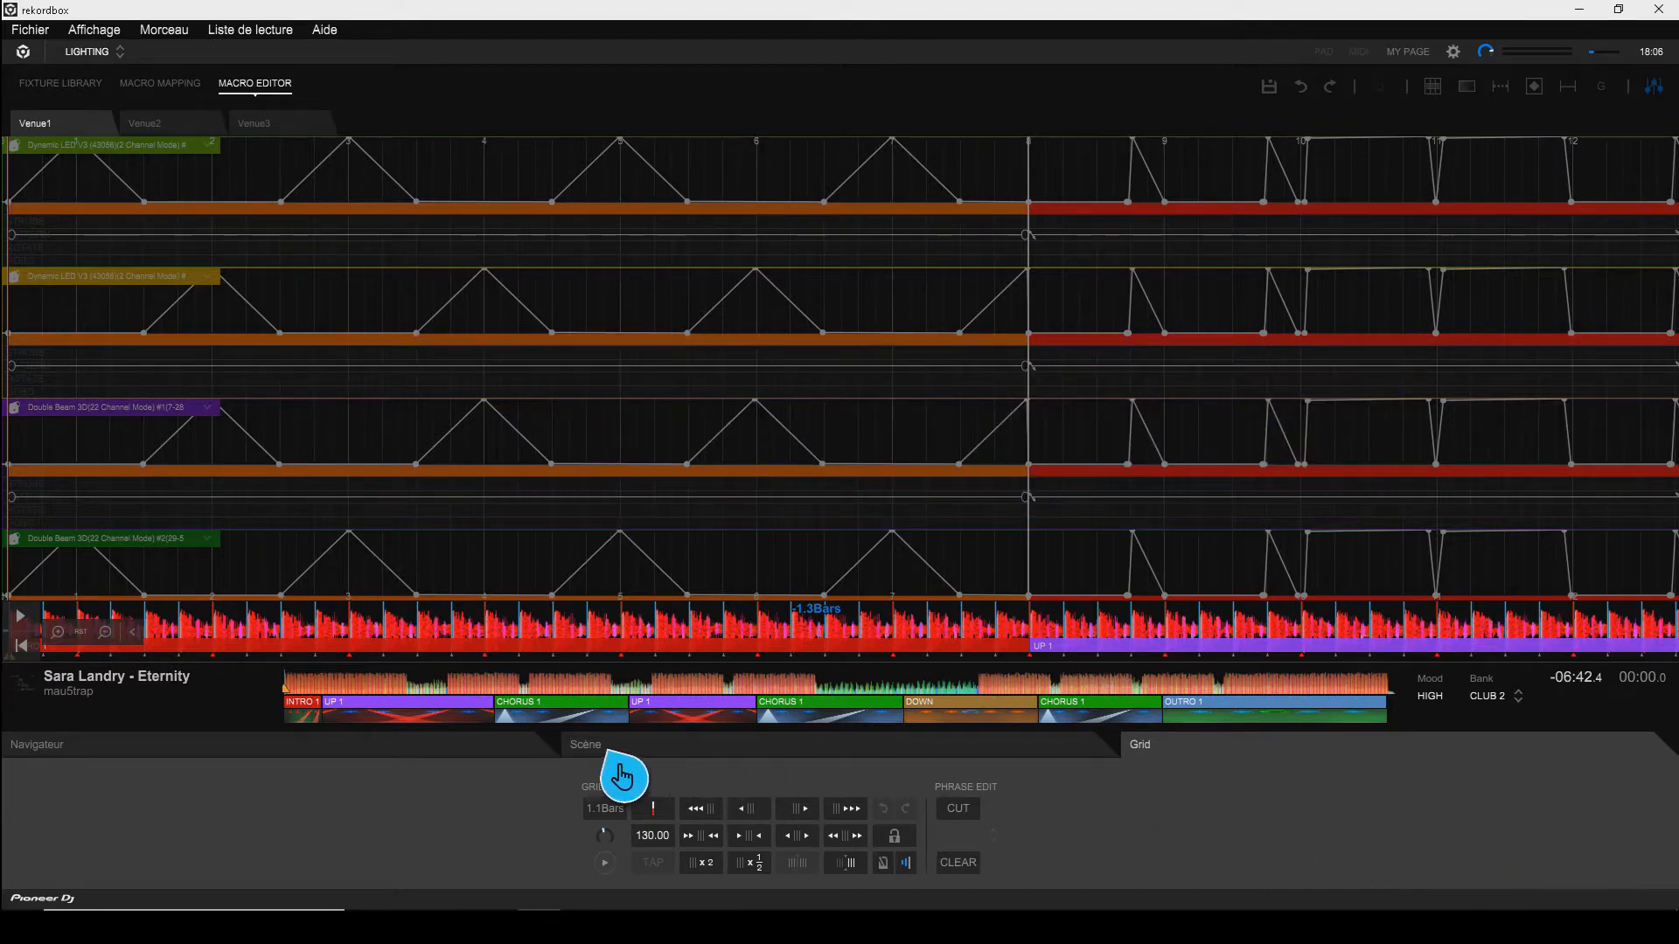
# Jump through the track's UP 1, CHORUS 1 and DOWN phrases and compare their boundaries with the waveform's energy changes
pyautogui.click(475, 716)
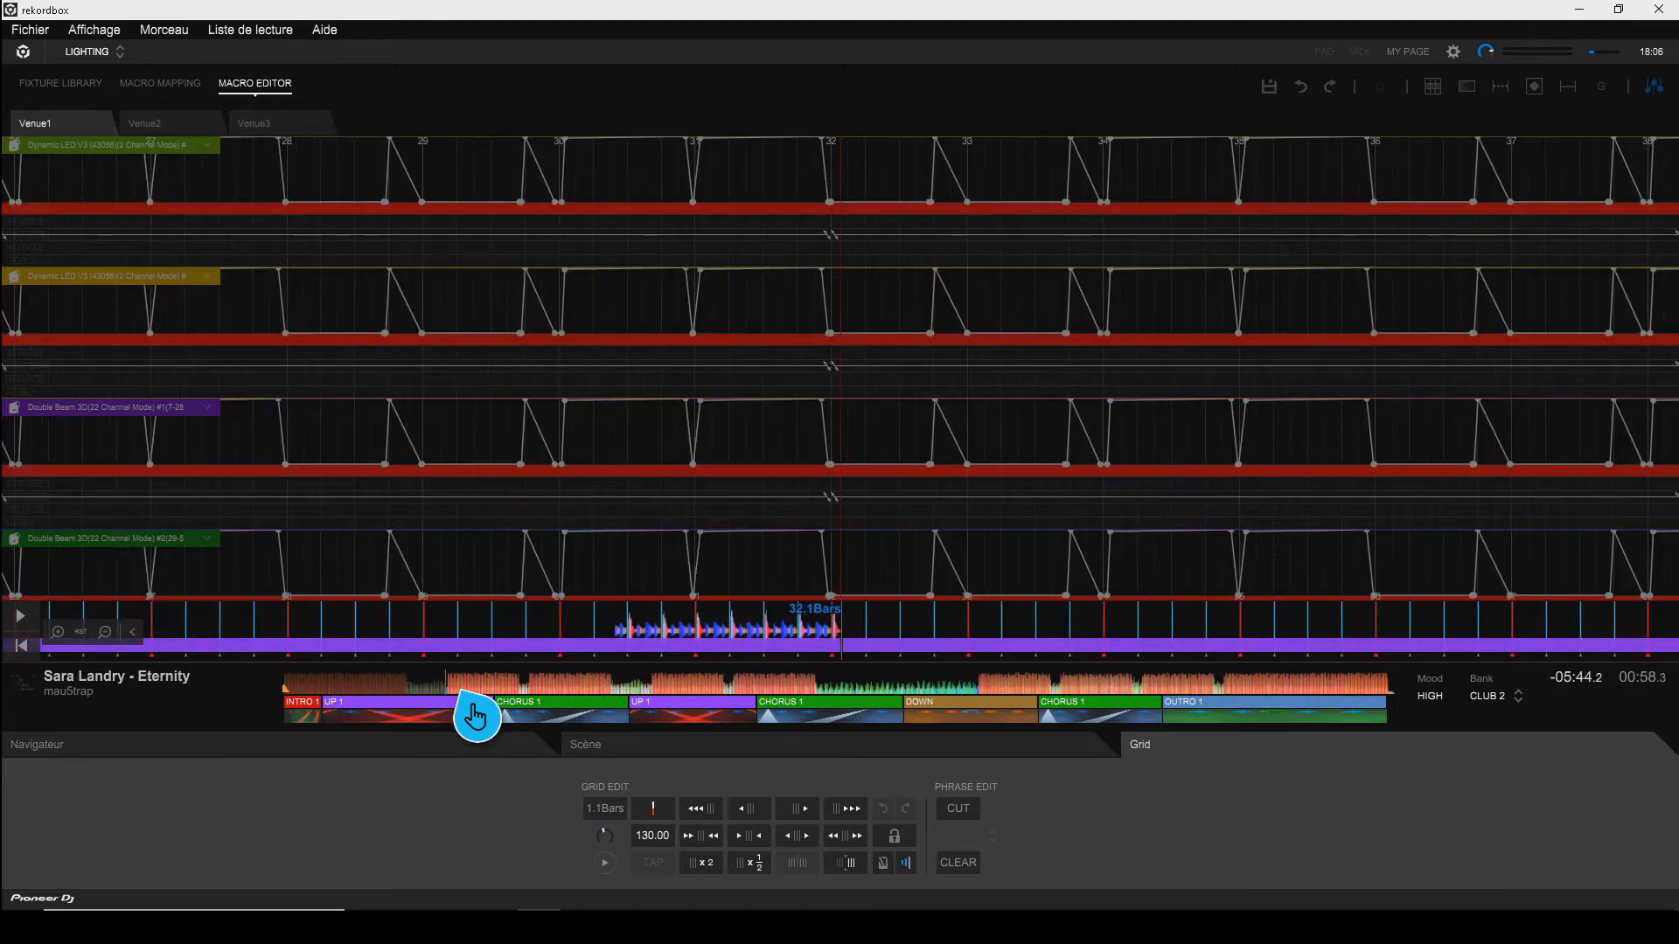
pyautogui.moveTo(1052, 658); pyautogui.dragTo(994, 649)
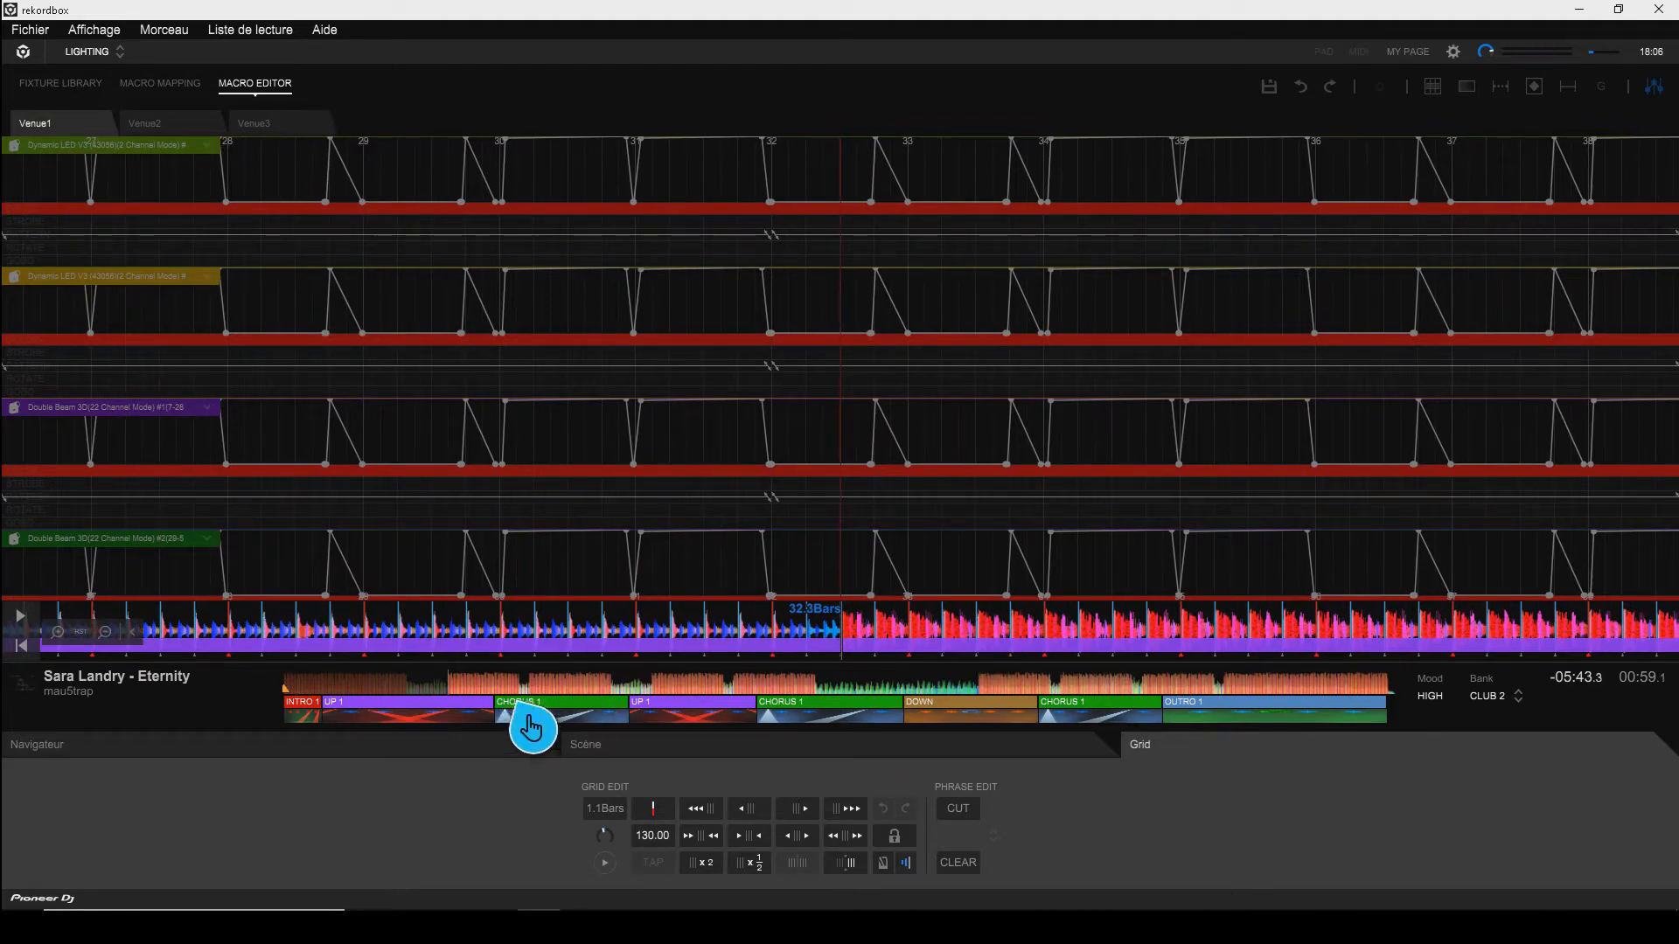
pyautogui.click(557, 720)
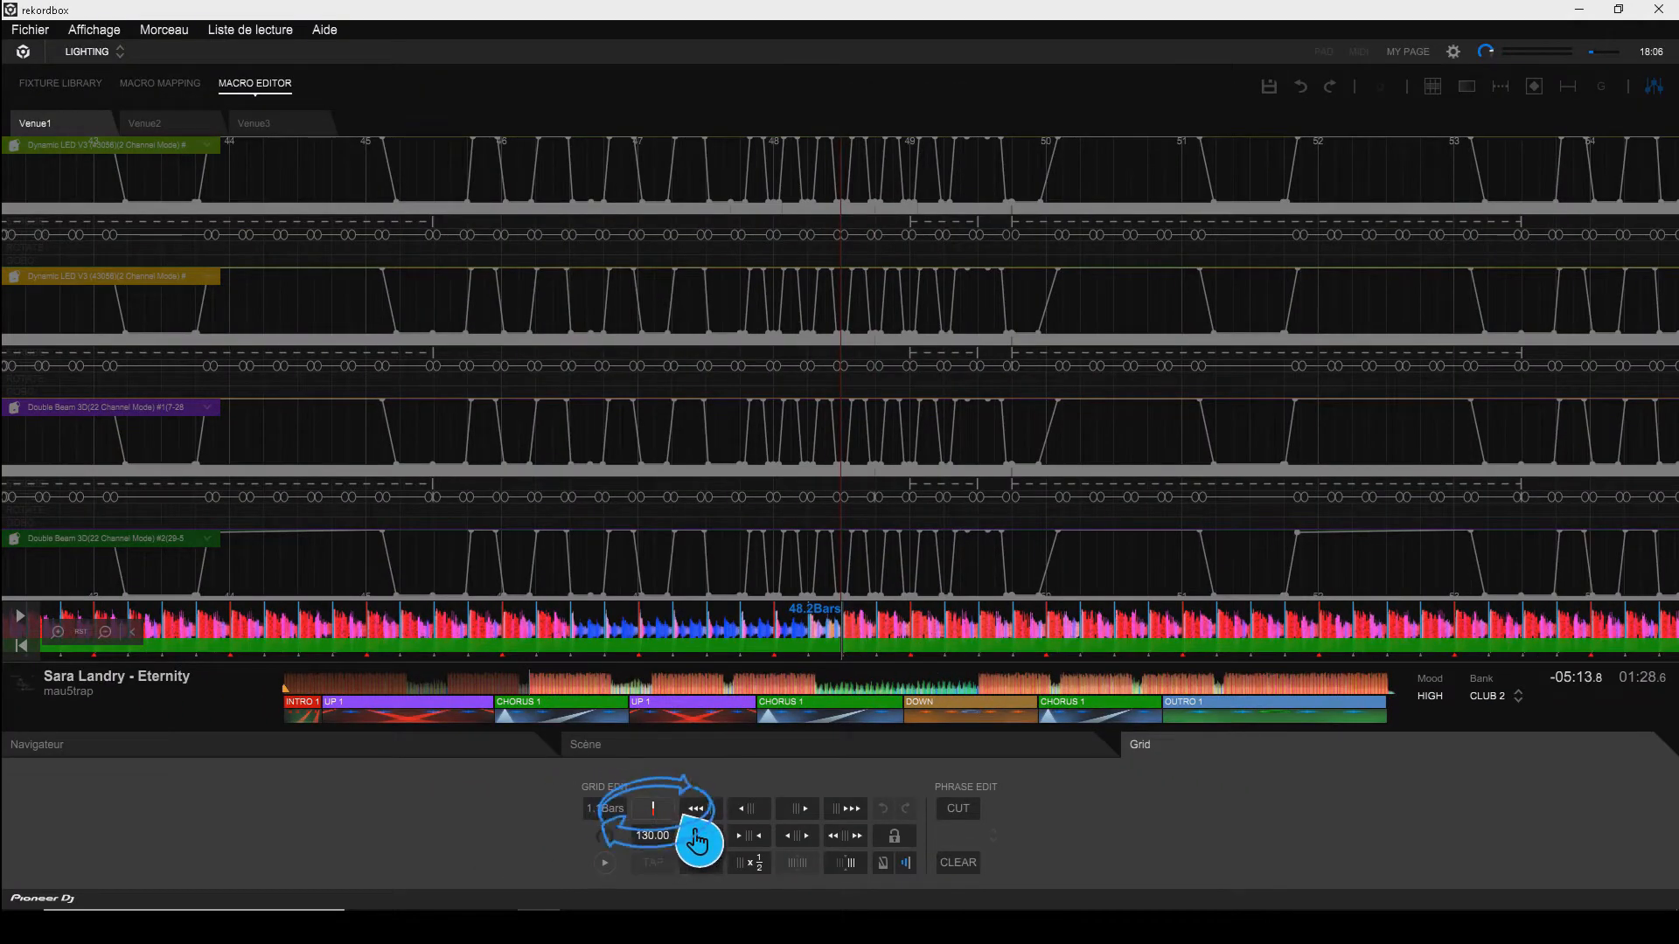
pyautogui.click(975, 710)
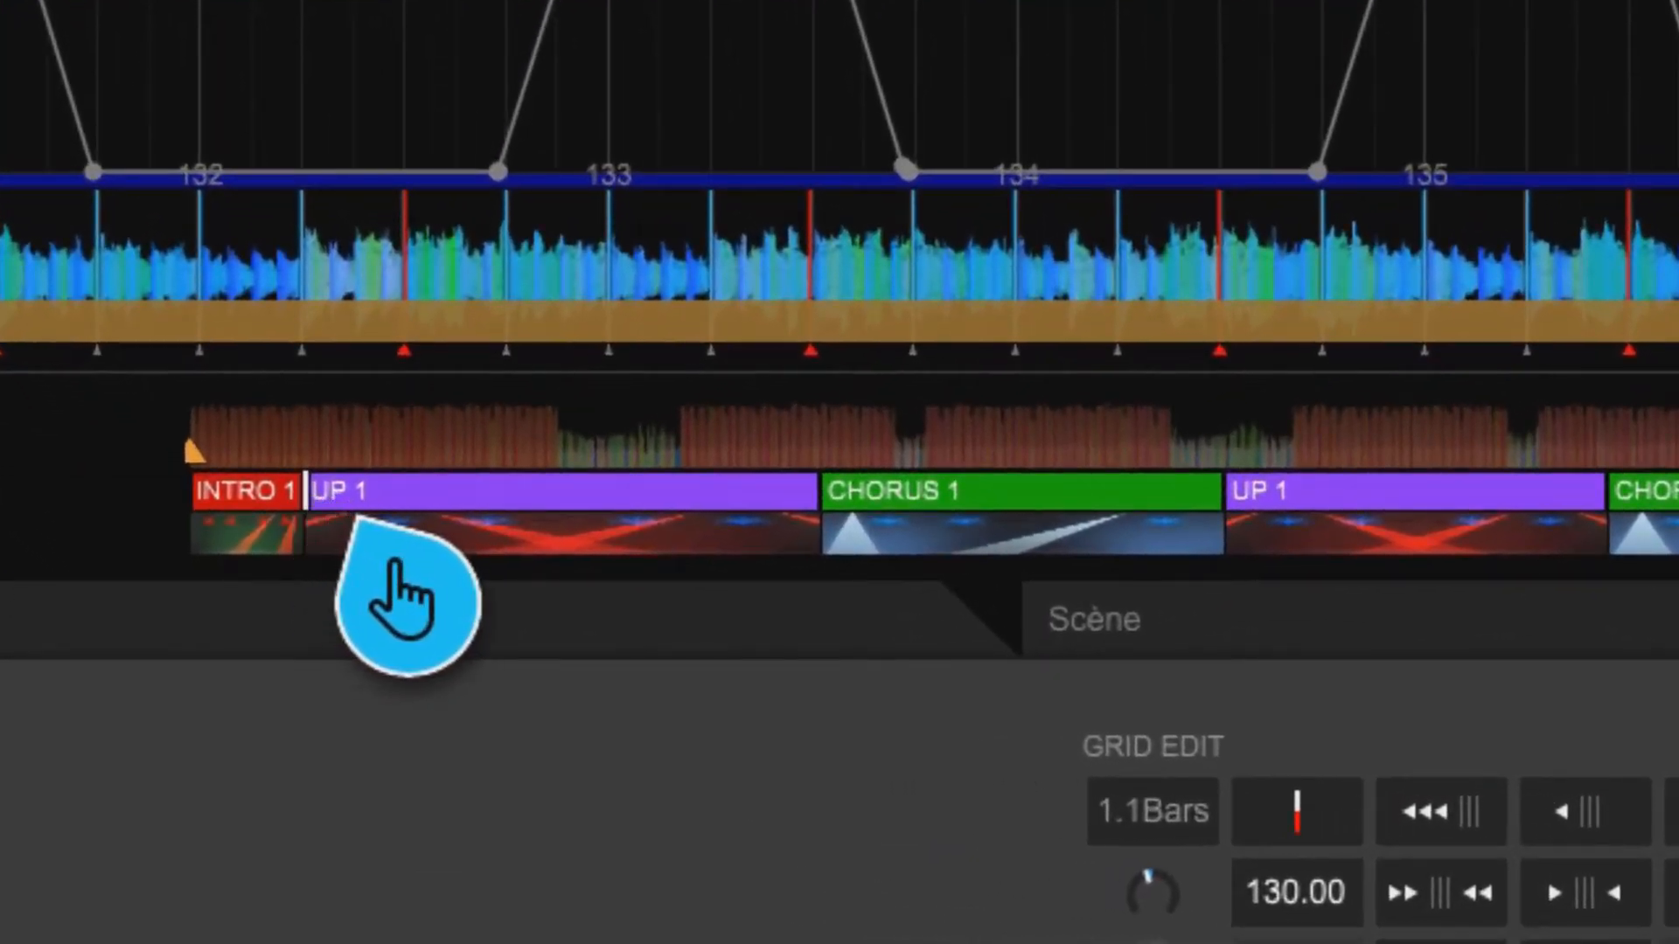
# Move the first four phrase boundaries, from the end of INTRO 1 to the start of the second CHORUS 1, onto the waveform's energy changes
pyautogui.moveTo(357, 518); pyautogui.dragTo(620, 539)
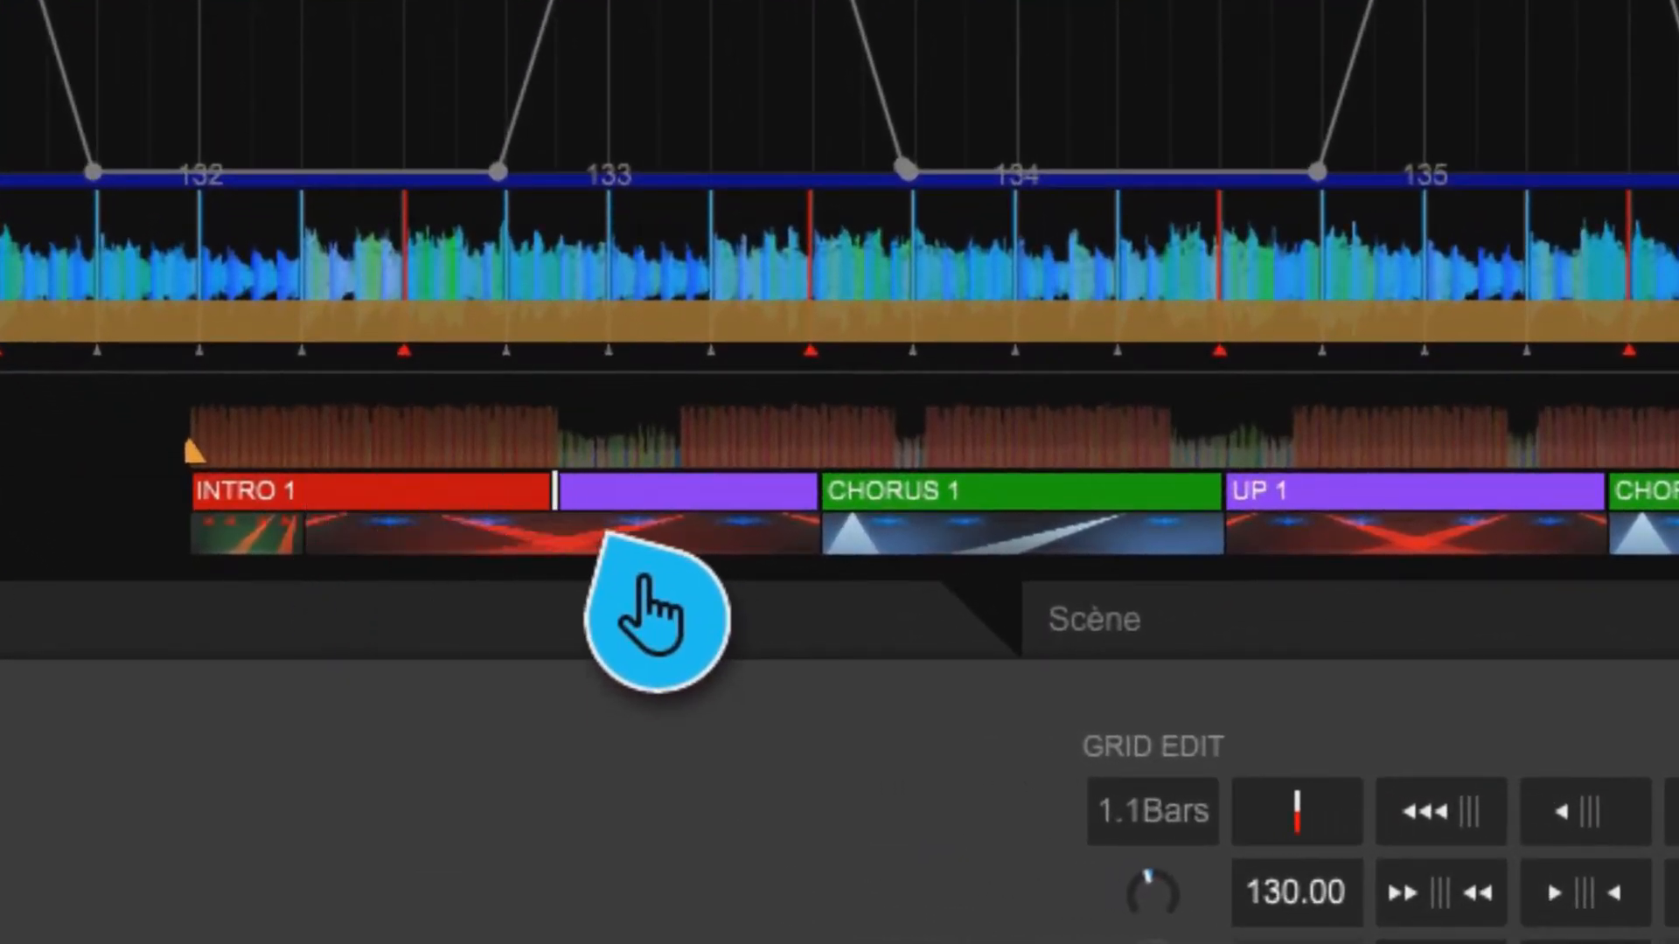
pyautogui.moveTo(853, 549); pyautogui.dragTo(683, 516)
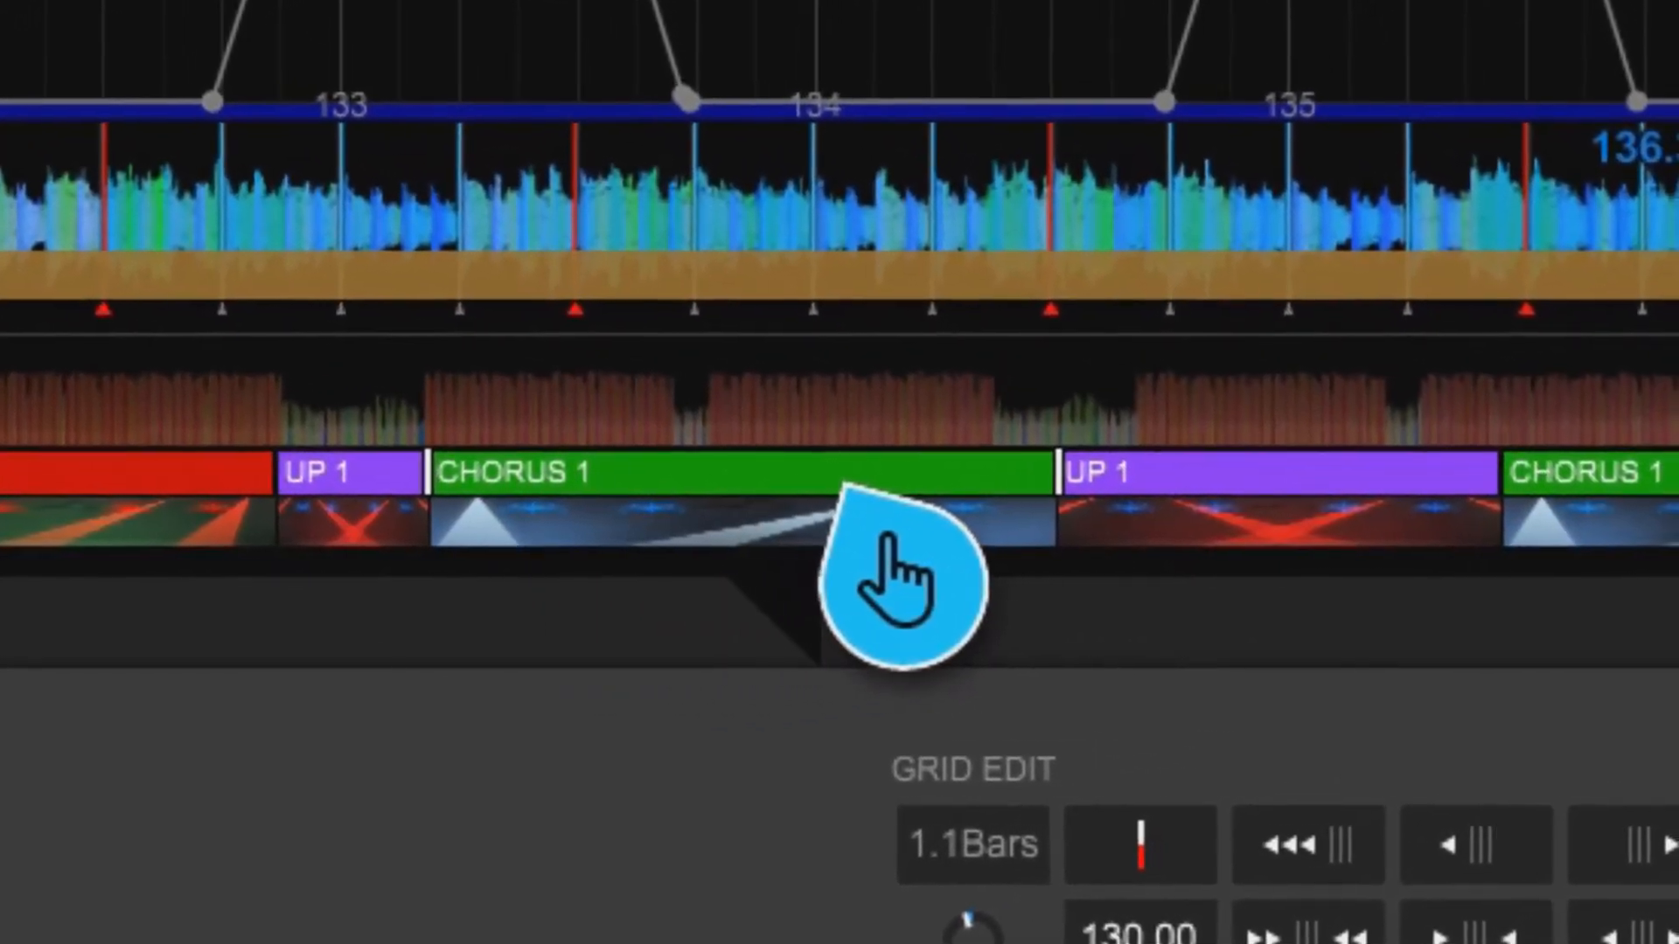
pyautogui.moveTo(1054, 501); pyautogui.dragTo(706, 509)
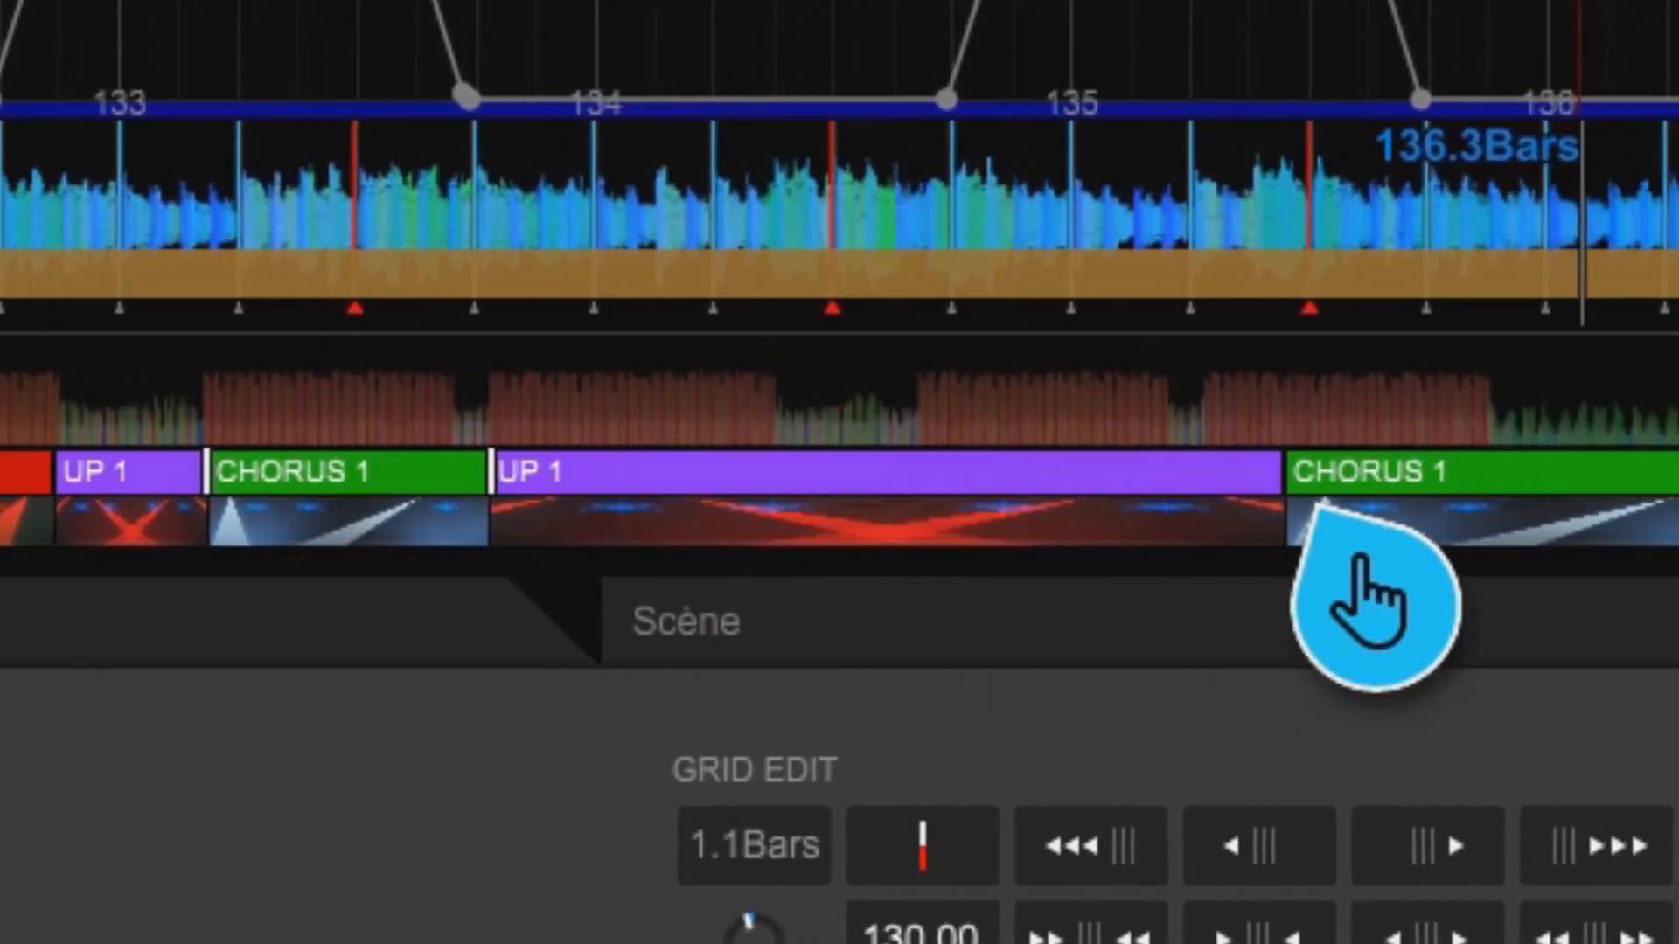
pyautogui.moveTo(1220, 498); pyautogui.dragTo(556, 503)
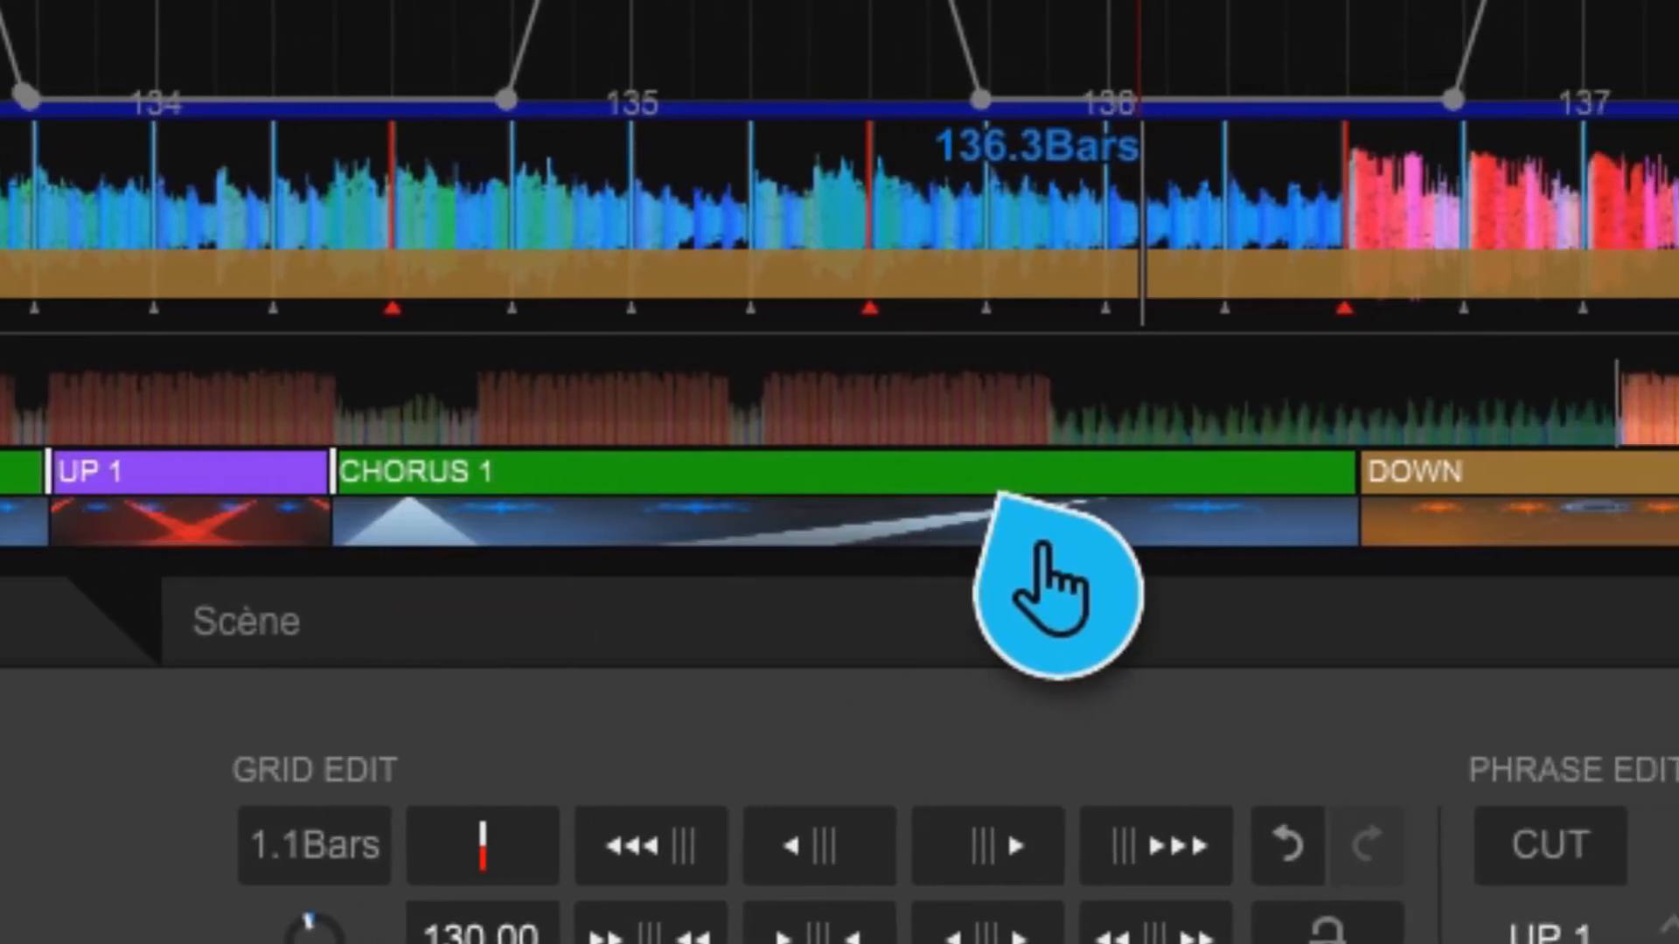
# Align the start and end of the DOWN phrase and the start of OUTRO 1 with the breaks in the waveform
pyautogui.moveTo(1303, 485); pyautogui.dragTo(998, 489)
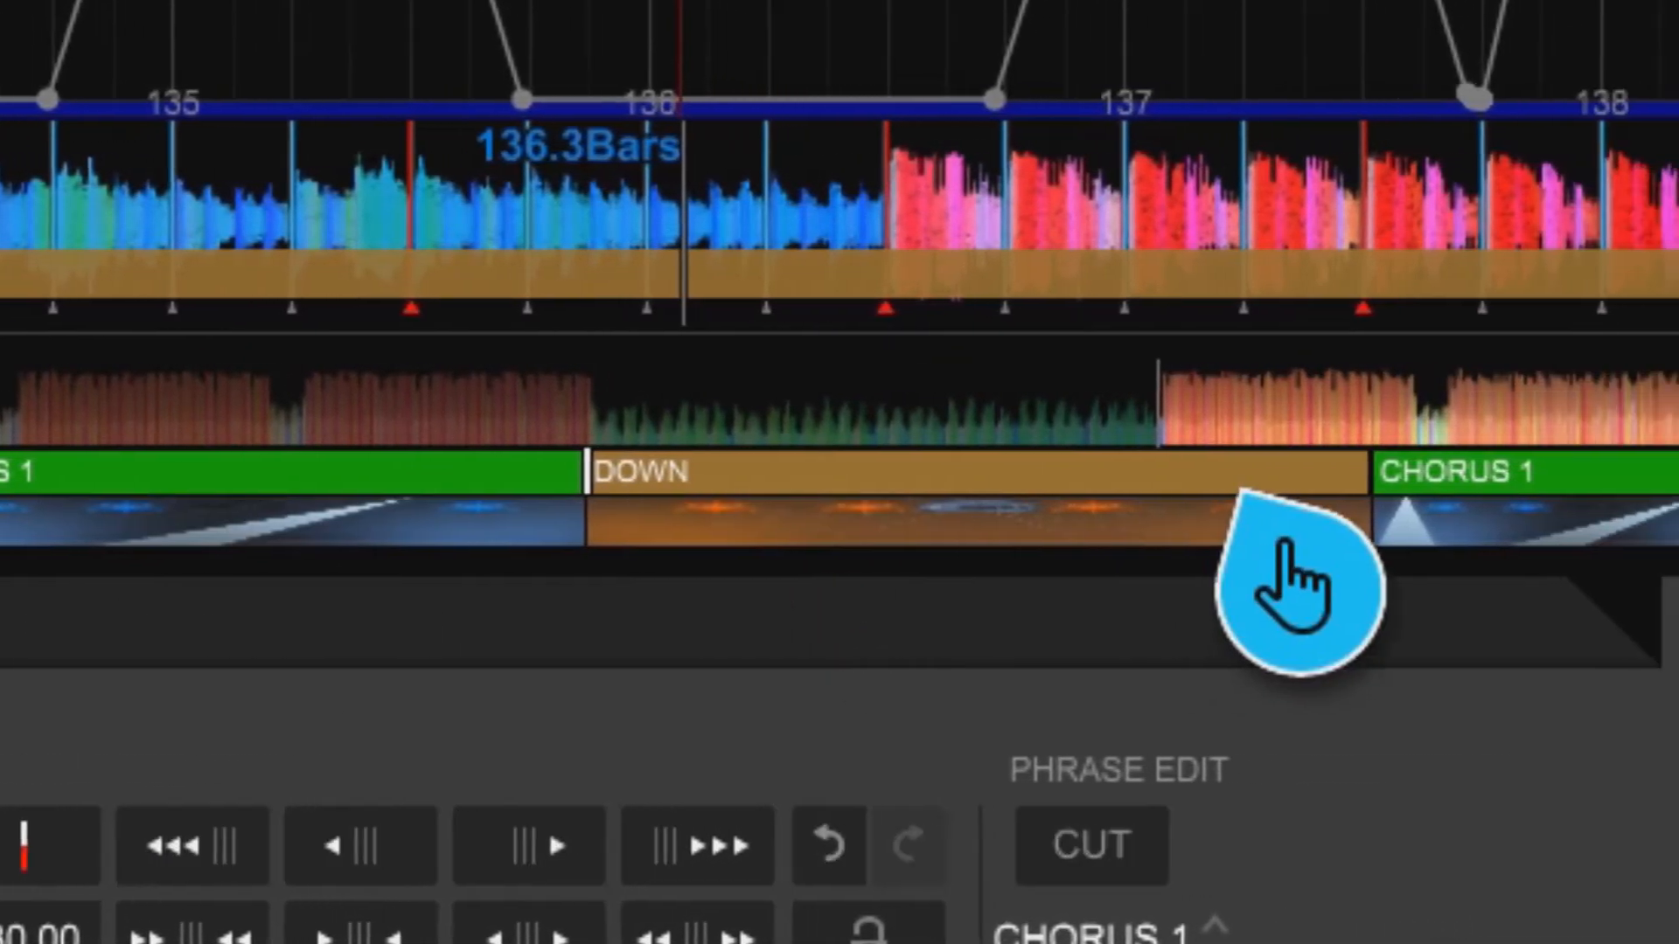
pyautogui.moveTo(1306, 477); pyautogui.dragTo(1095, 483)
pyautogui.click(1386, 481)
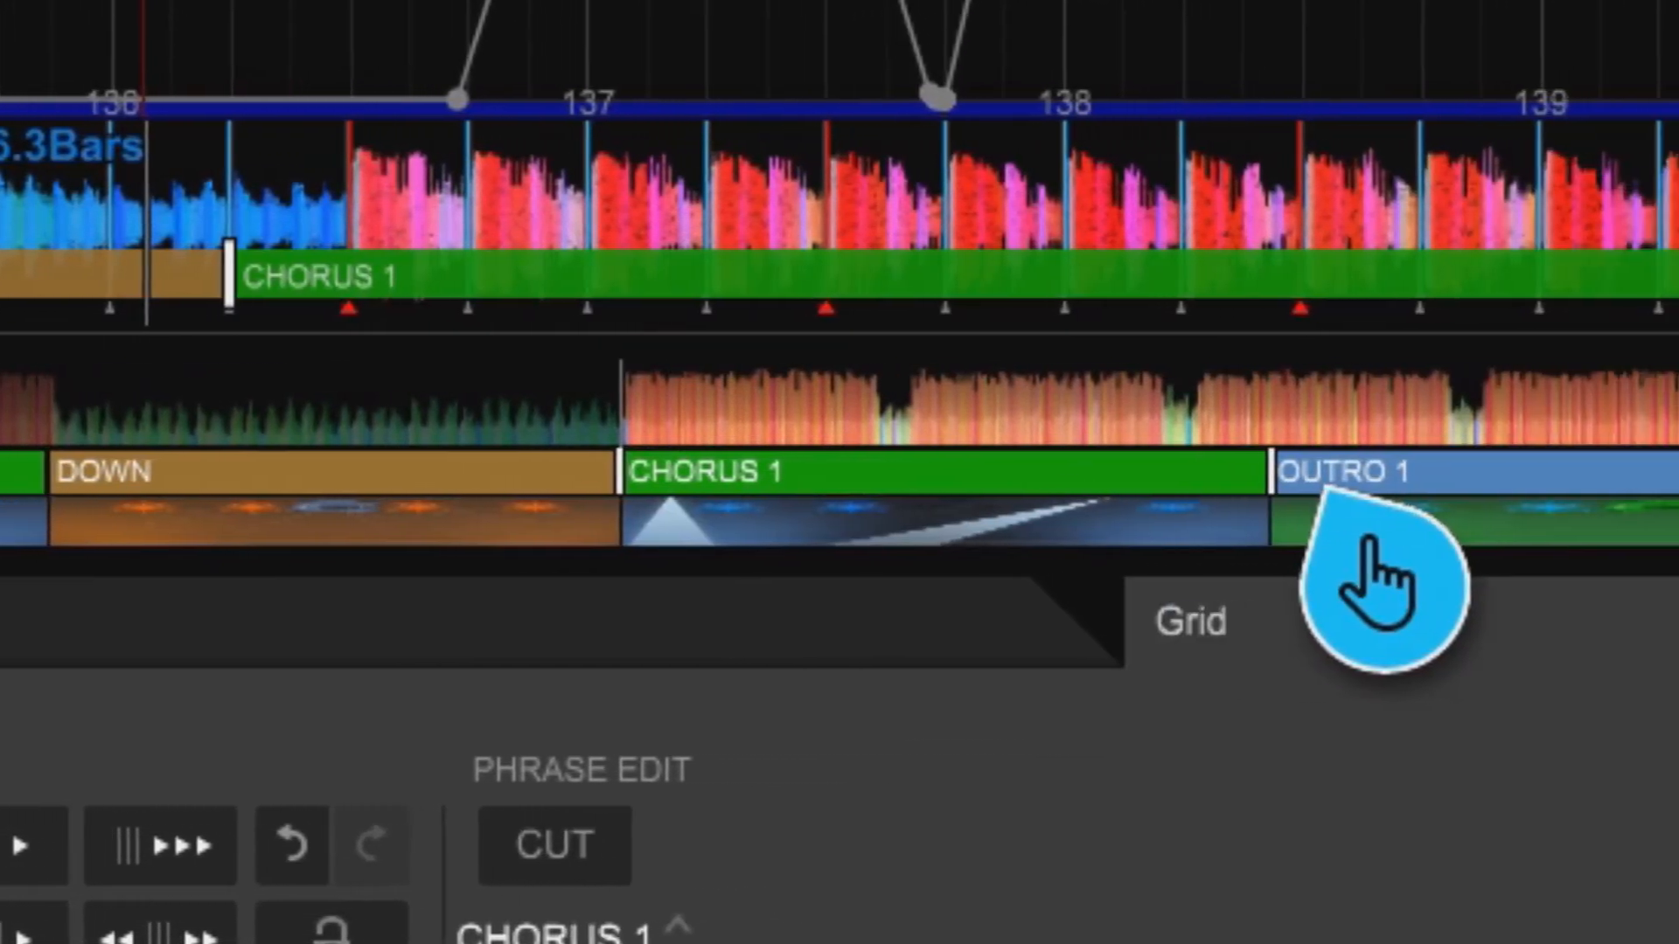
pyautogui.moveTo(1470, 479); pyautogui.dragTo(1433, 482)
pyautogui.moveTo(1199, 514); pyautogui.dragTo(1110, 513)
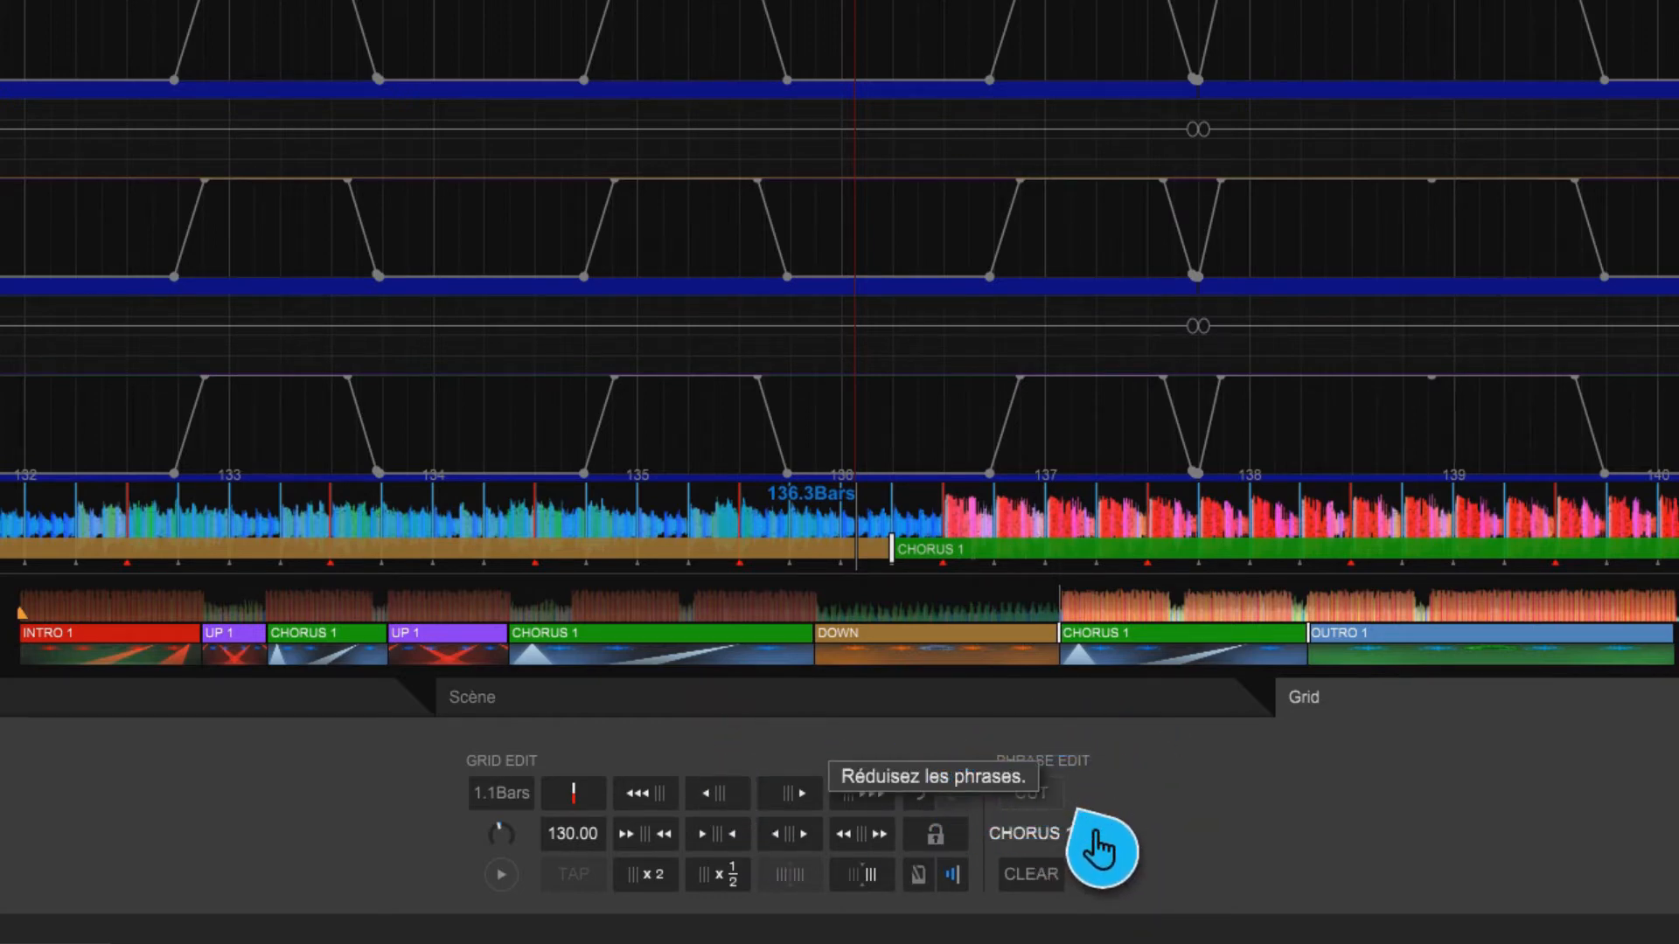
# Cut the long CHORUS 1 before DOWN into three sections and the CHORUS 1 after DOWN into two, at the waveform breaks
pyautogui.click(598, 638)
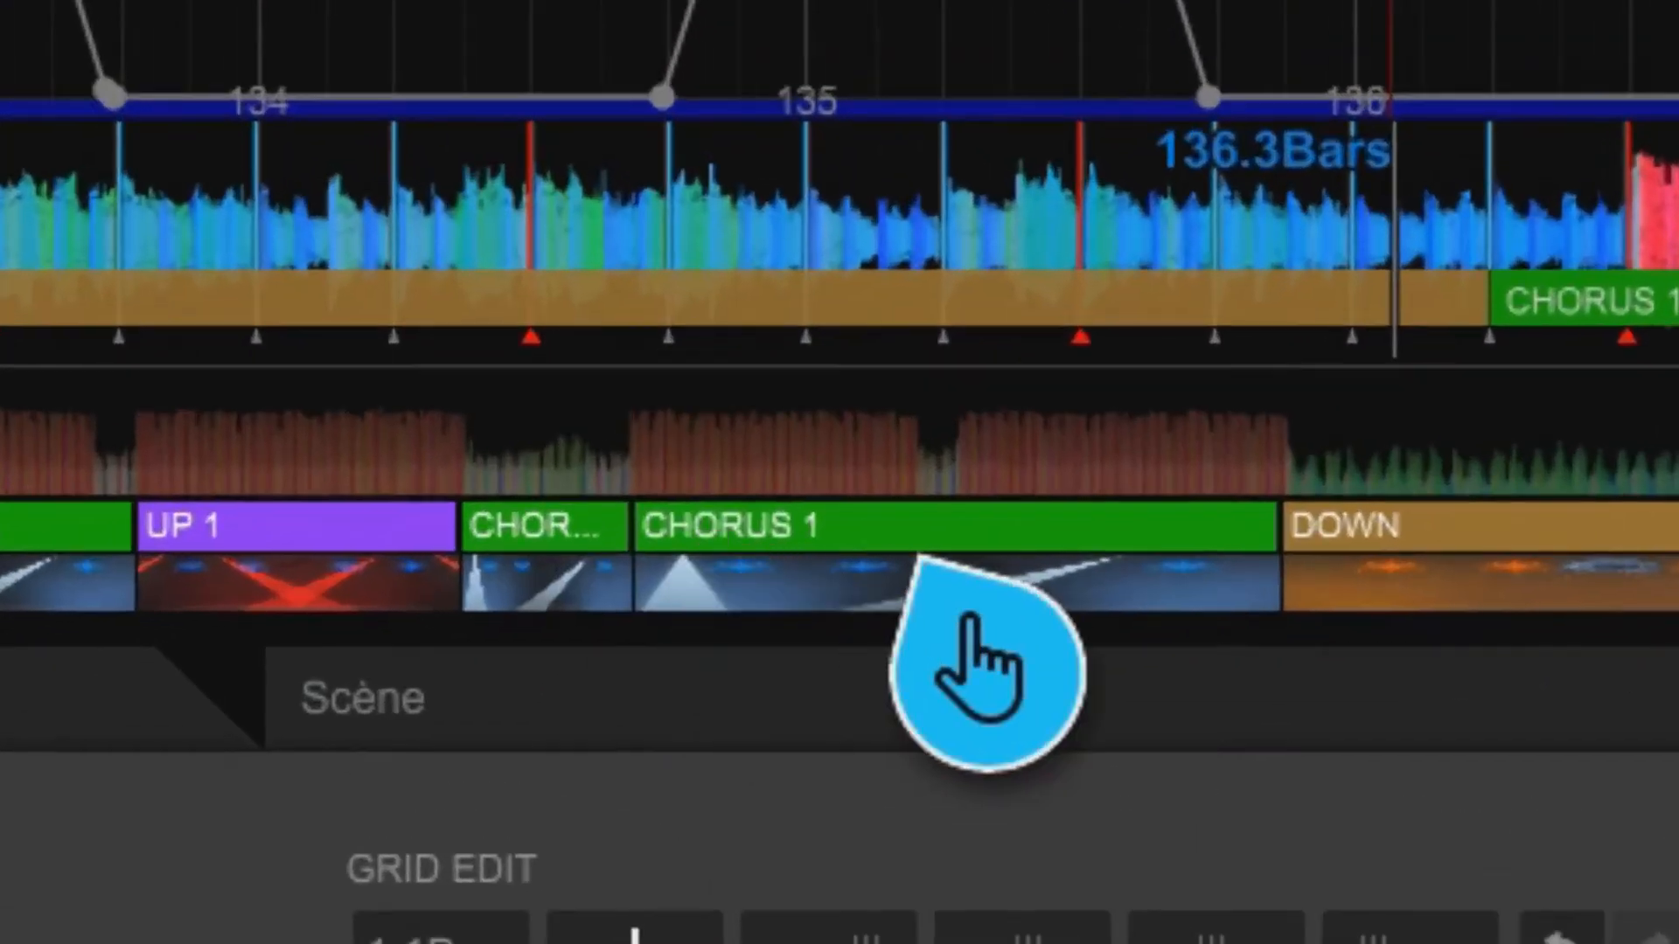
pyautogui.click(717, 637)
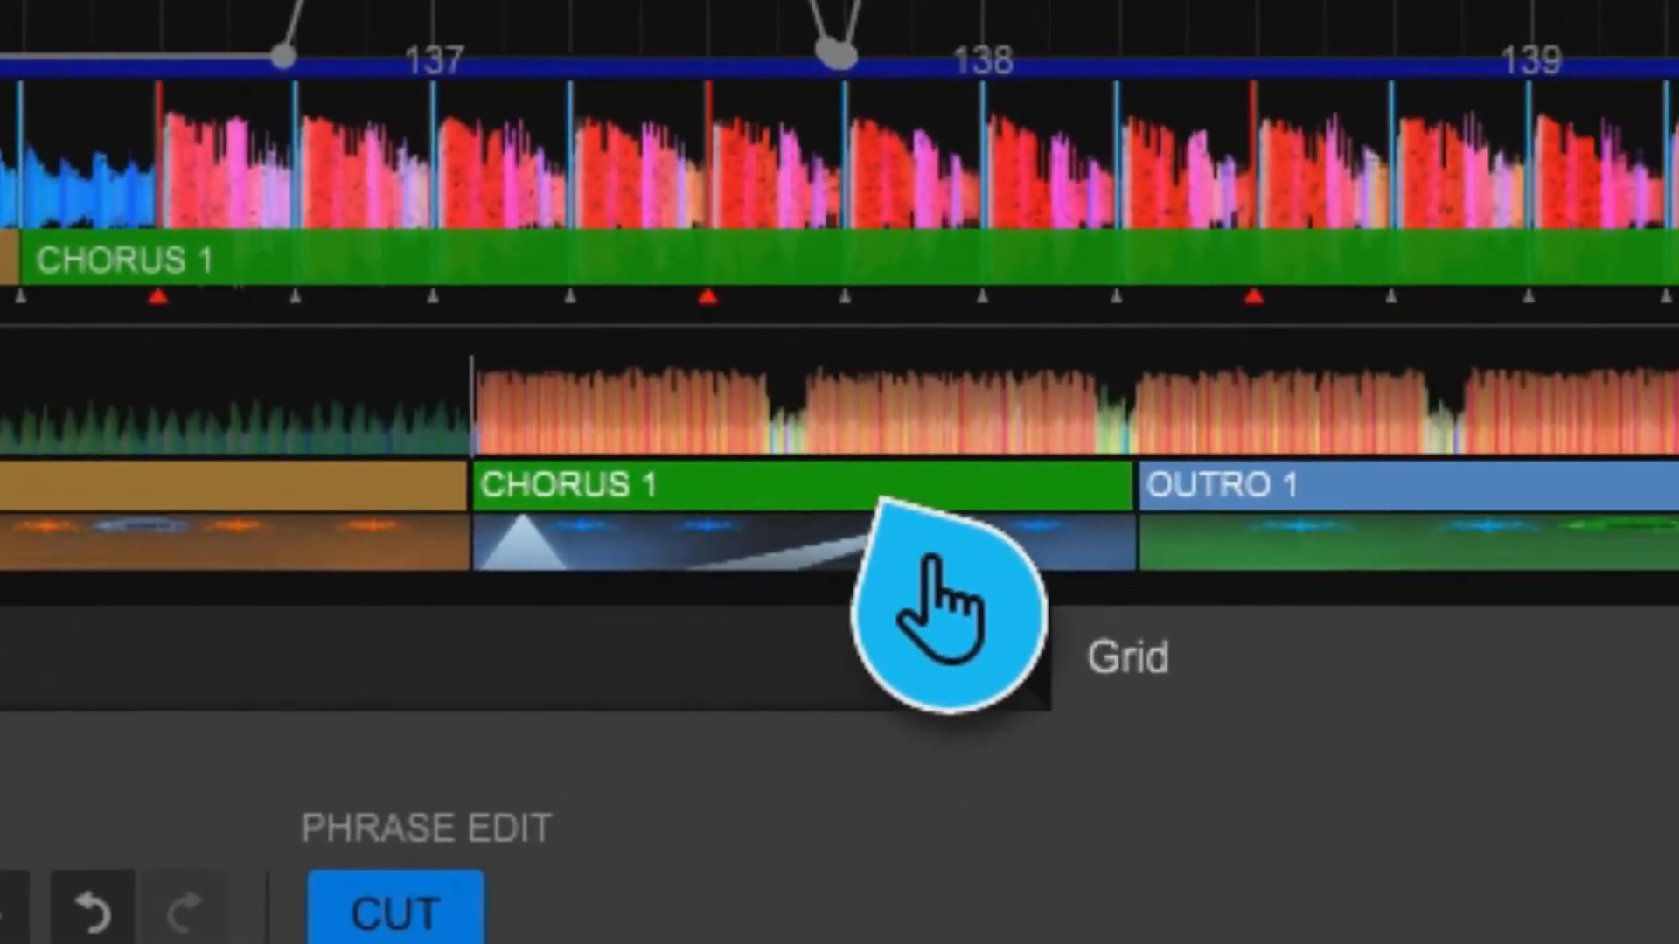
pyautogui.click(1300, 502)
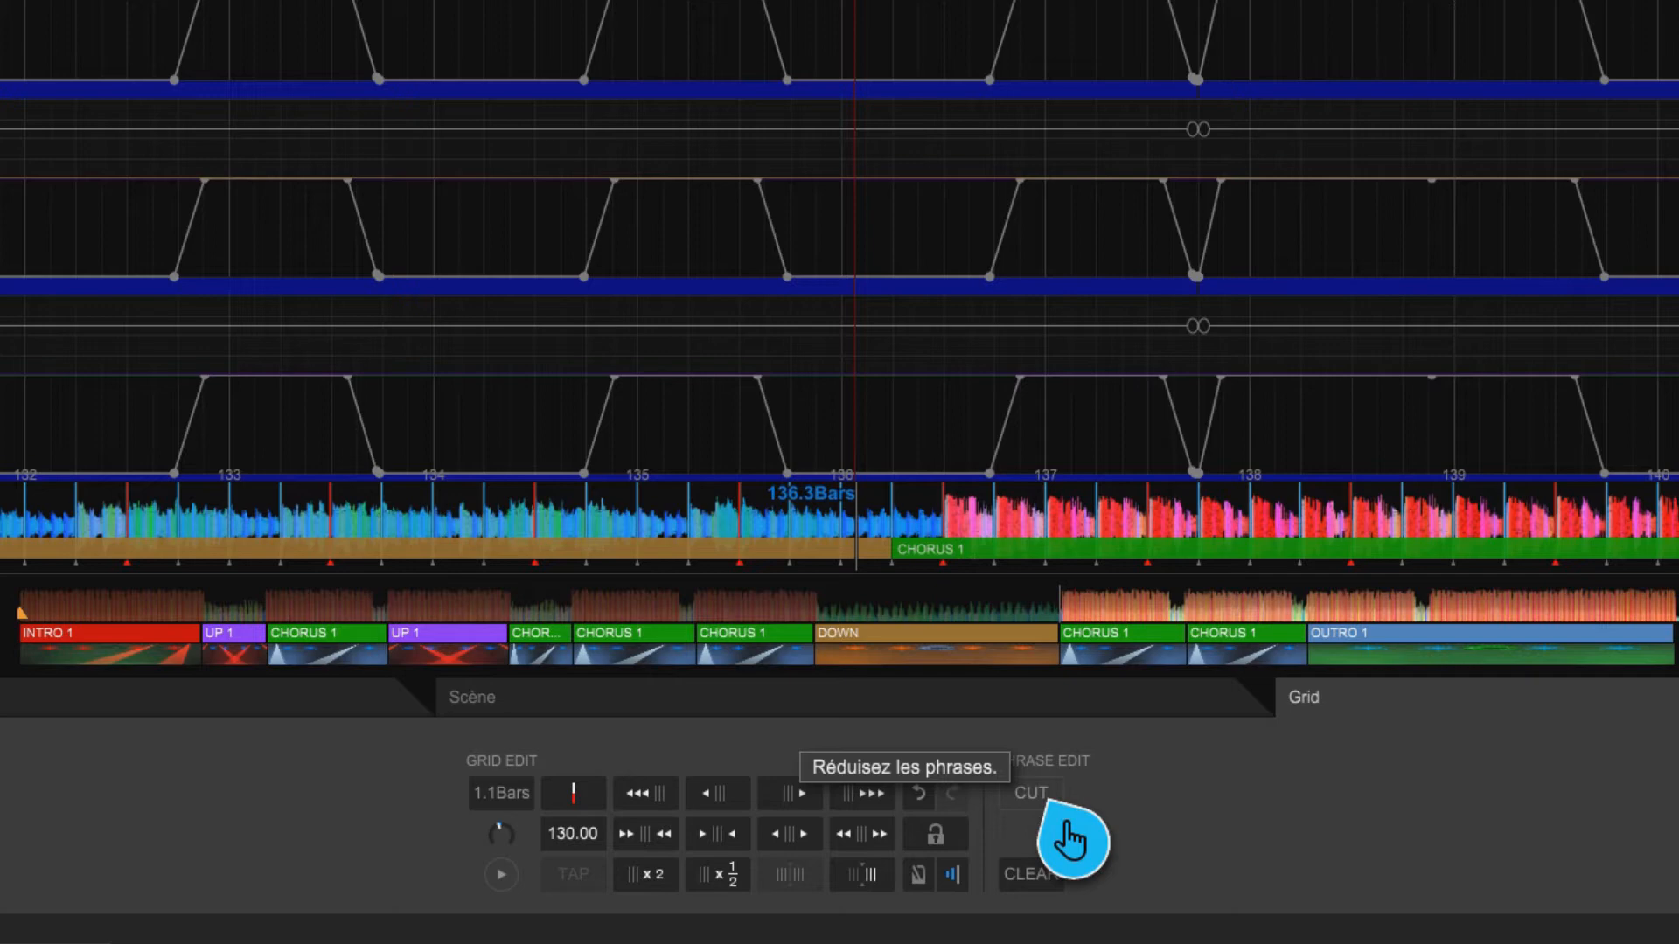
# Fine-align the starts of the first UP 1 and the following CHORUS 1 to the exact beats where the enlarged waveform changes
pyautogui.click(258, 651)
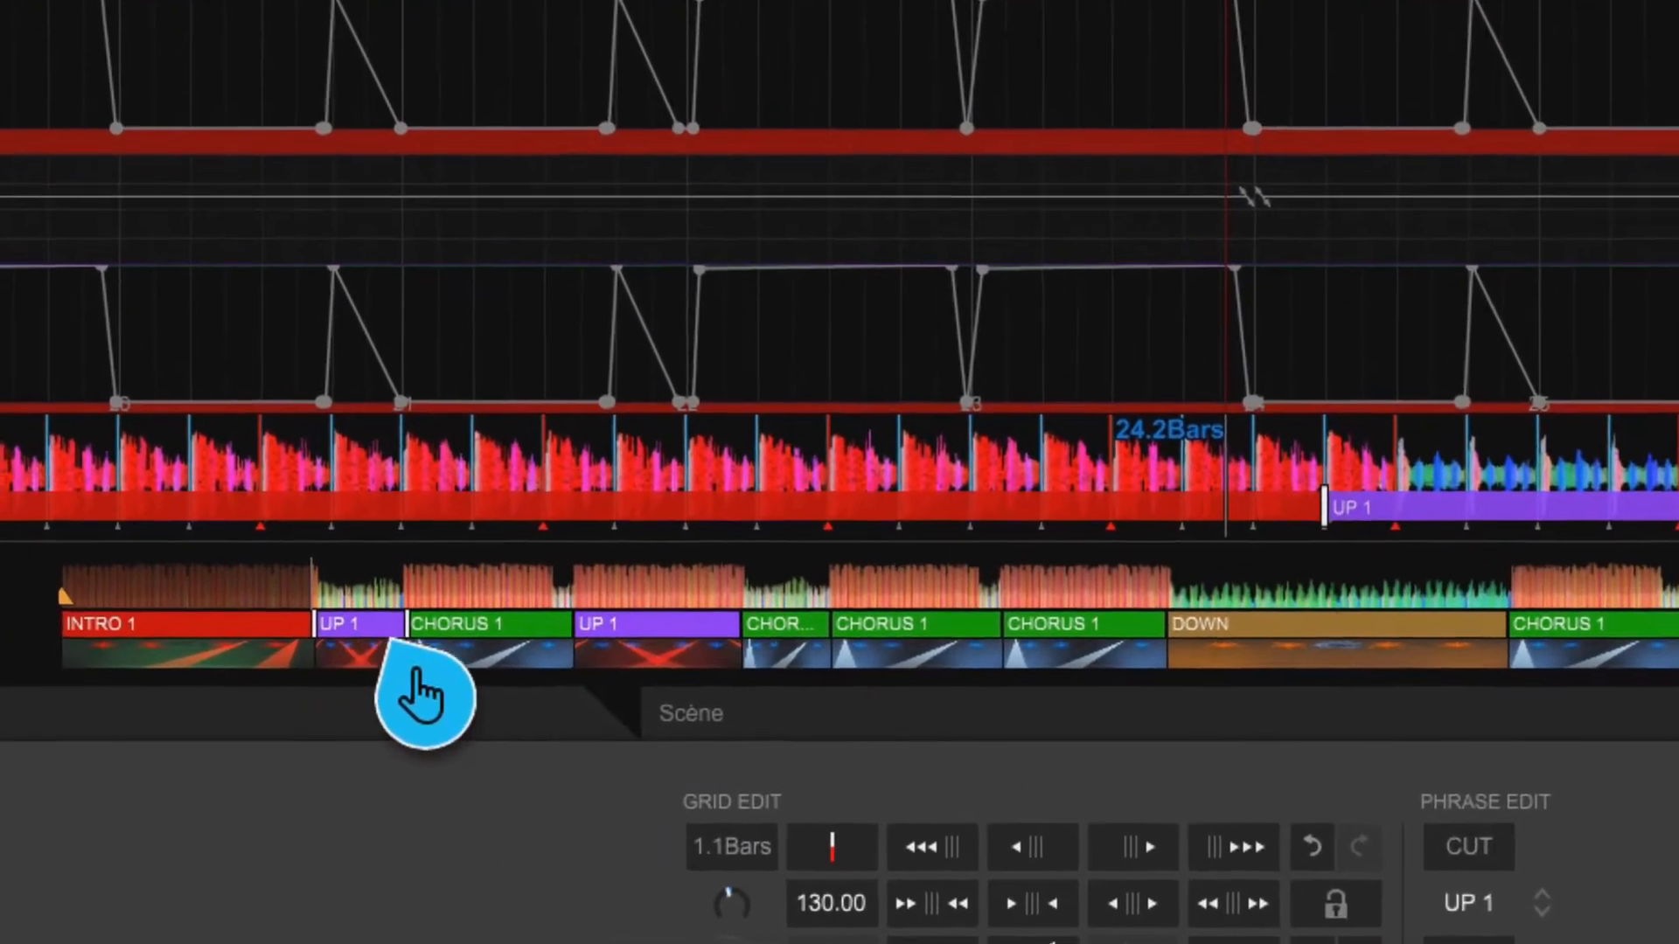
pyautogui.moveTo(1325, 512); pyautogui.dragTo(1368, 528)
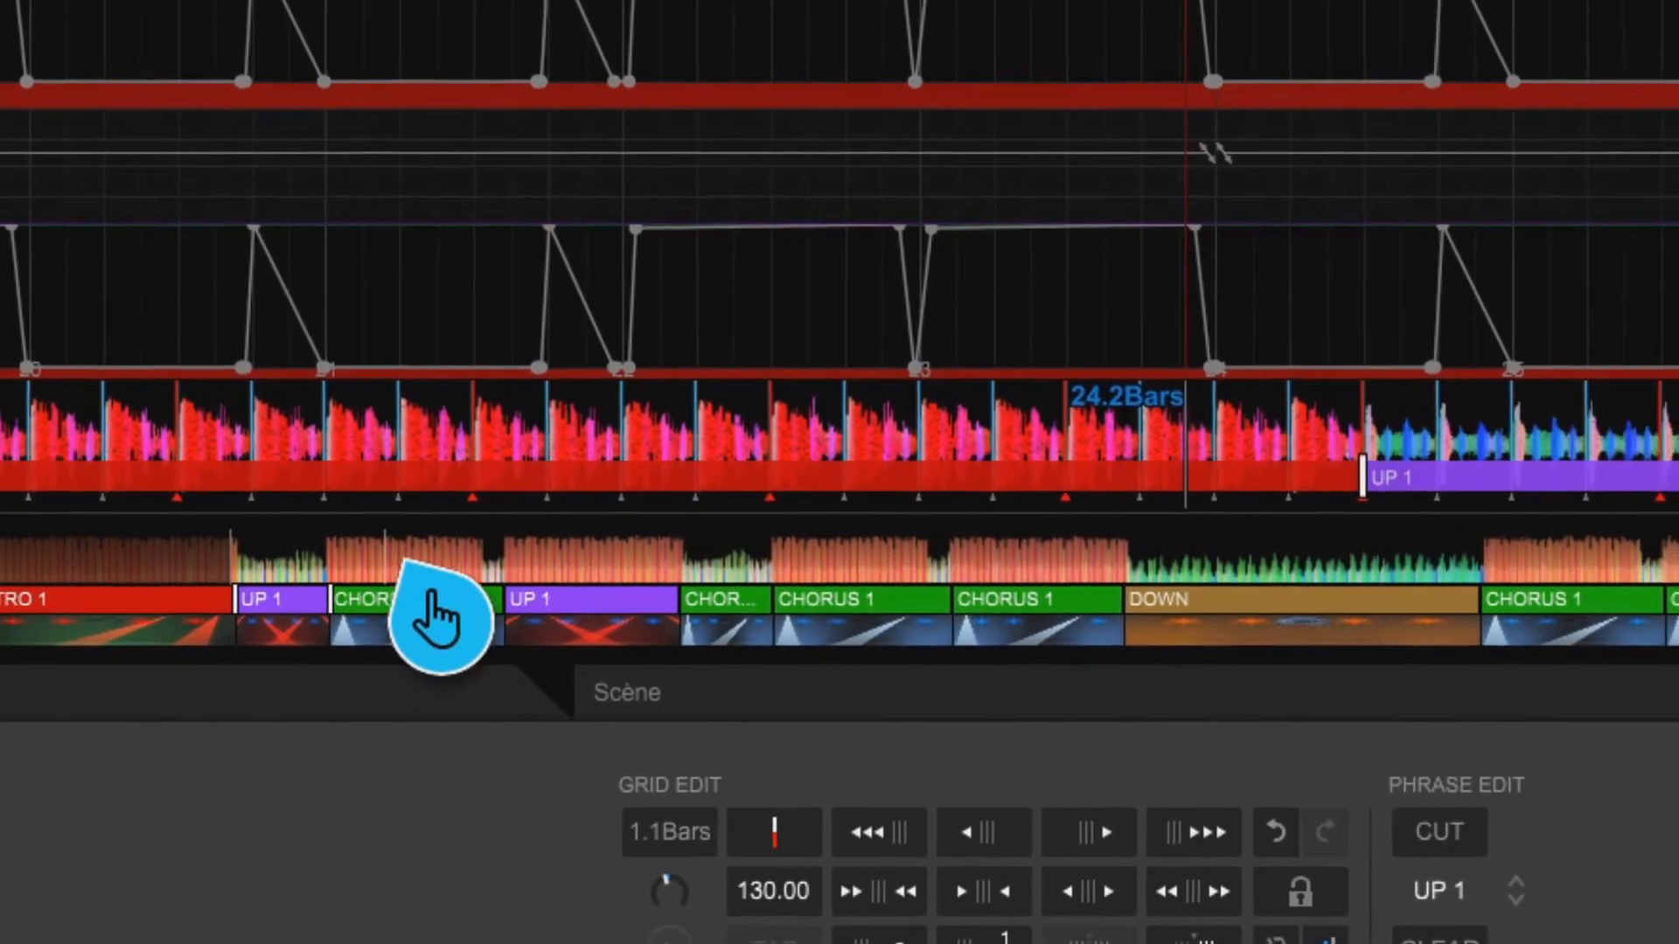
pyautogui.click(354, 596)
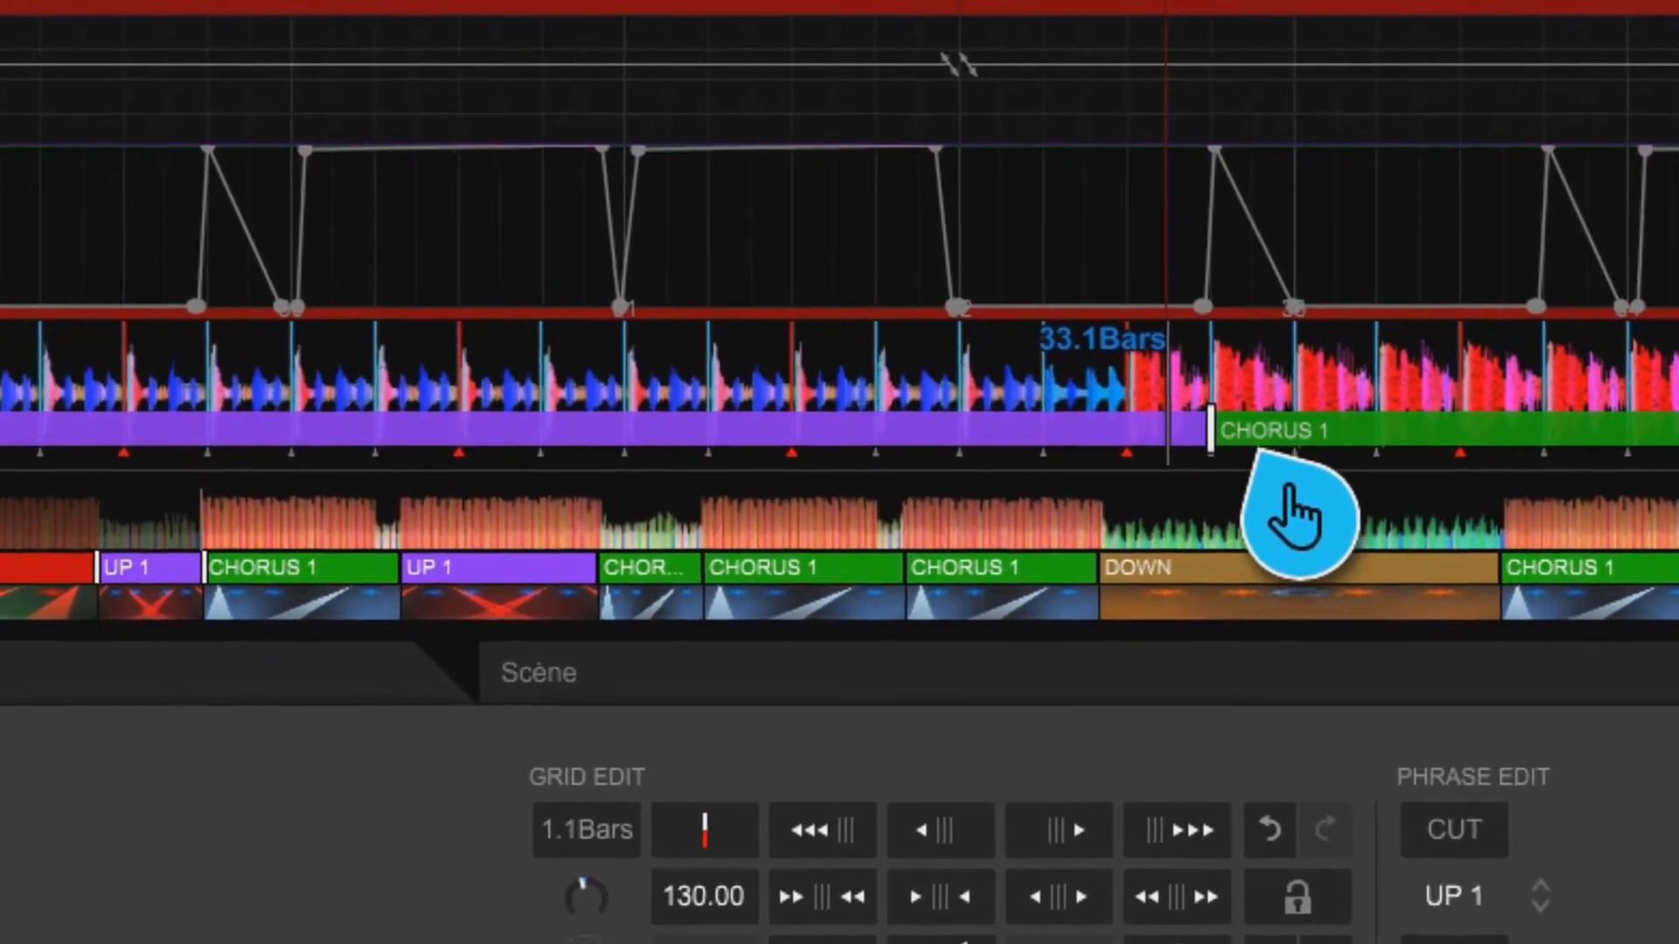
pyautogui.moveTo(1210, 430); pyautogui.dragTo(1128, 430)
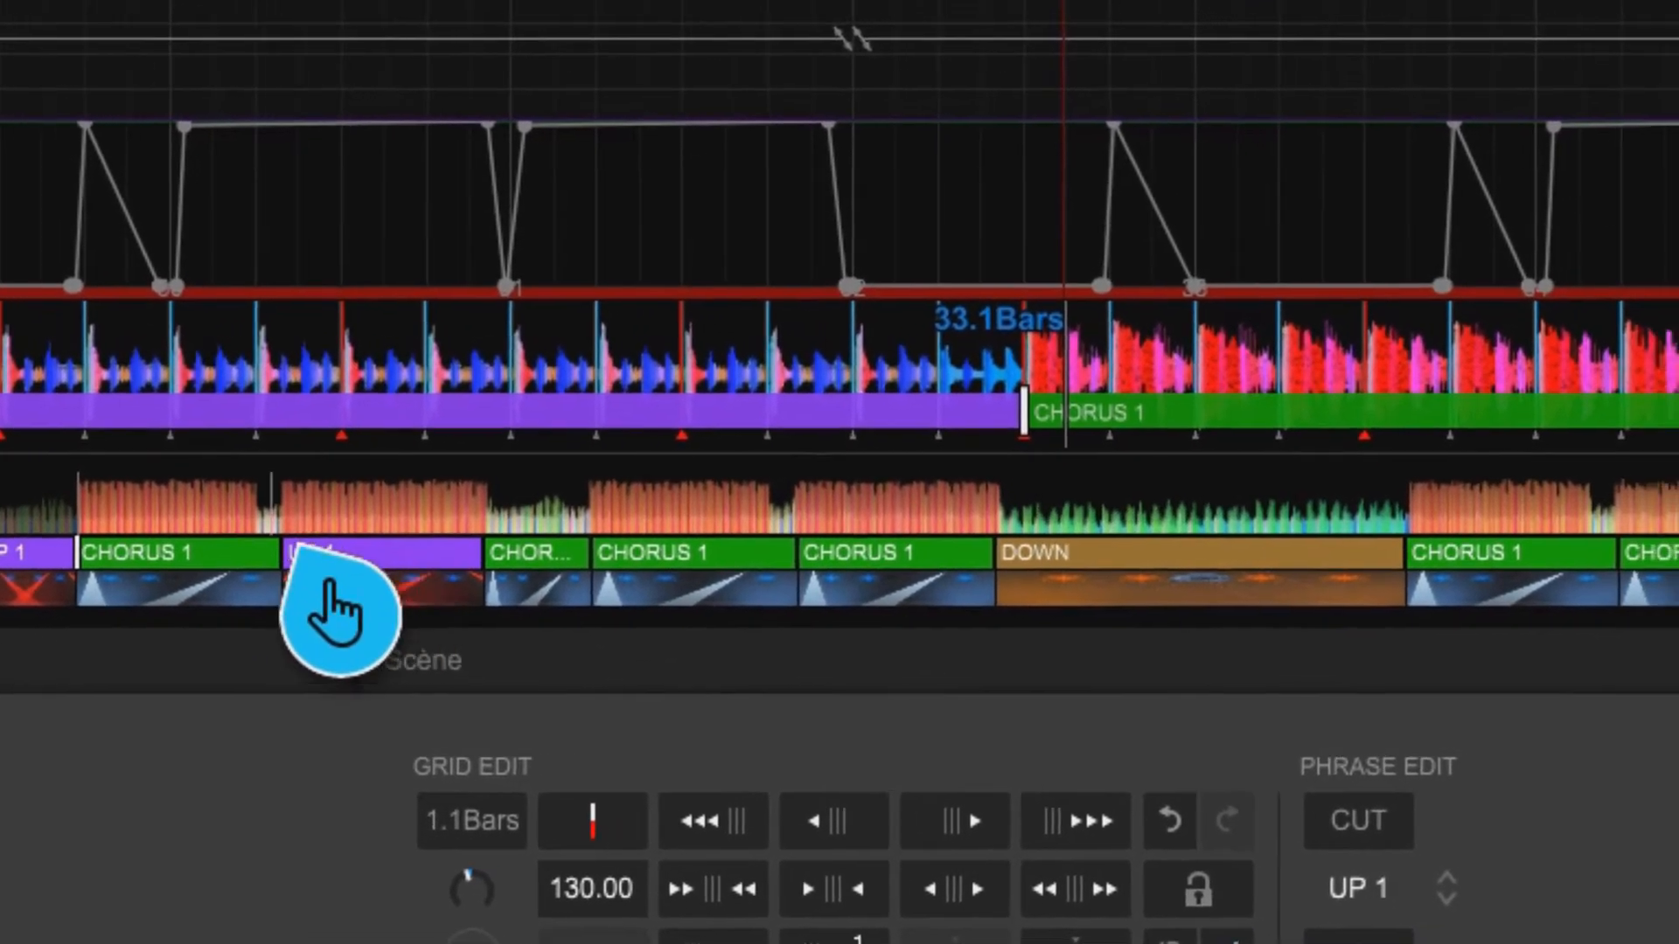
# Fine-align the remaining section starts, up to OUTRO 1, to the red downbeats where the enlarged waveform changes
pyautogui.click(284, 543)
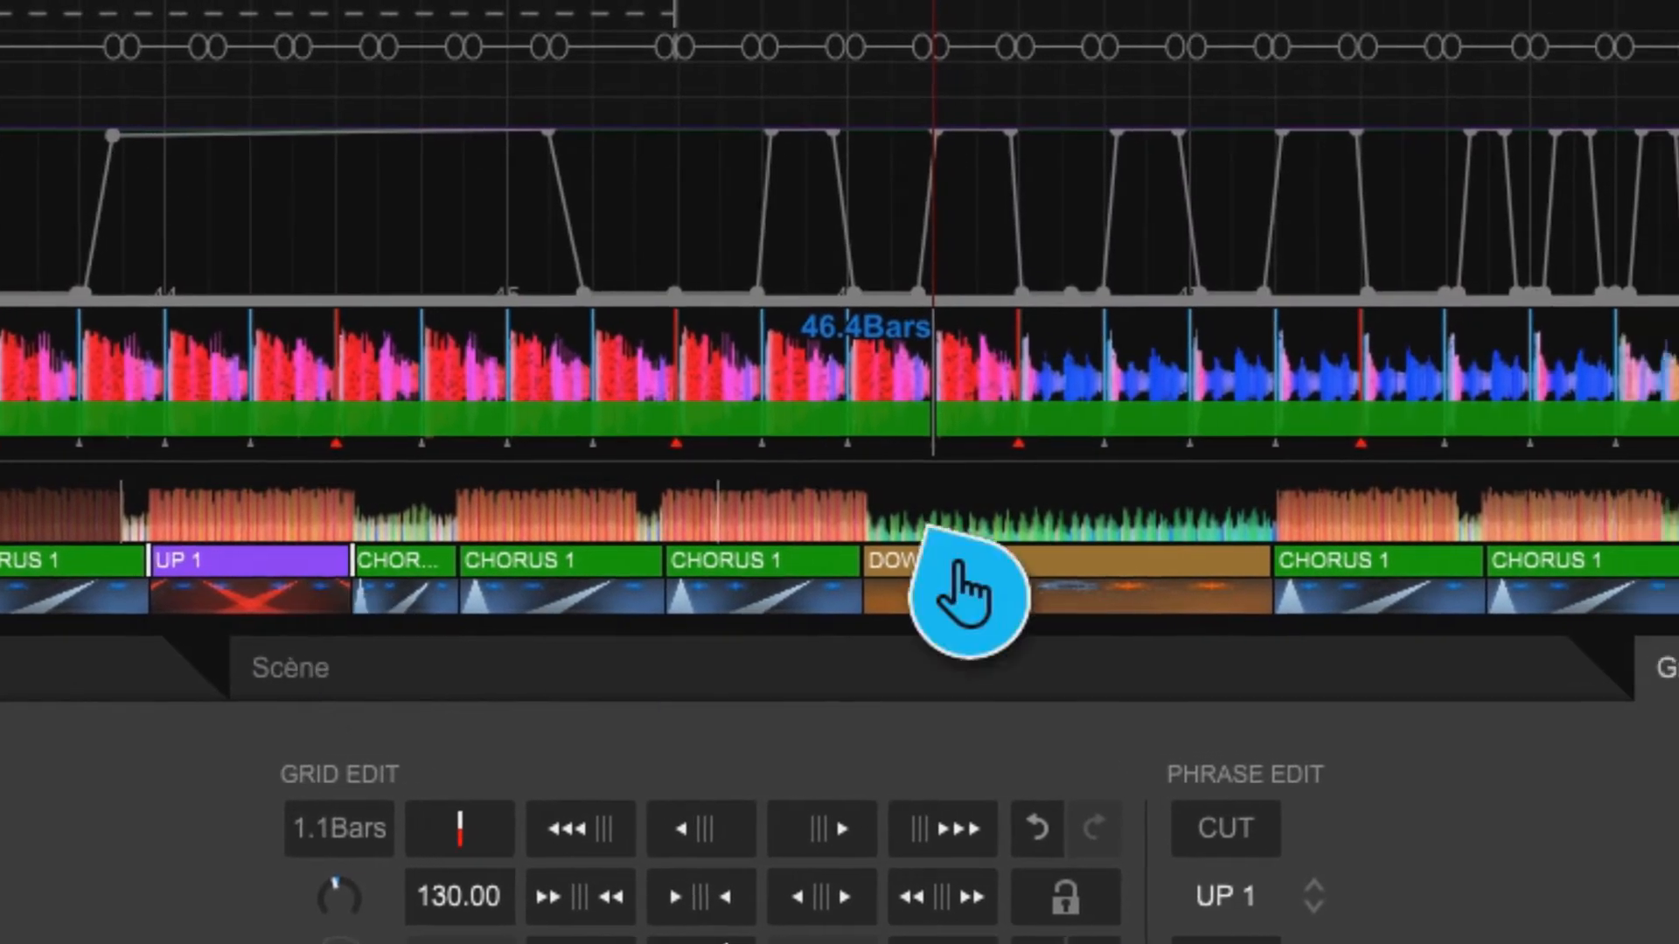
pyautogui.click(435, 534)
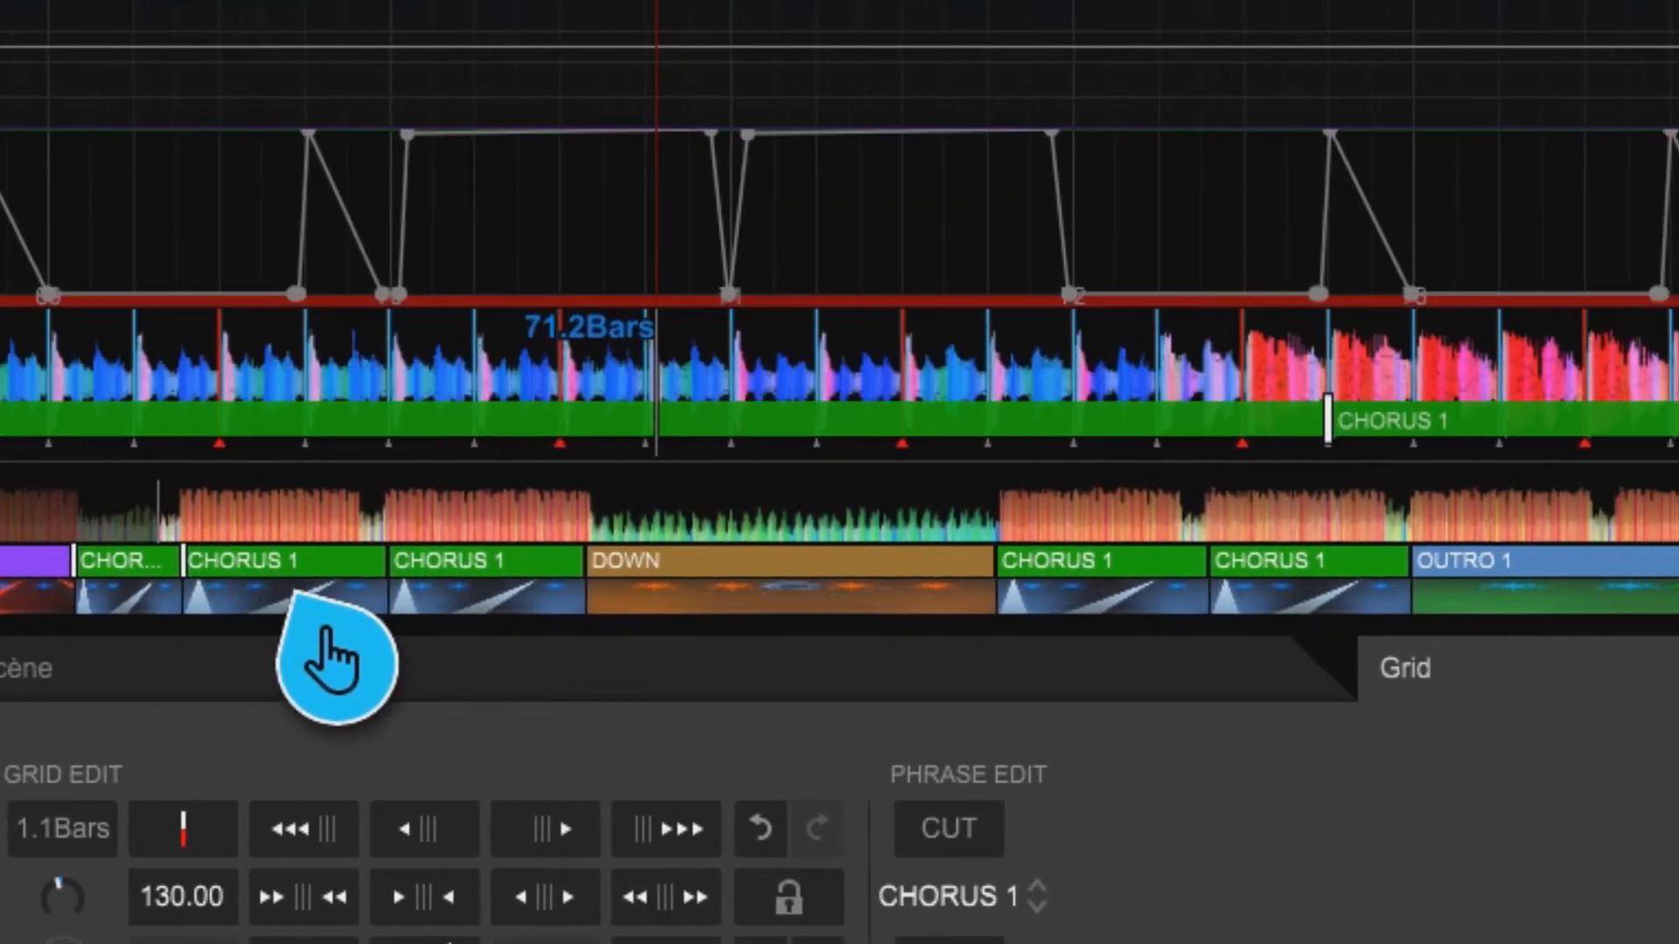
pyautogui.moveTo(1327, 429); pyautogui.dragTo(1242, 428)
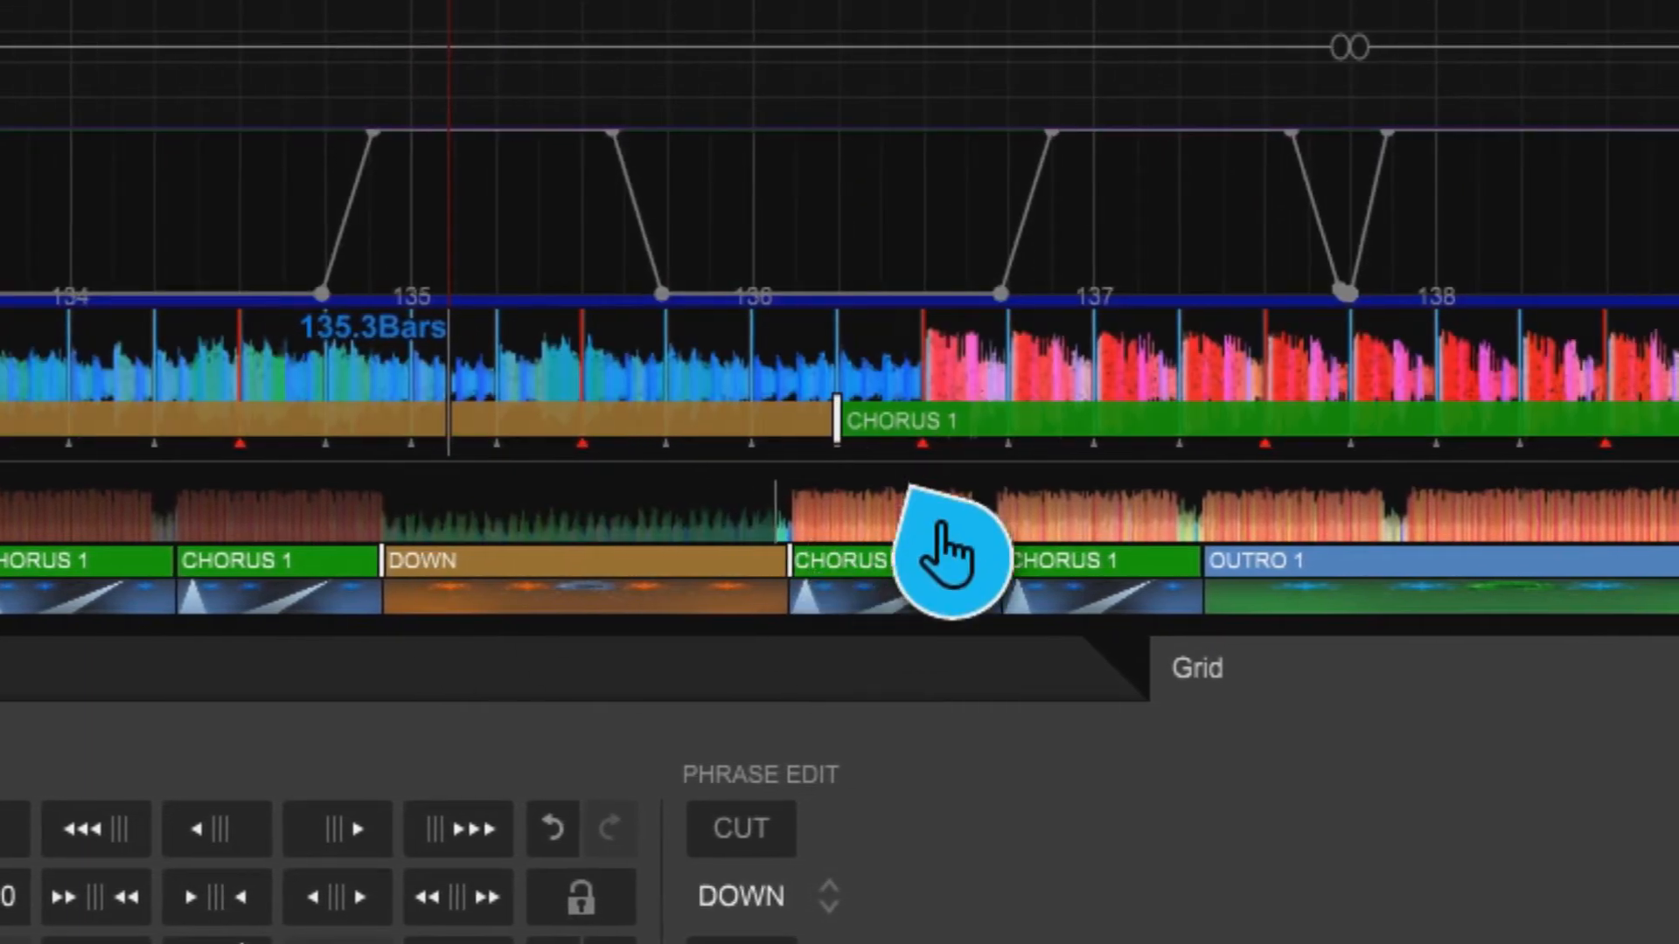
pyautogui.click(1004, 552)
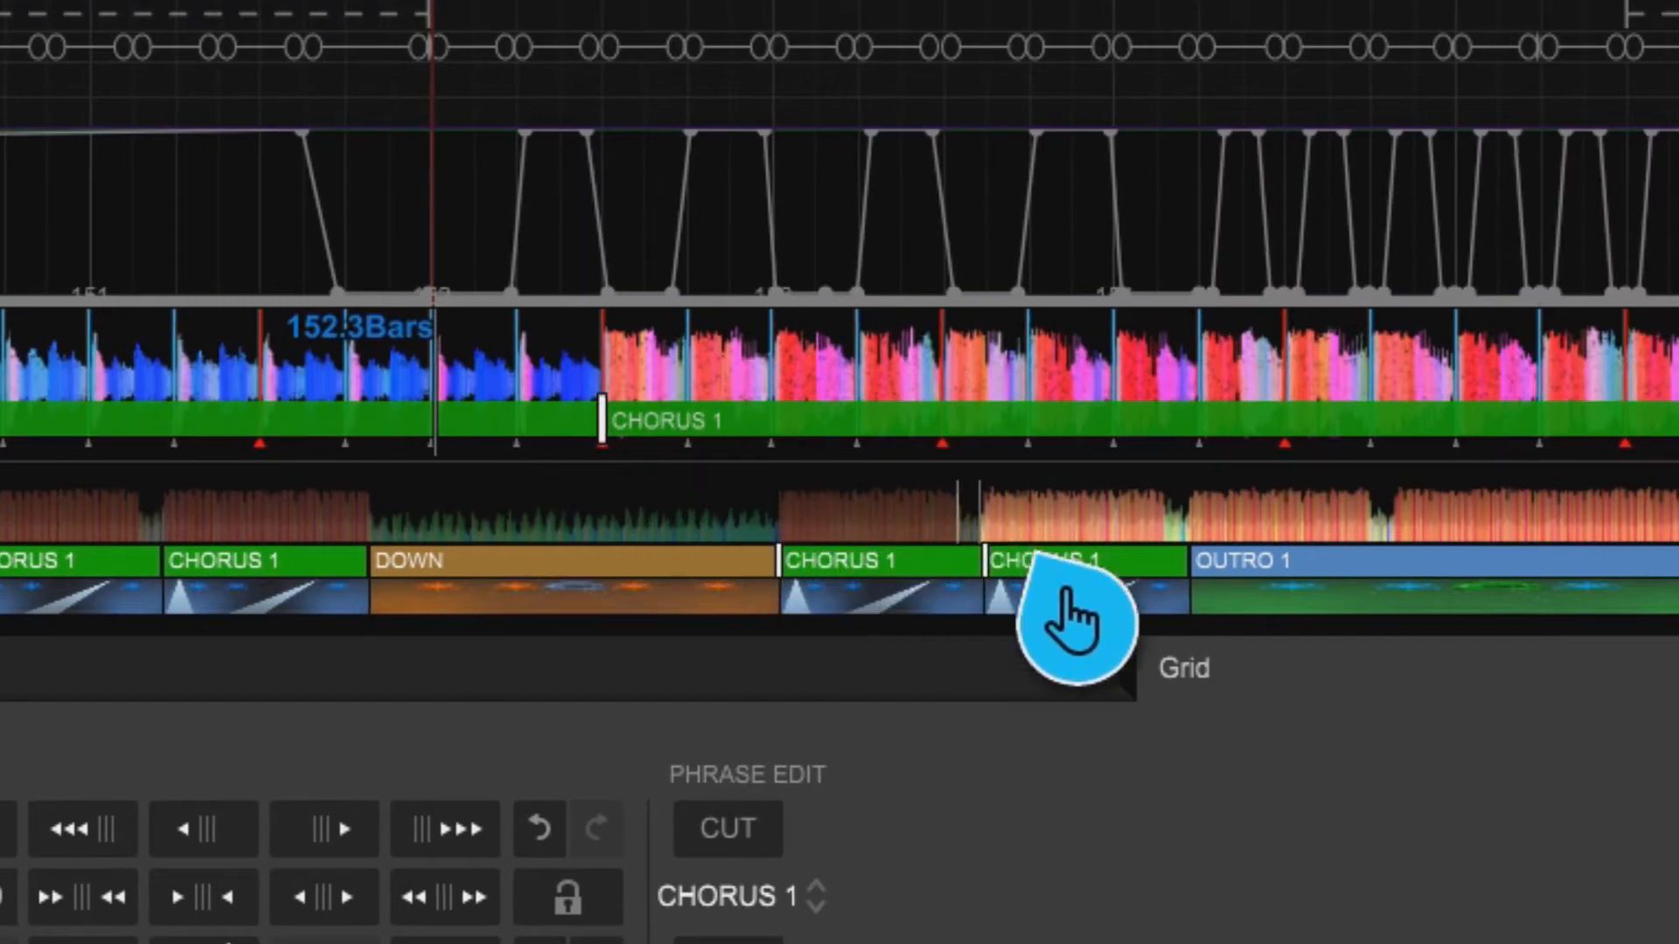
pyautogui.click(1246, 591)
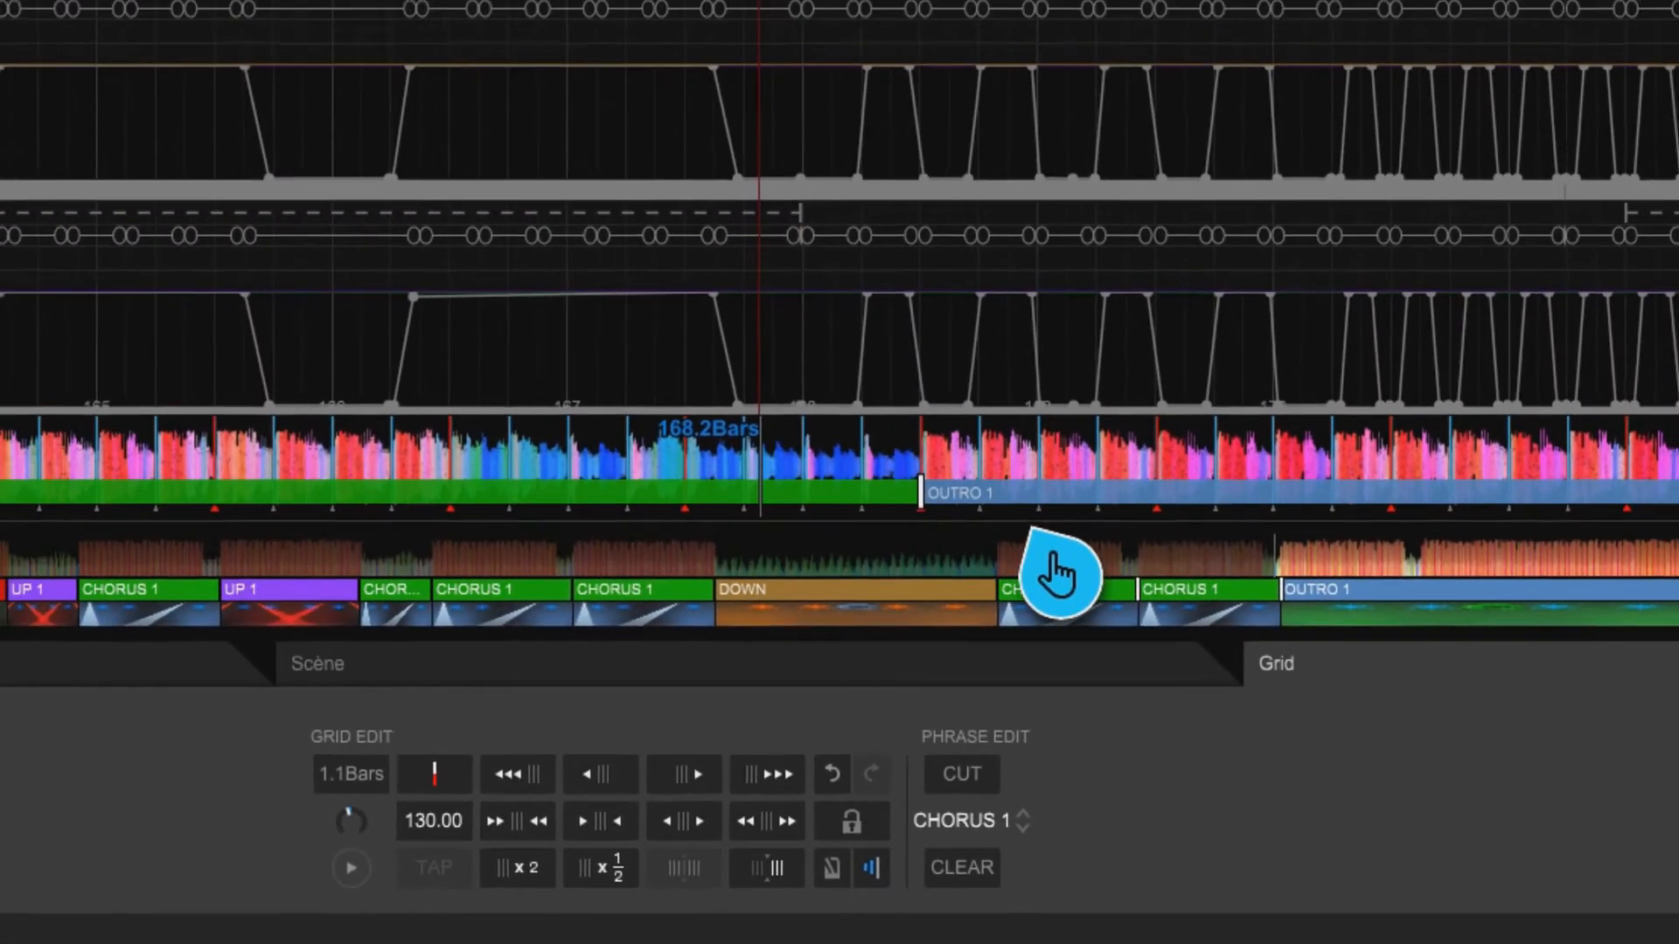
# Relabel the second UP 1 section as CHORUS 2
pyautogui.click(75, 616)
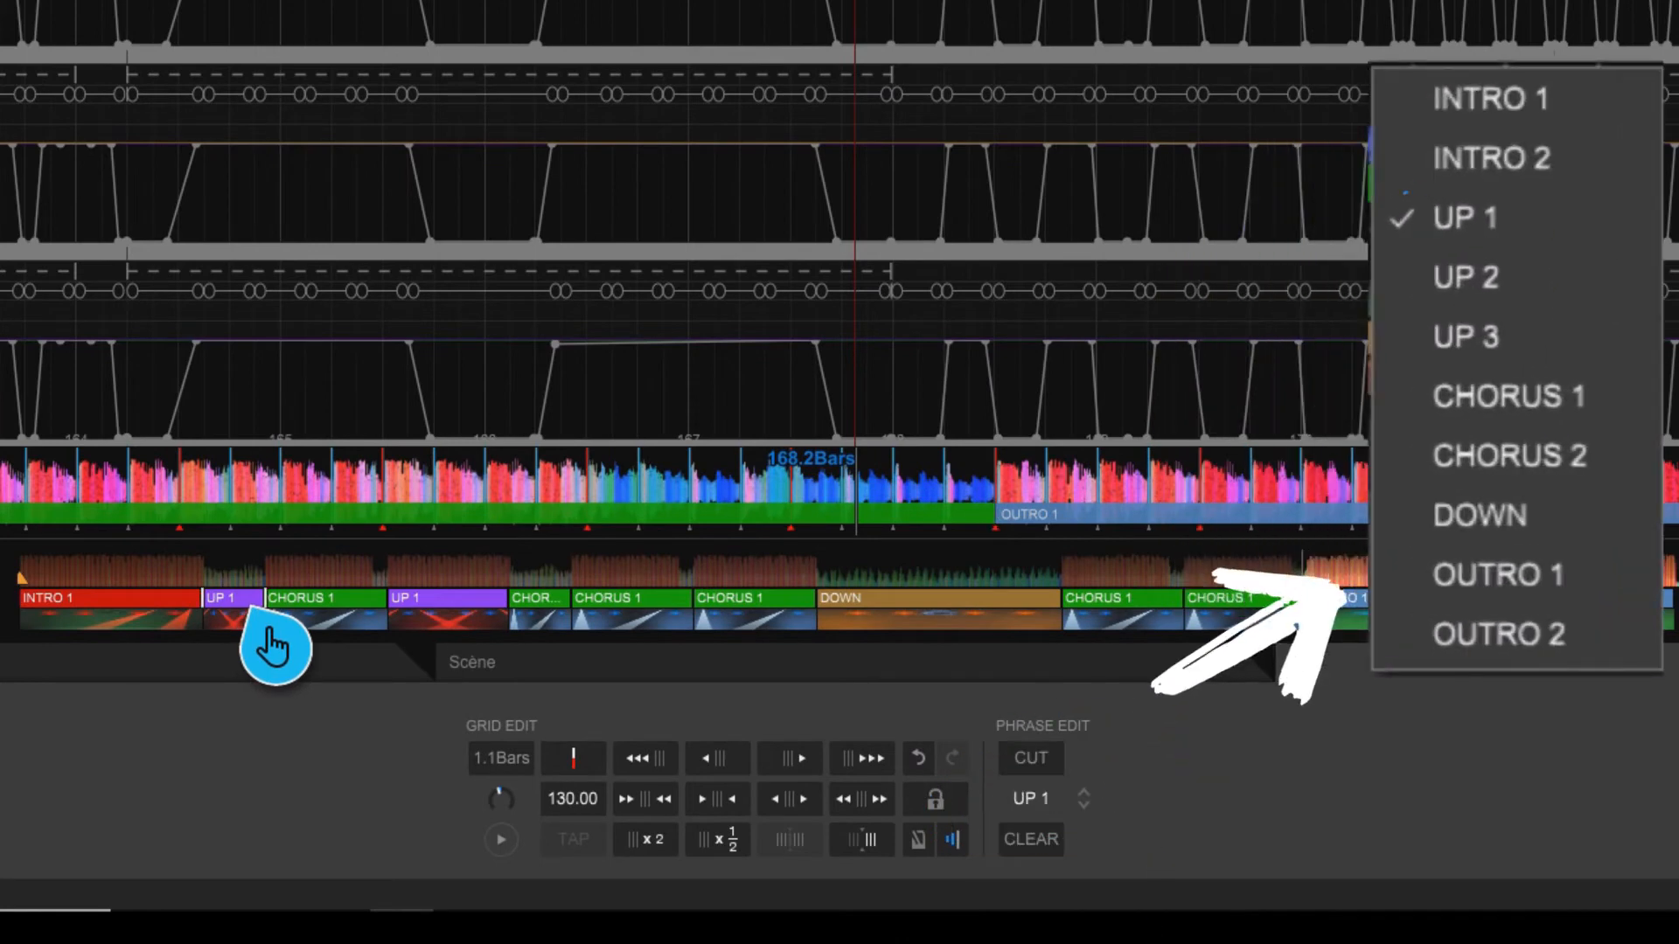
pyautogui.click(352, 617)
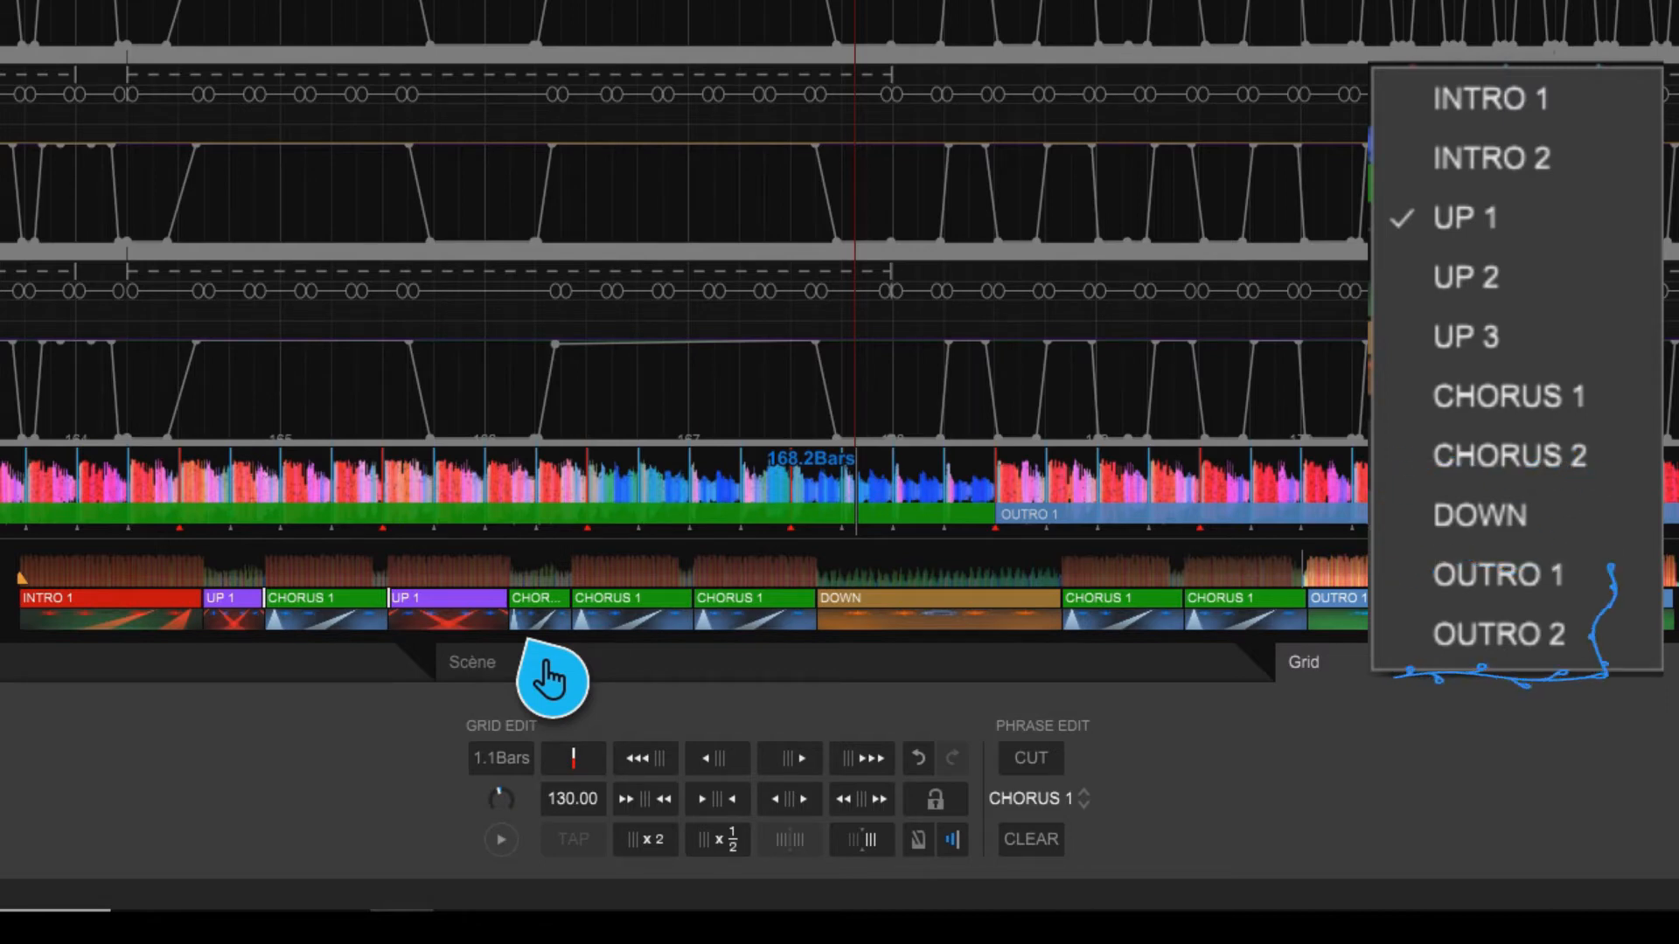
pyautogui.click(456, 601)
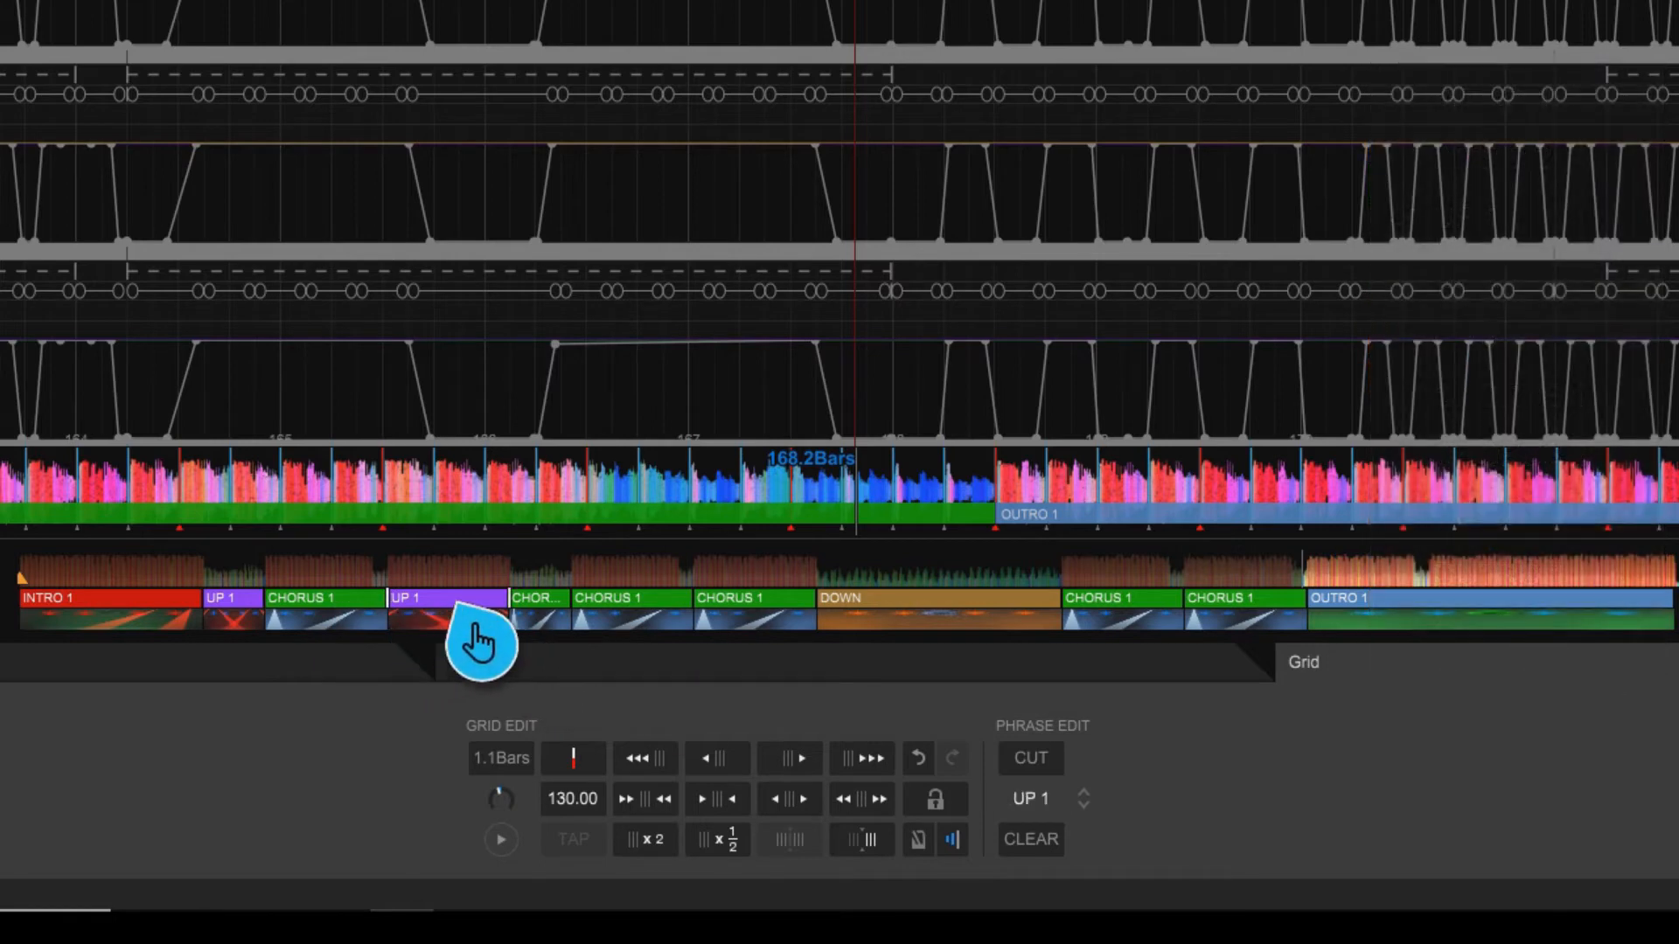
pyautogui.click(1084, 799)
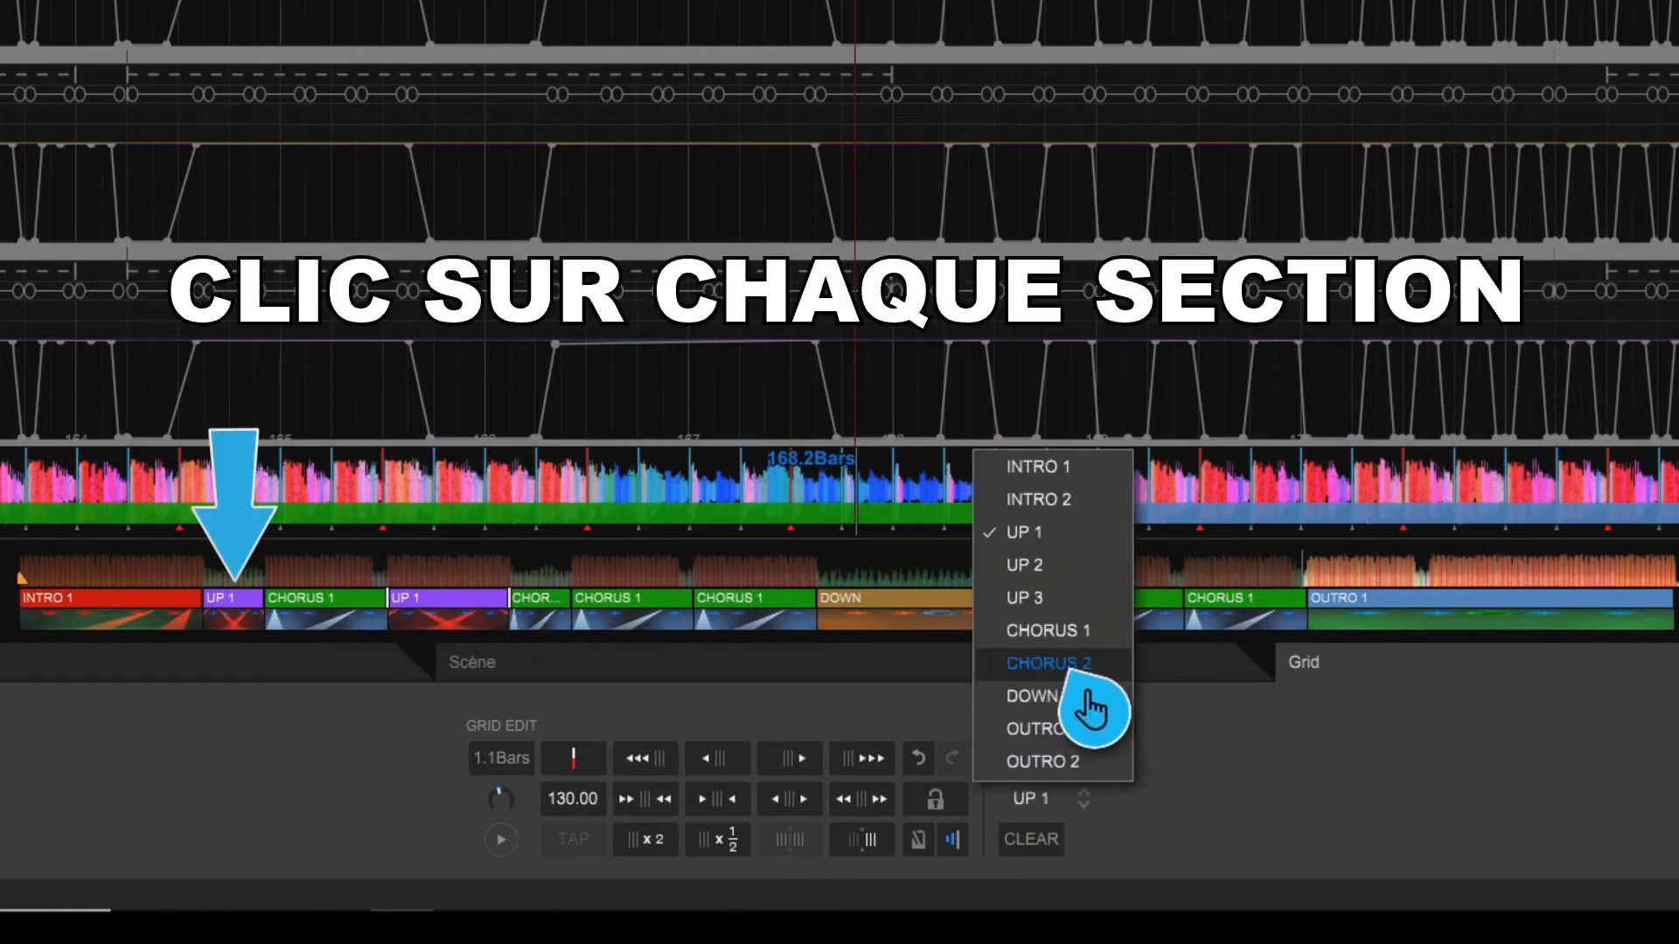
pyautogui.click(1068, 666)
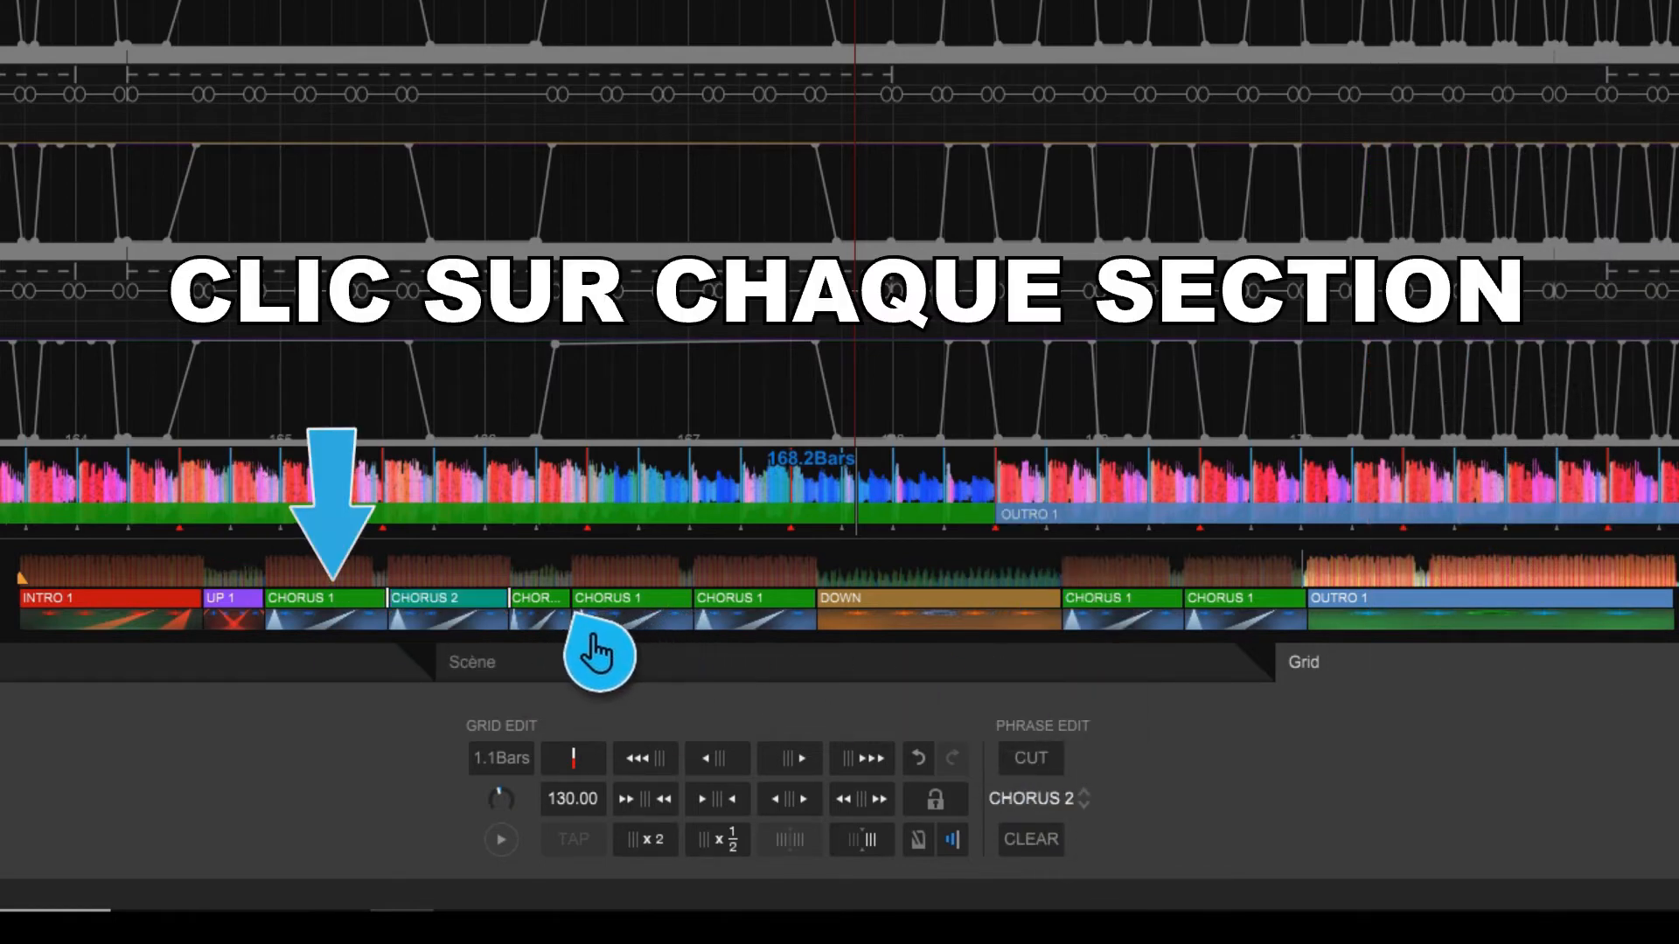
# Relabel the short CHORUS 1 section as UP 2 and the CHORUS 1 directly before DOWN as CHORUS 2
pyautogui.click(1070, 813)
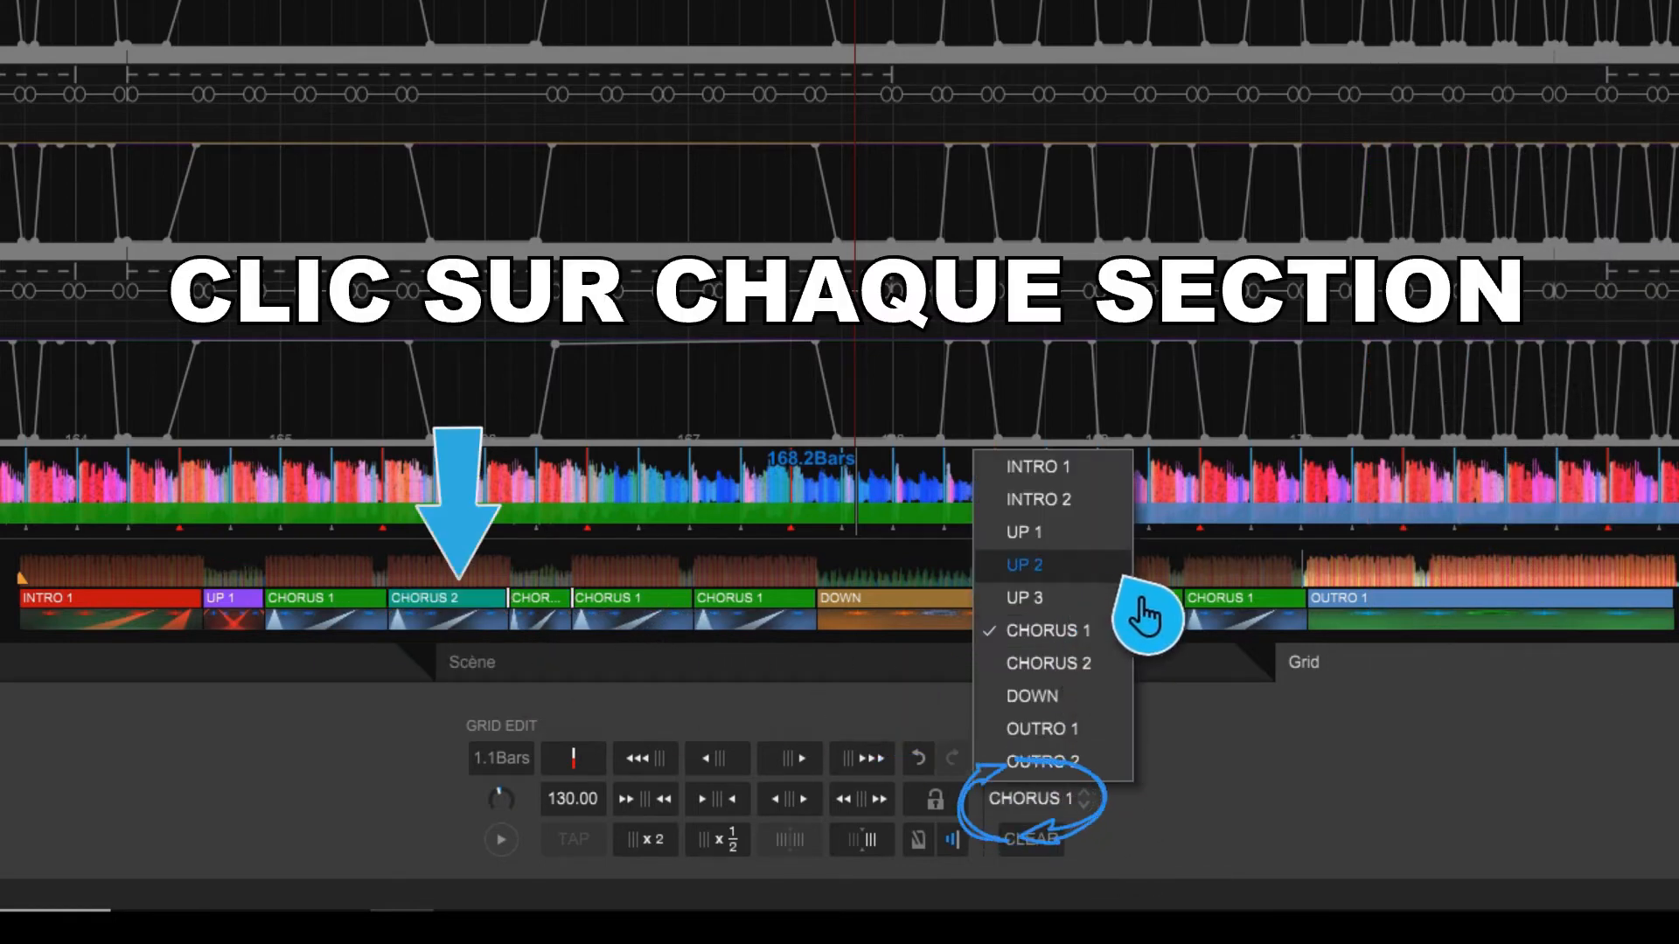
pyautogui.click(1119, 567)
pyautogui.click(769, 608)
pyautogui.click(1084, 800)
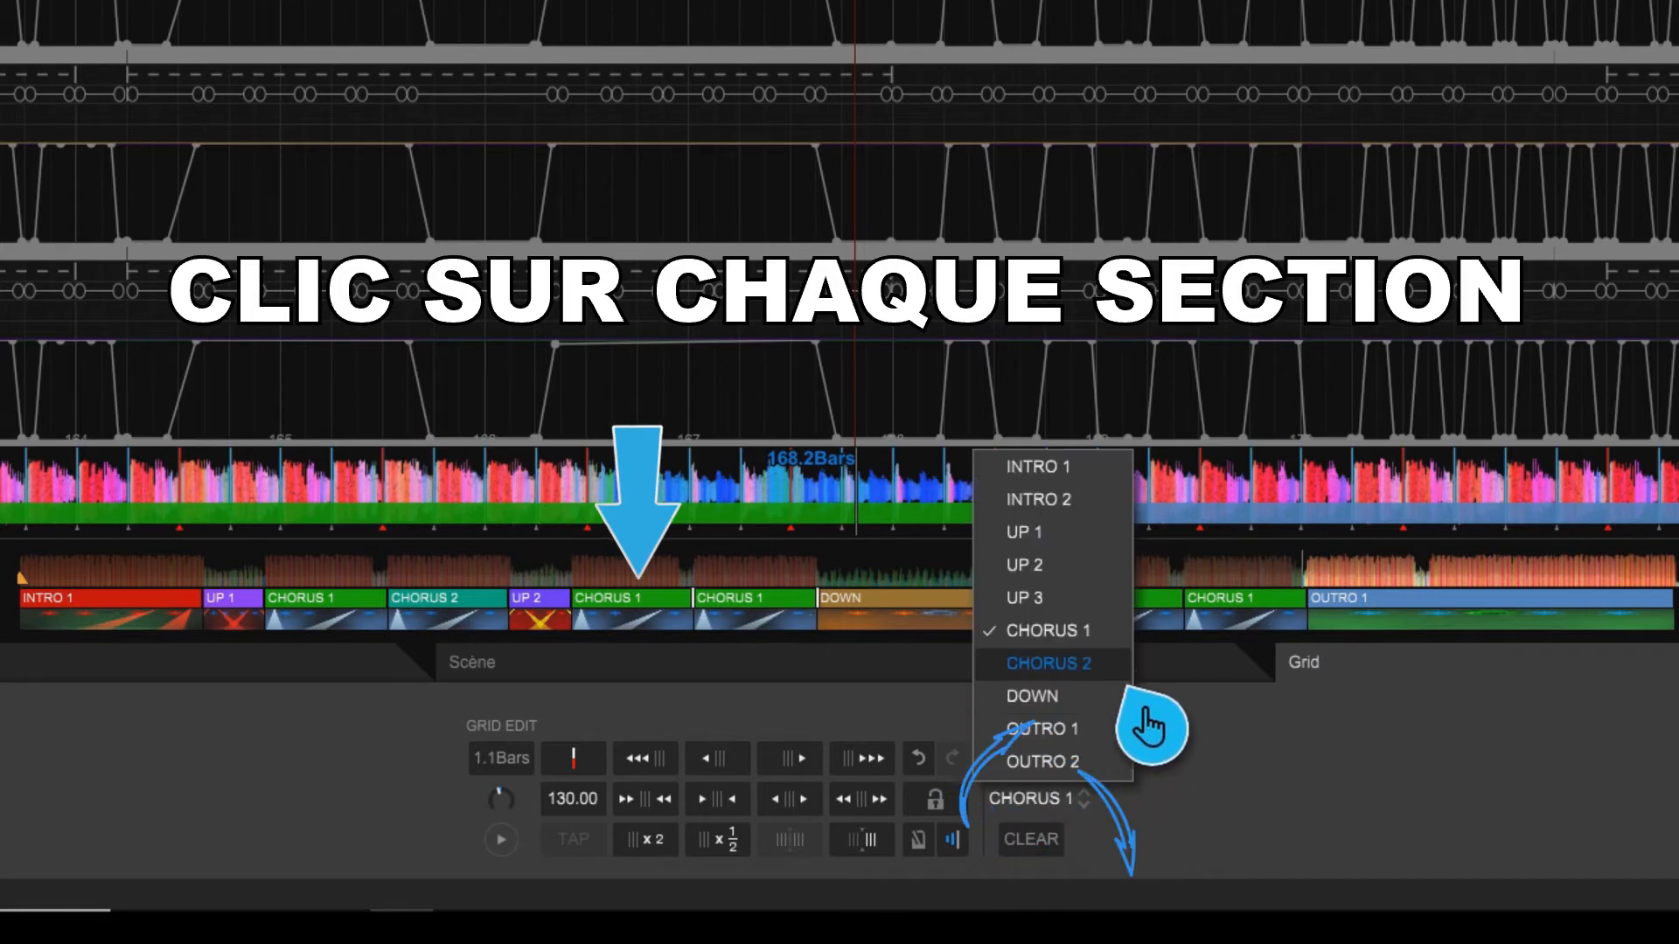
pyautogui.click(1110, 666)
# Relabel the second CHORUS 1 after DOWN as CHORUS 2 and the closing OUTRO 1 as OUTRO 2
pyautogui.click(1163, 622)
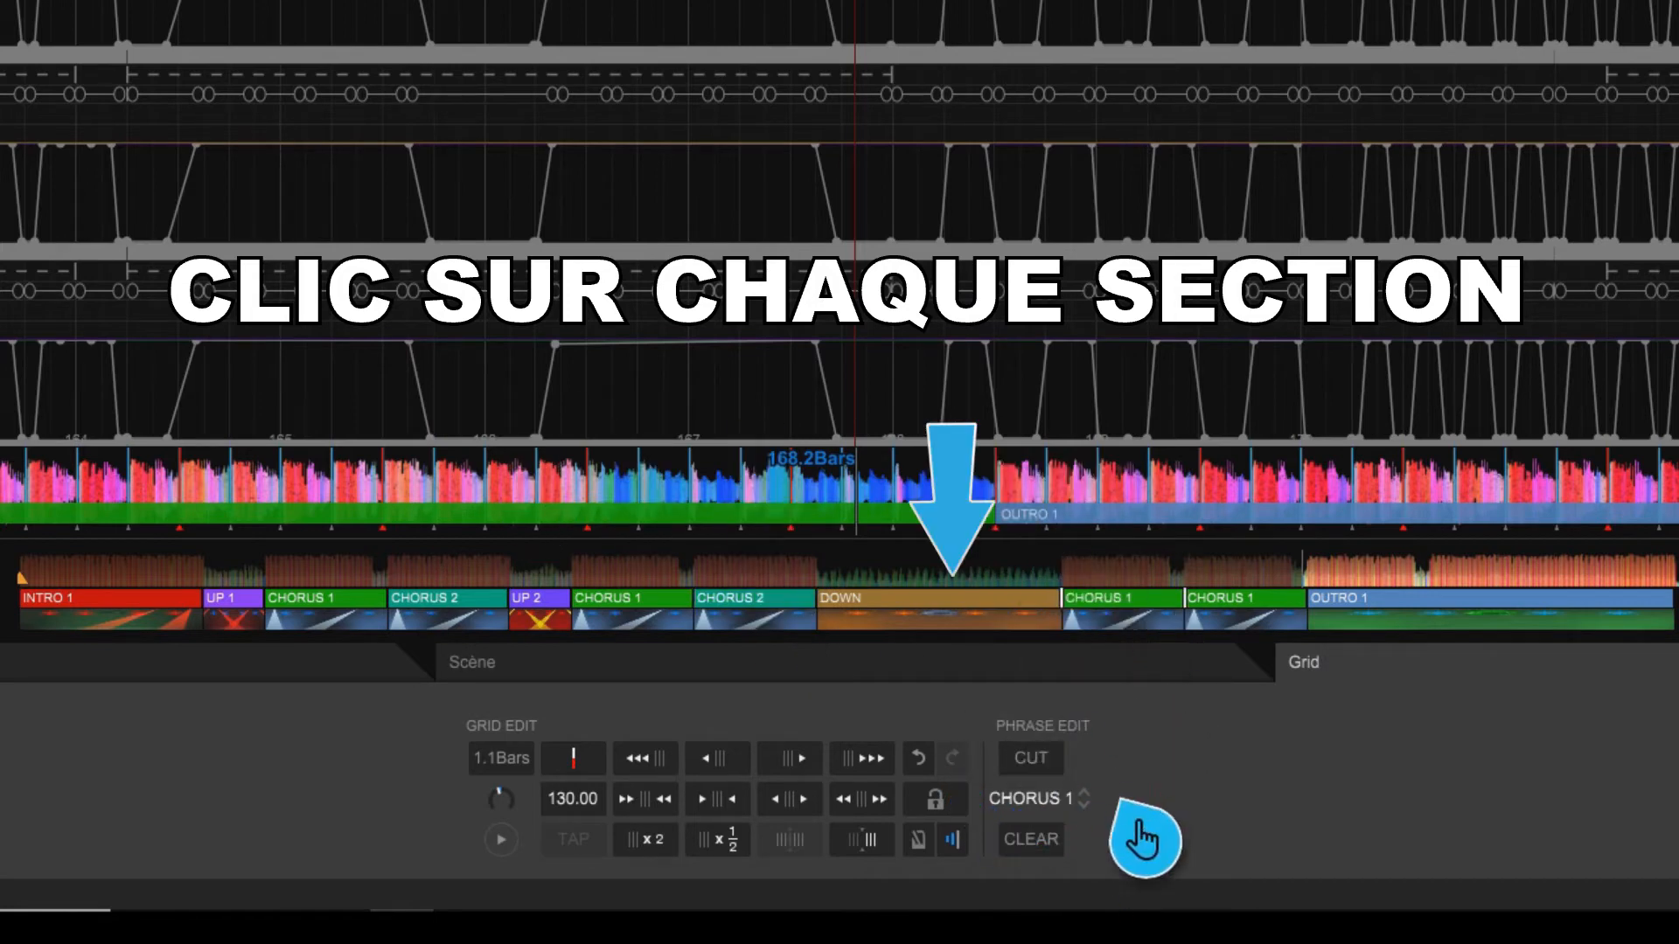
pyautogui.click(1084, 799)
pyautogui.click(1098, 658)
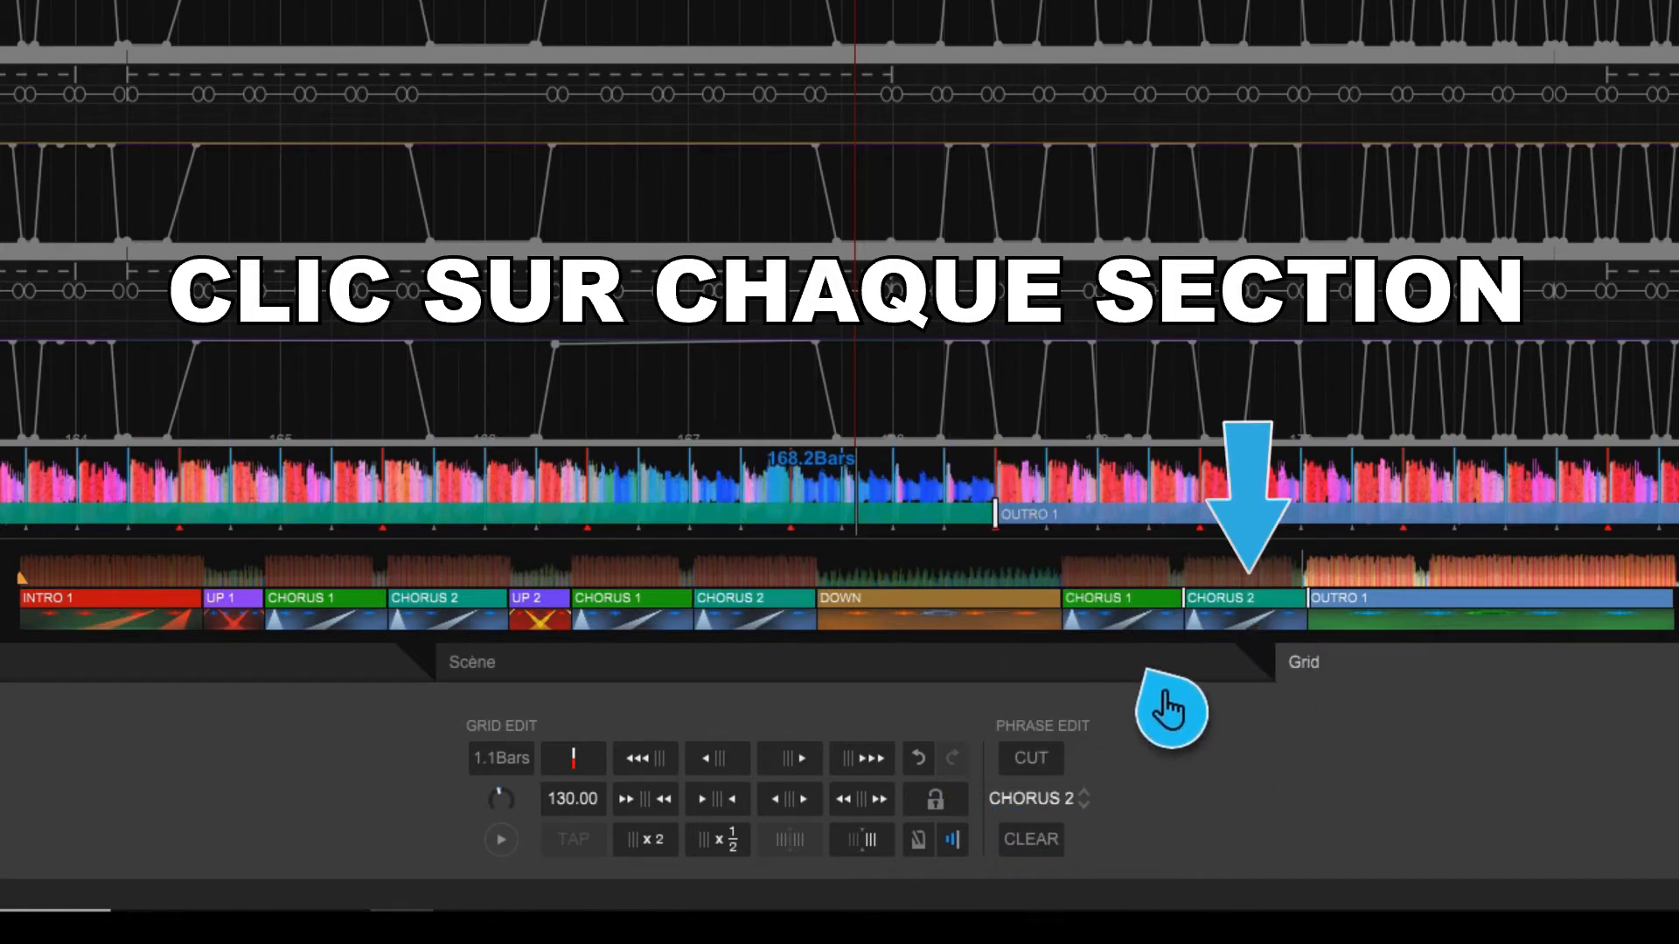
pyautogui.click(1084, 799)
pyautogui.click(1115, 762)
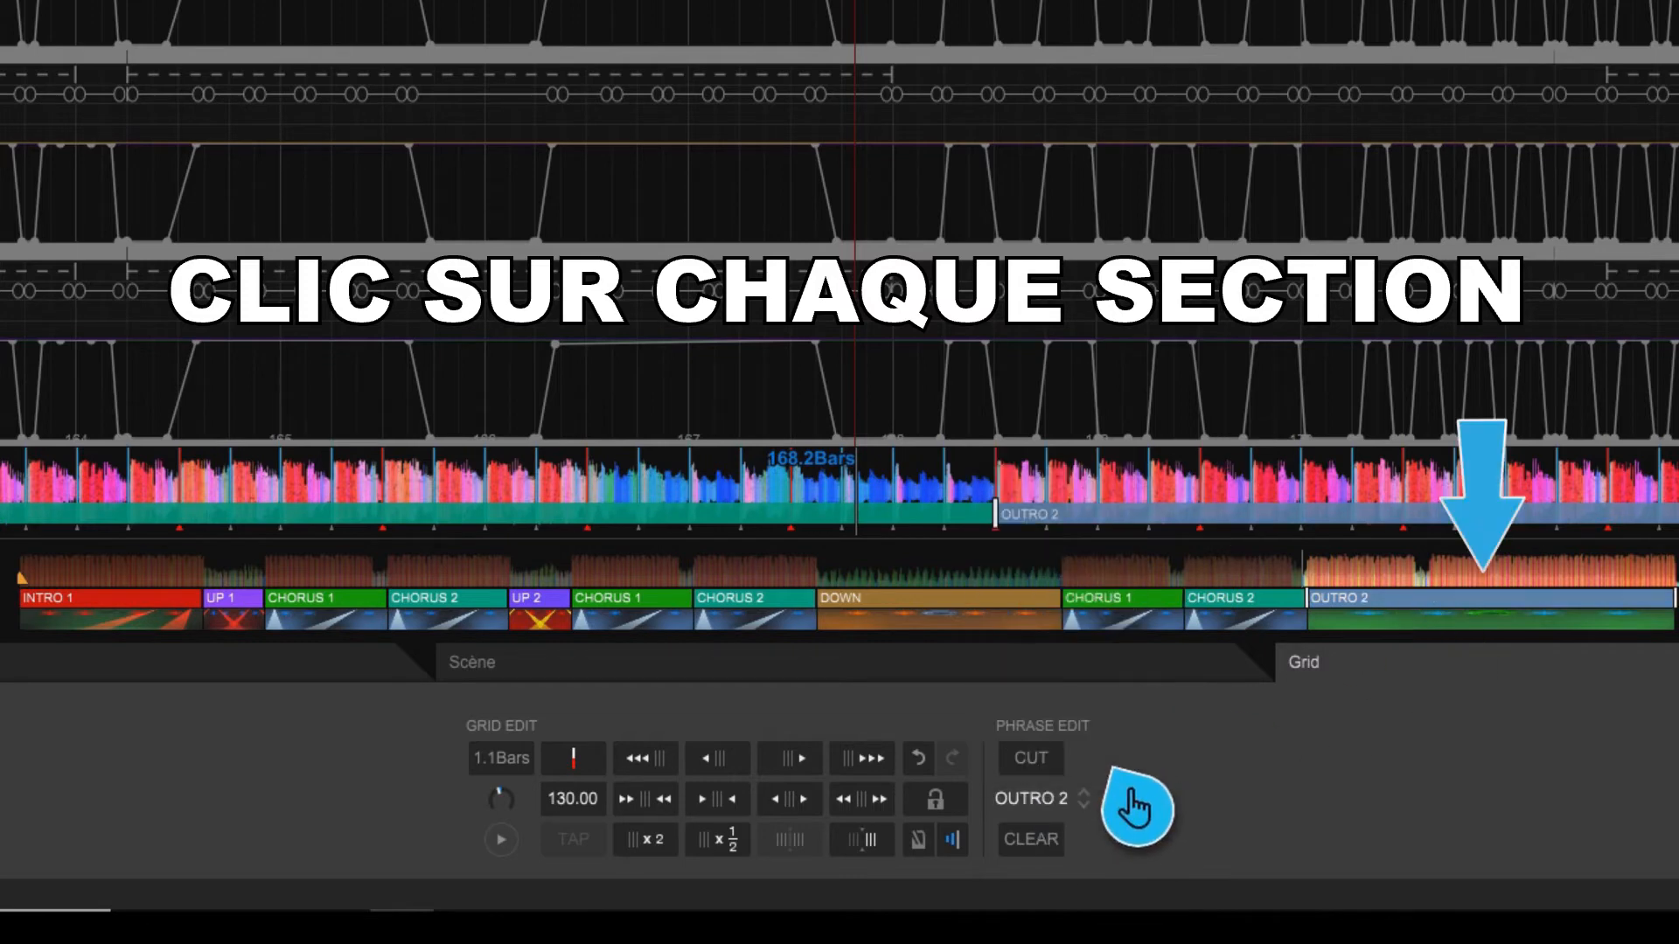
# Cut the DOWN phrase at 133.1 bars, four bars before CHORUS 1, and relabel its last part as UP 3
pyautogui.click(1068, 585)
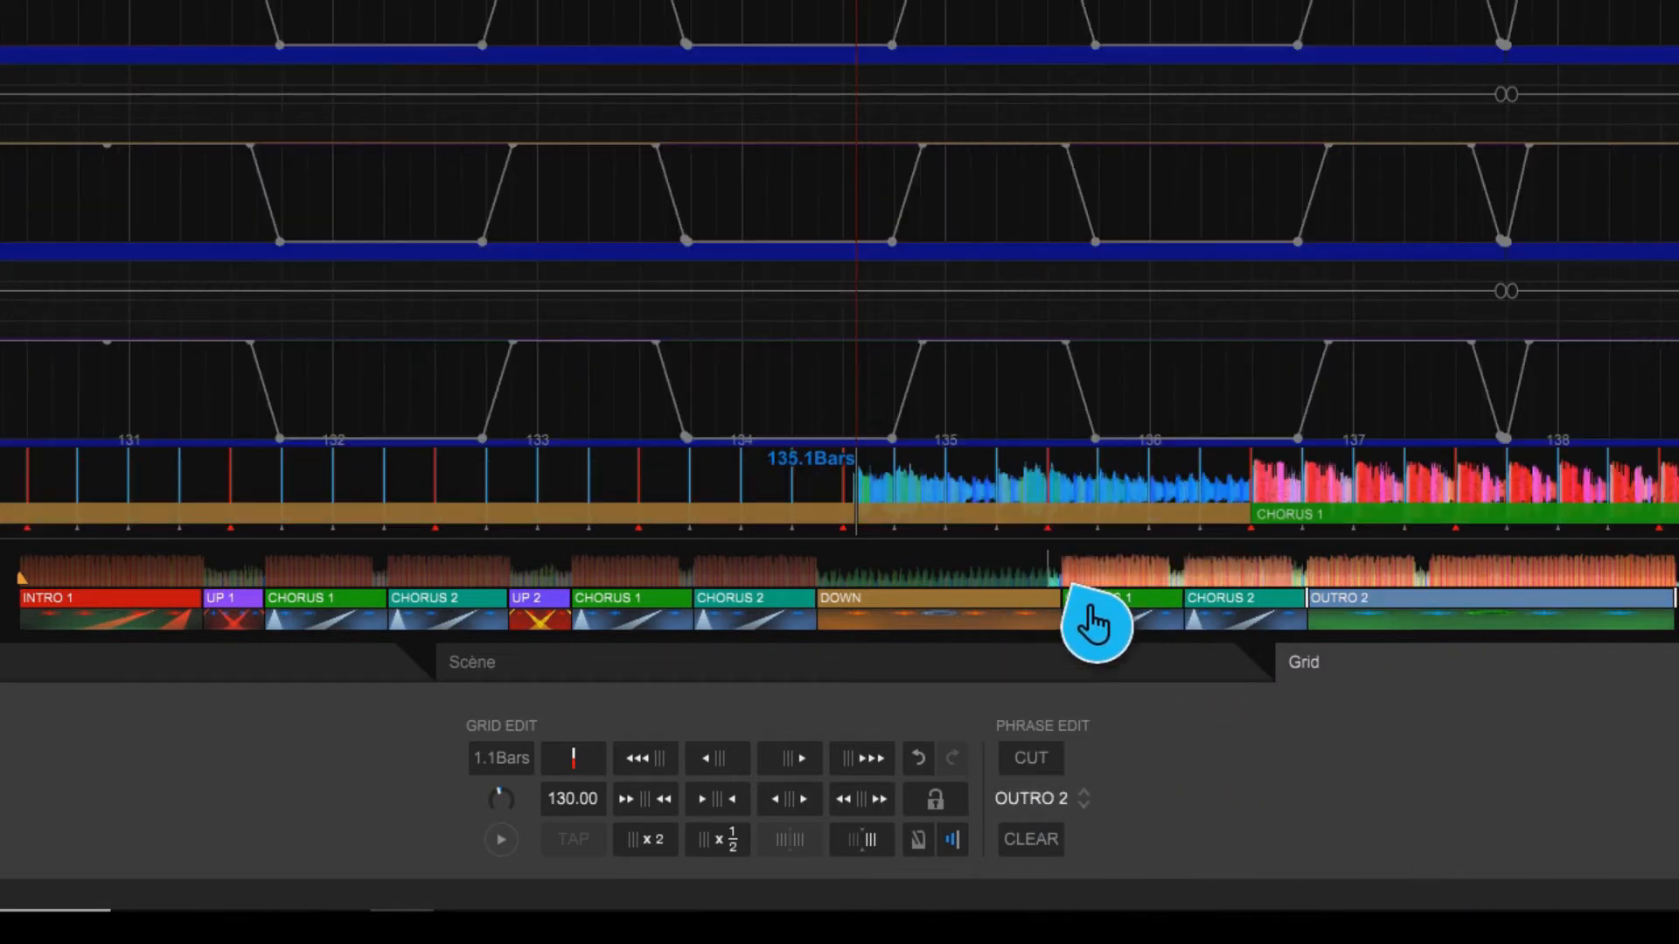
pyautogui.moveTo(1157, 510); pyautogui.dragTo(806, 536)
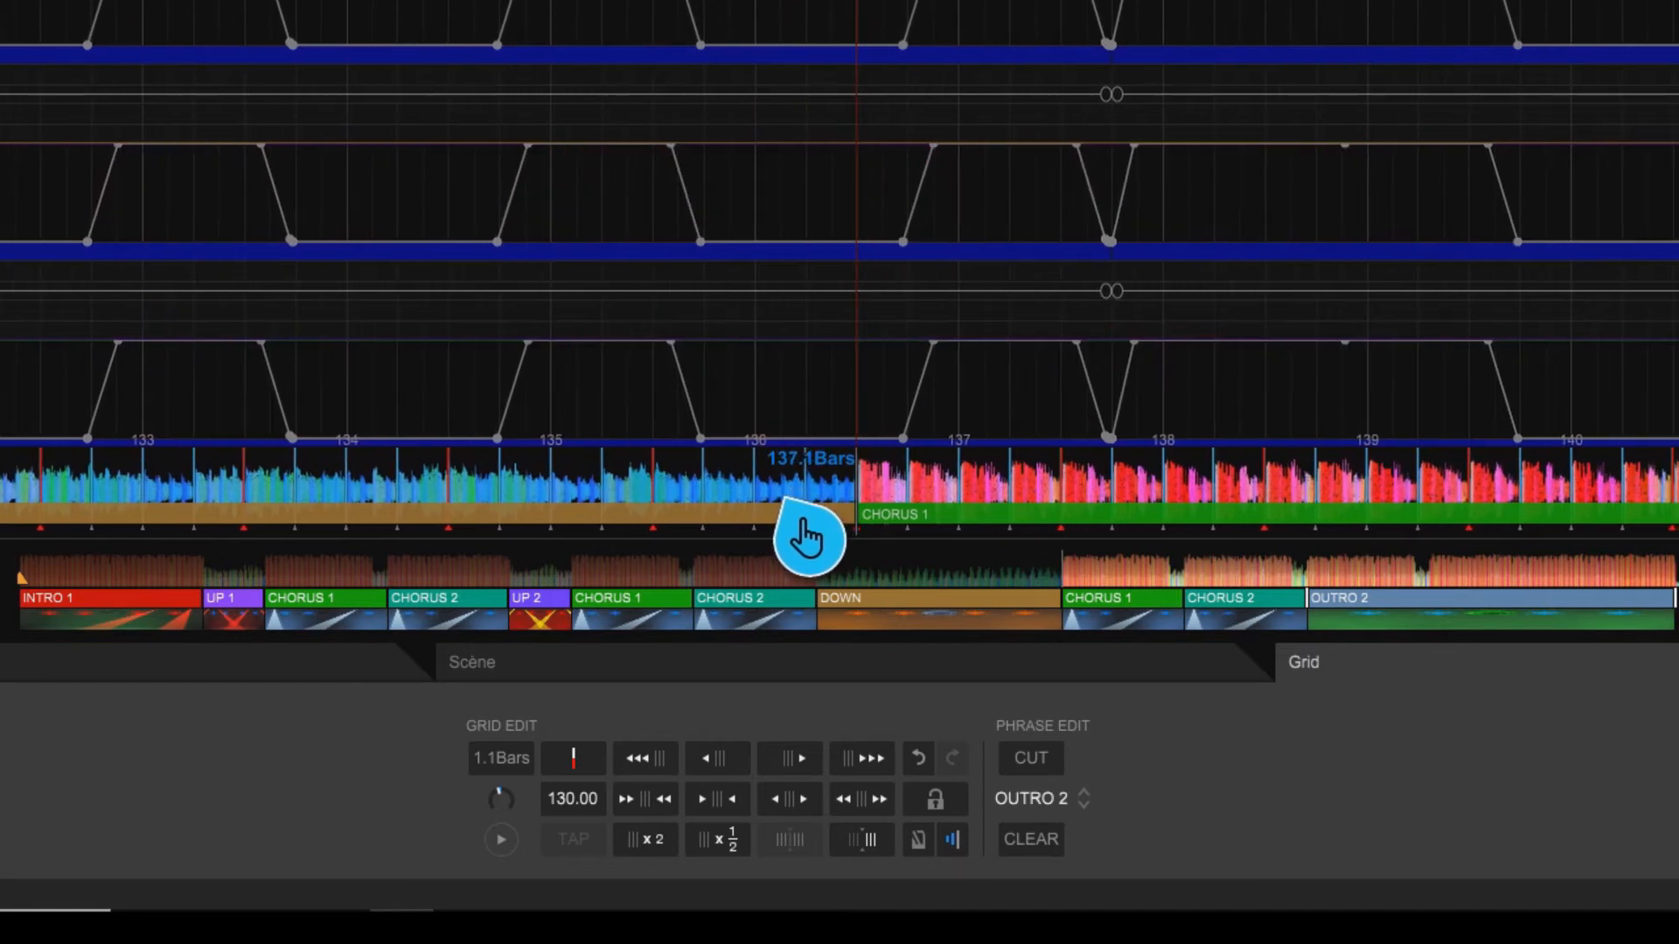
pyautogui.press('b')
pyautogui.press('b')
pyautogui.press('b')
pyautogui.press('b')
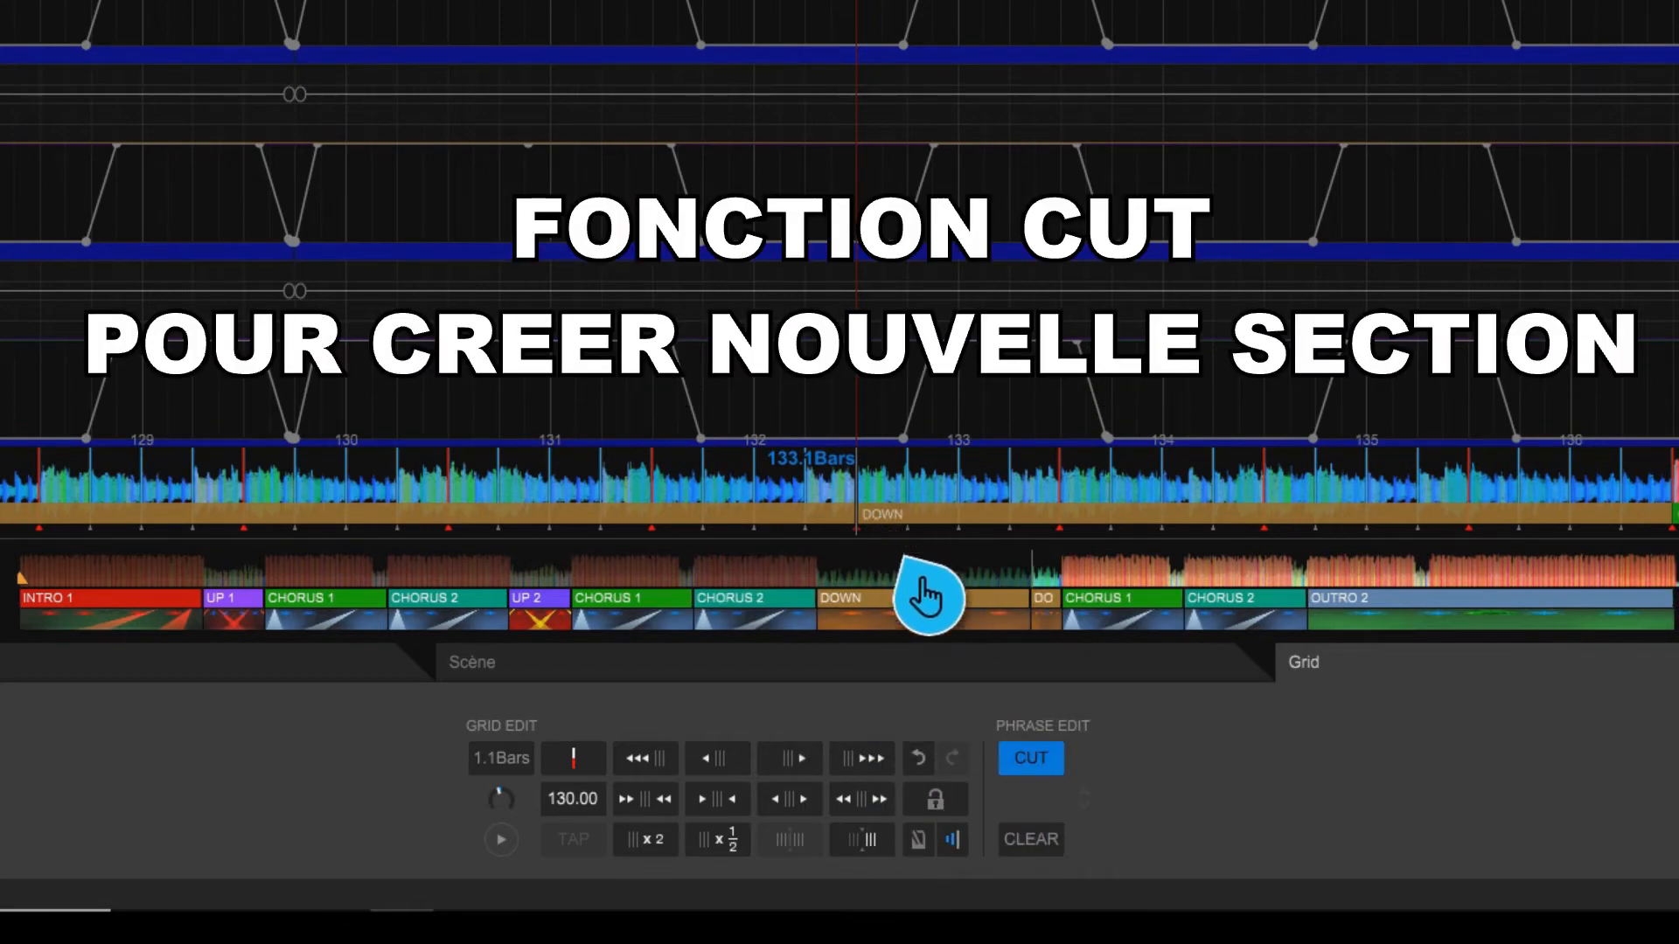
pyautogui.click(1060, 768)
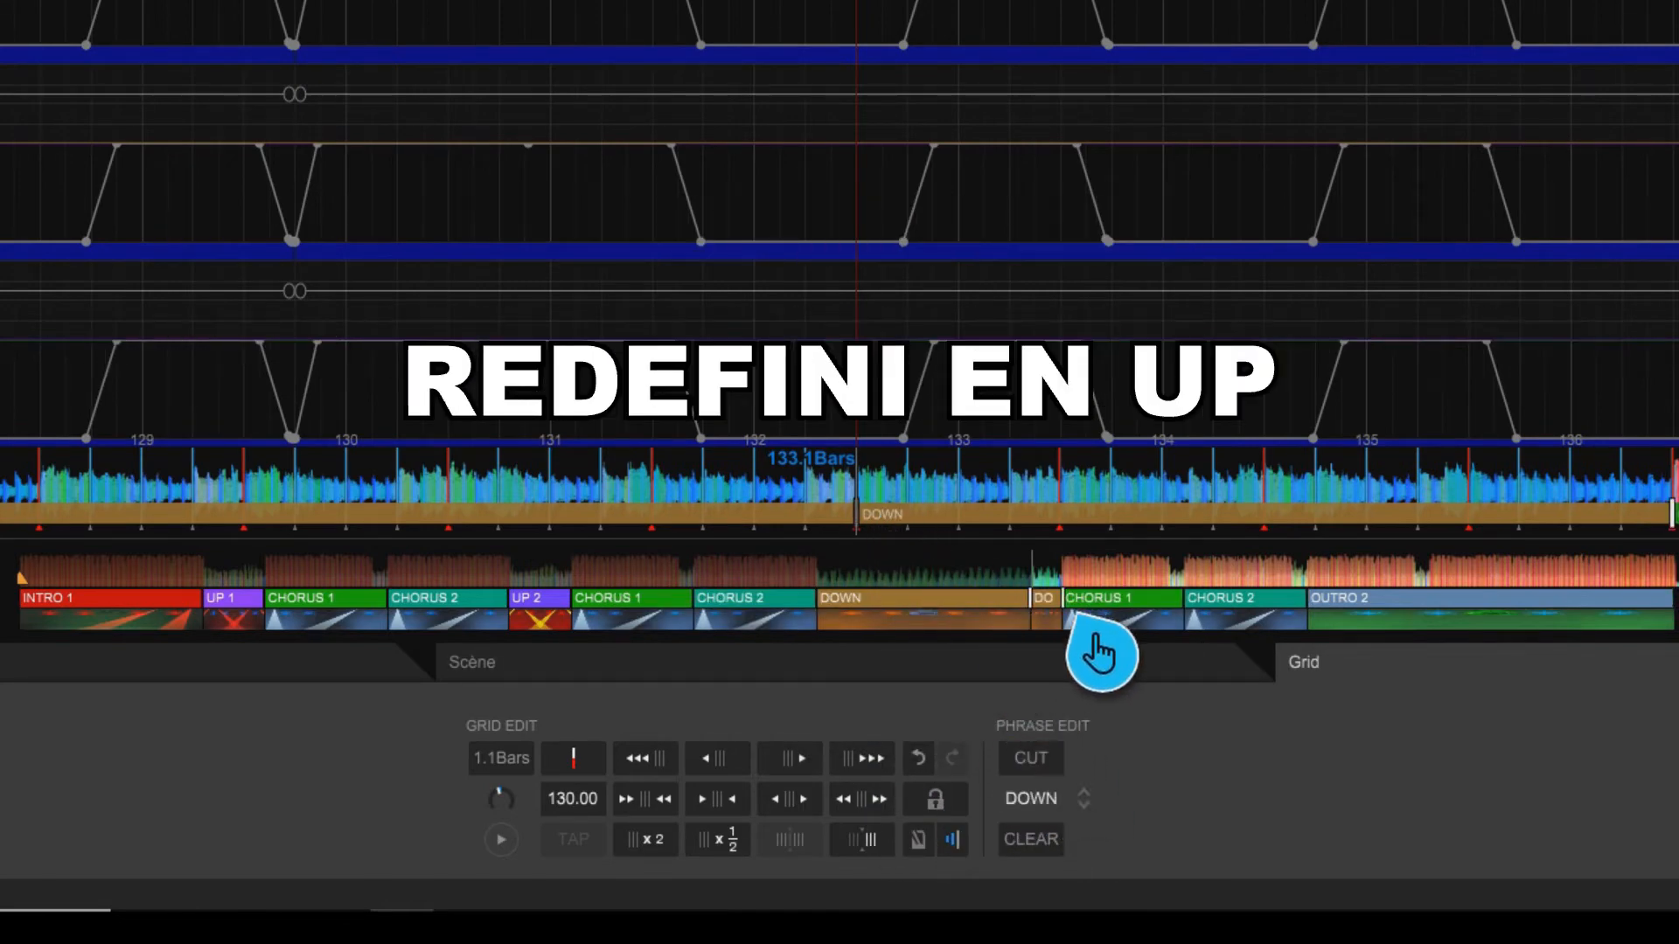
pyautogui.click(1126, 829)
pyautogui.click(1109, 601)
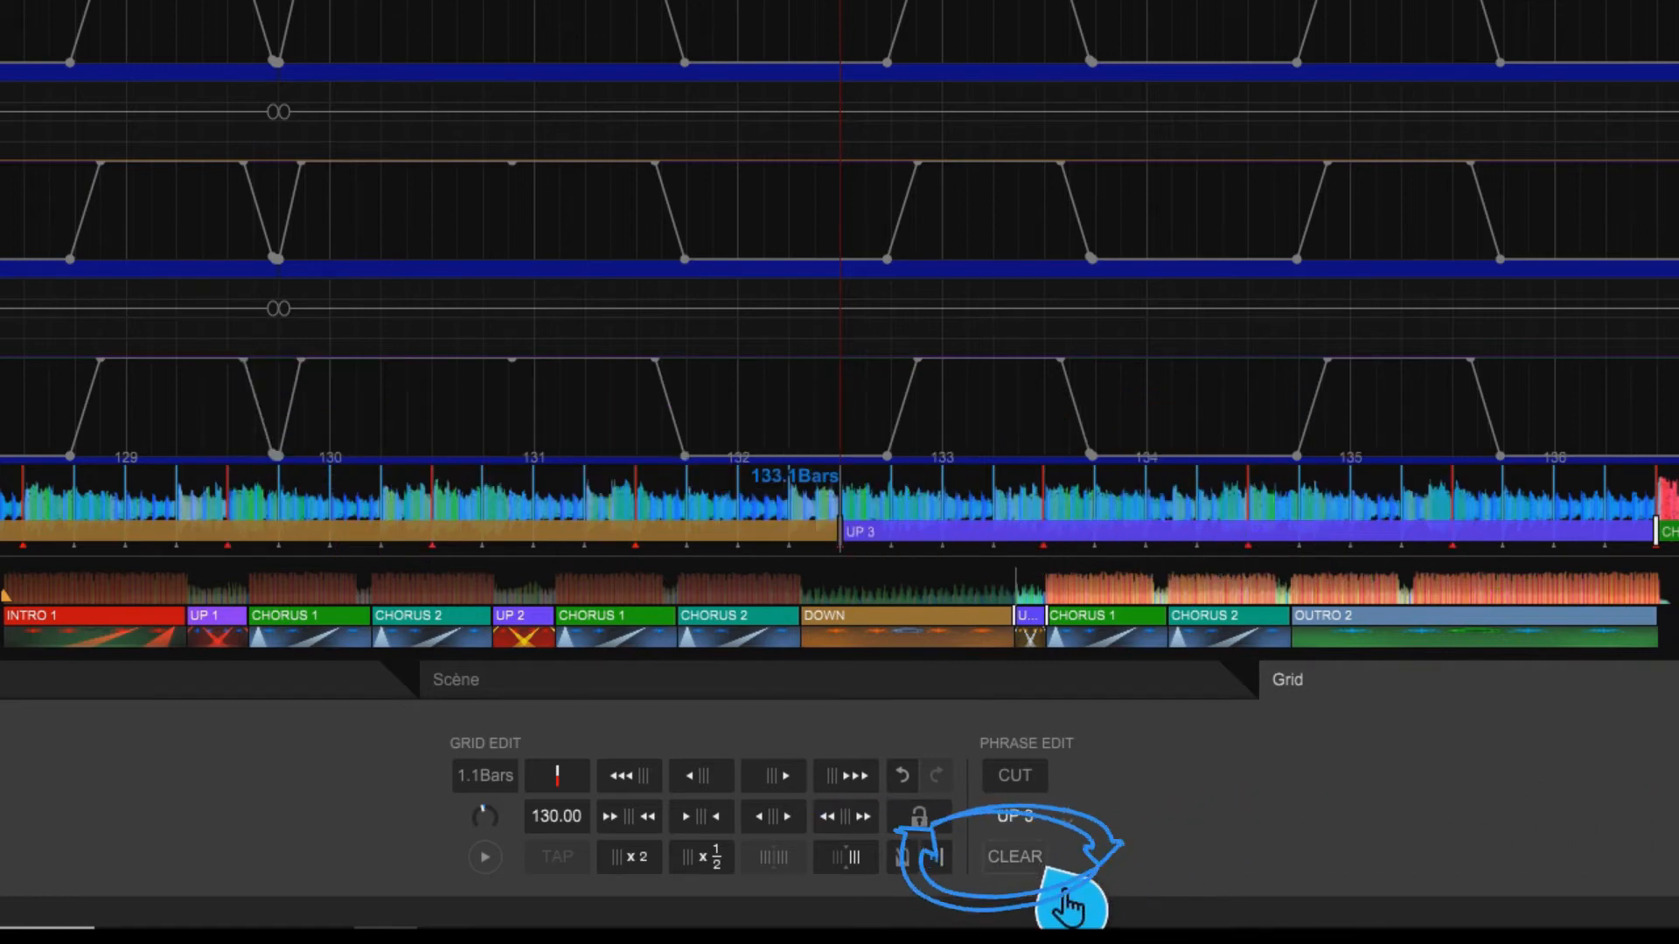
# Clear all phrases and cut the track at every waveform change up to the start of the long quiet passage
pyautogui.click(1015, 856)
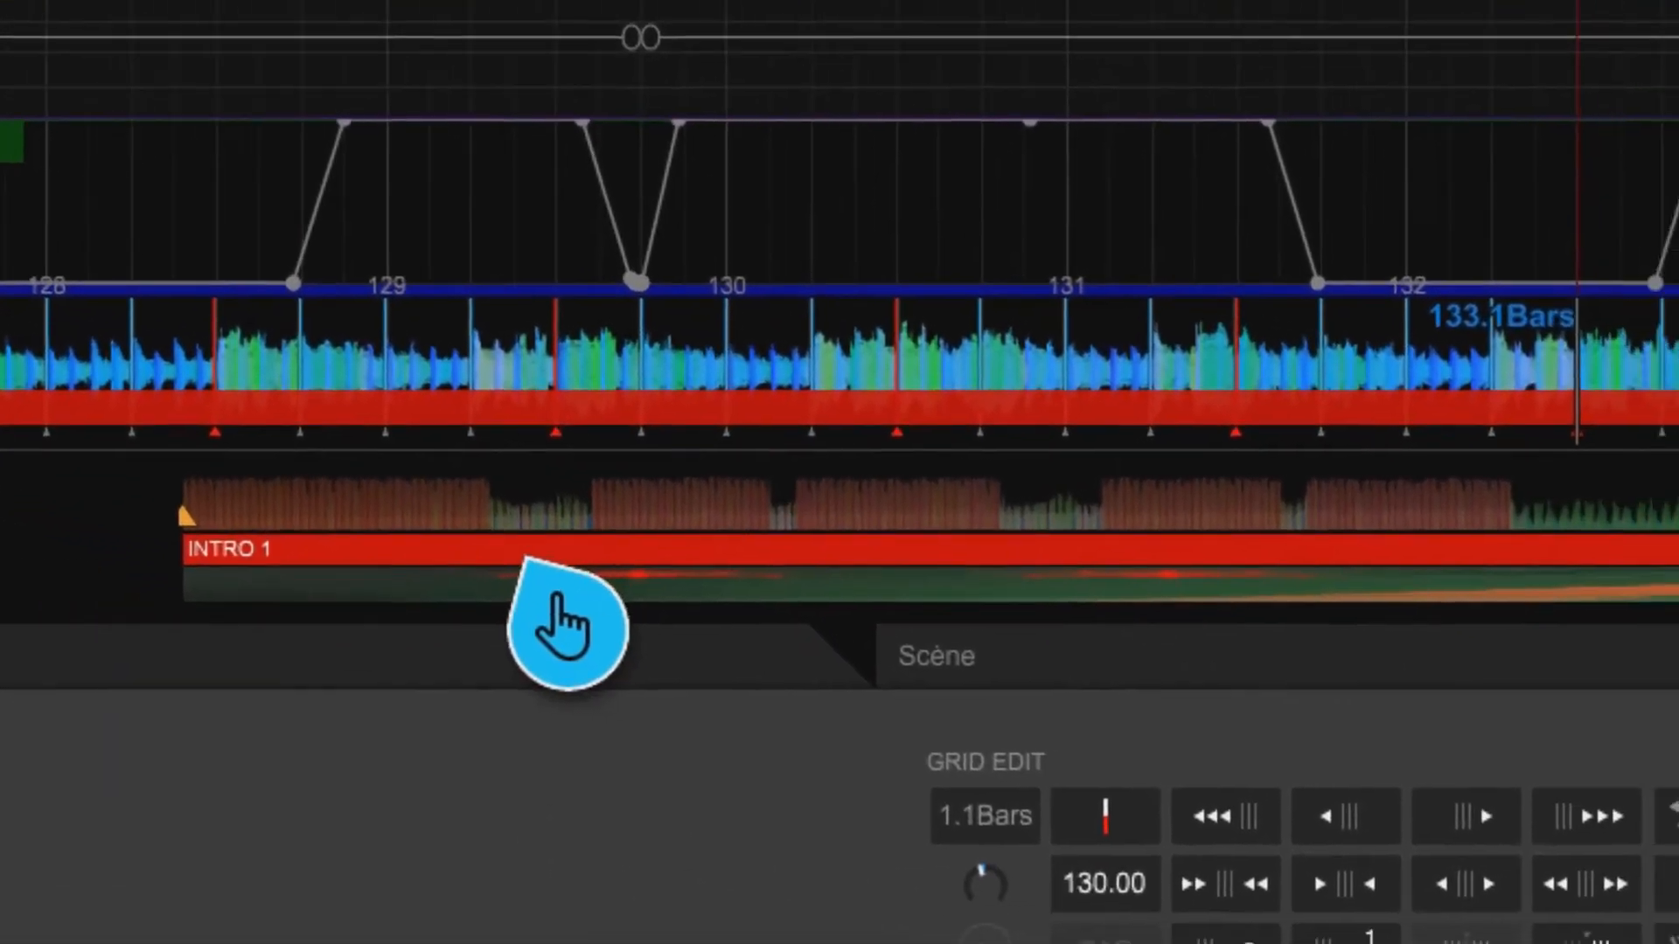
pyautogui.click(187, 617)
pyautogui.click(250, 617)
pyautogui.click(355, 617)
pyautogui.click(430, 516)
pyautogui.click(637, 516)
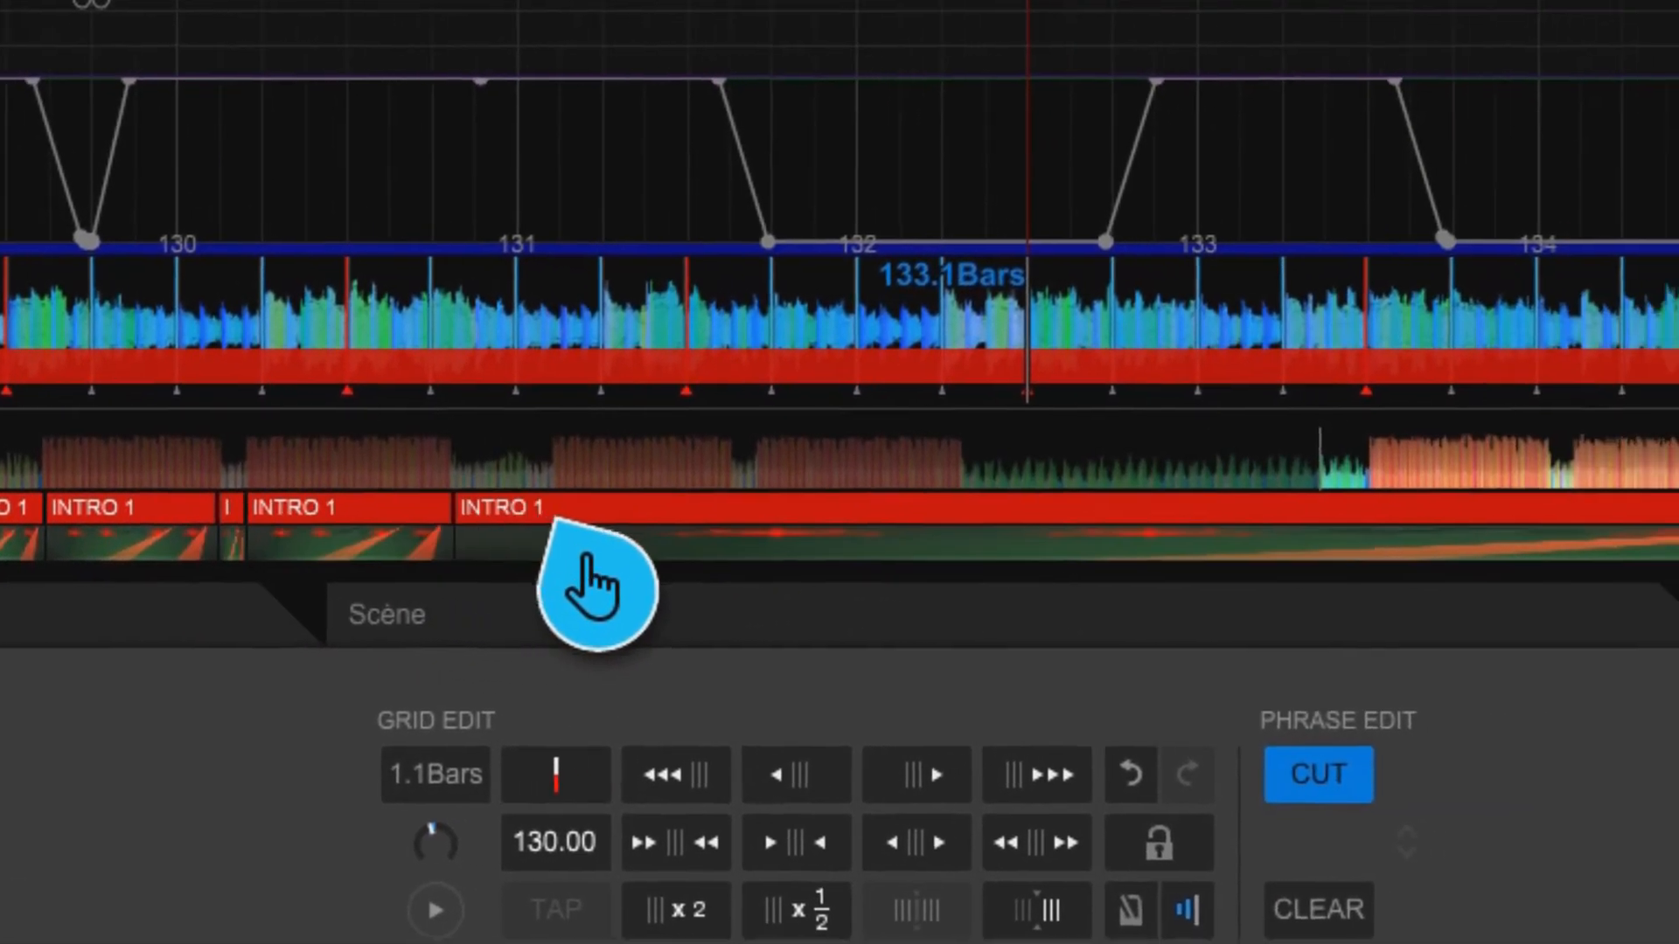
pyautogui.click(738, 516)
pyautogui.click(916, 516)
pyautogui.click(944, 516)
pyautogui.click(1146, 516)
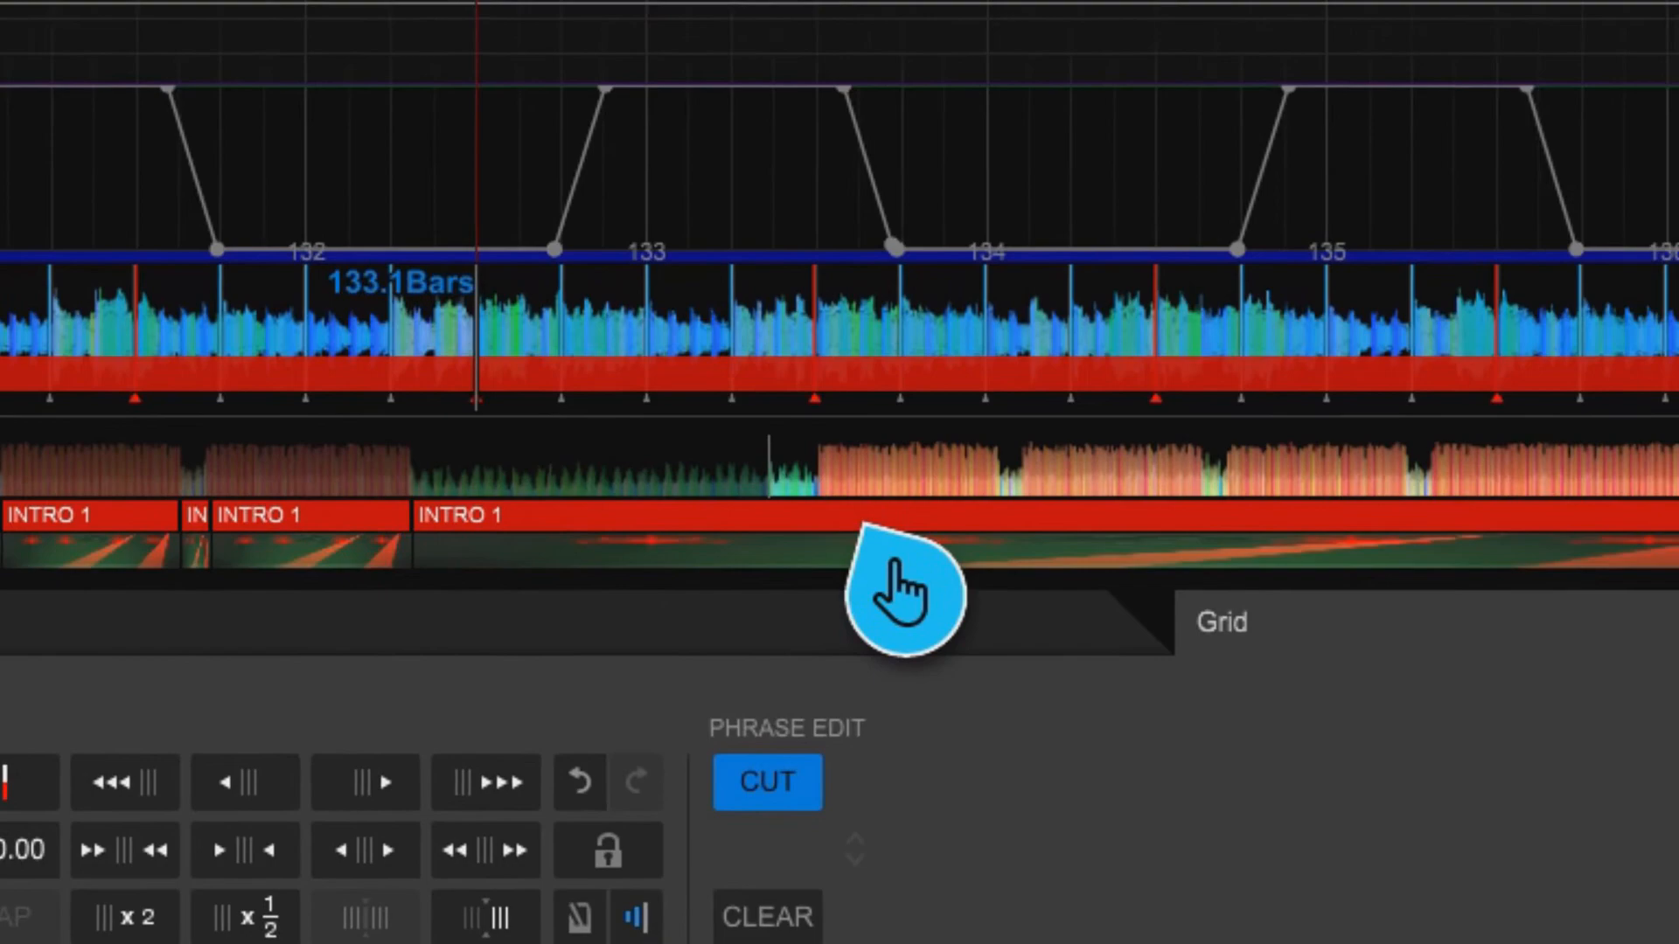
# Cut the rest of the track at each waveform change, starting at the end of the long quiet passage
pyautogui.click(820, 516)
pyautogui.click(998, 516)
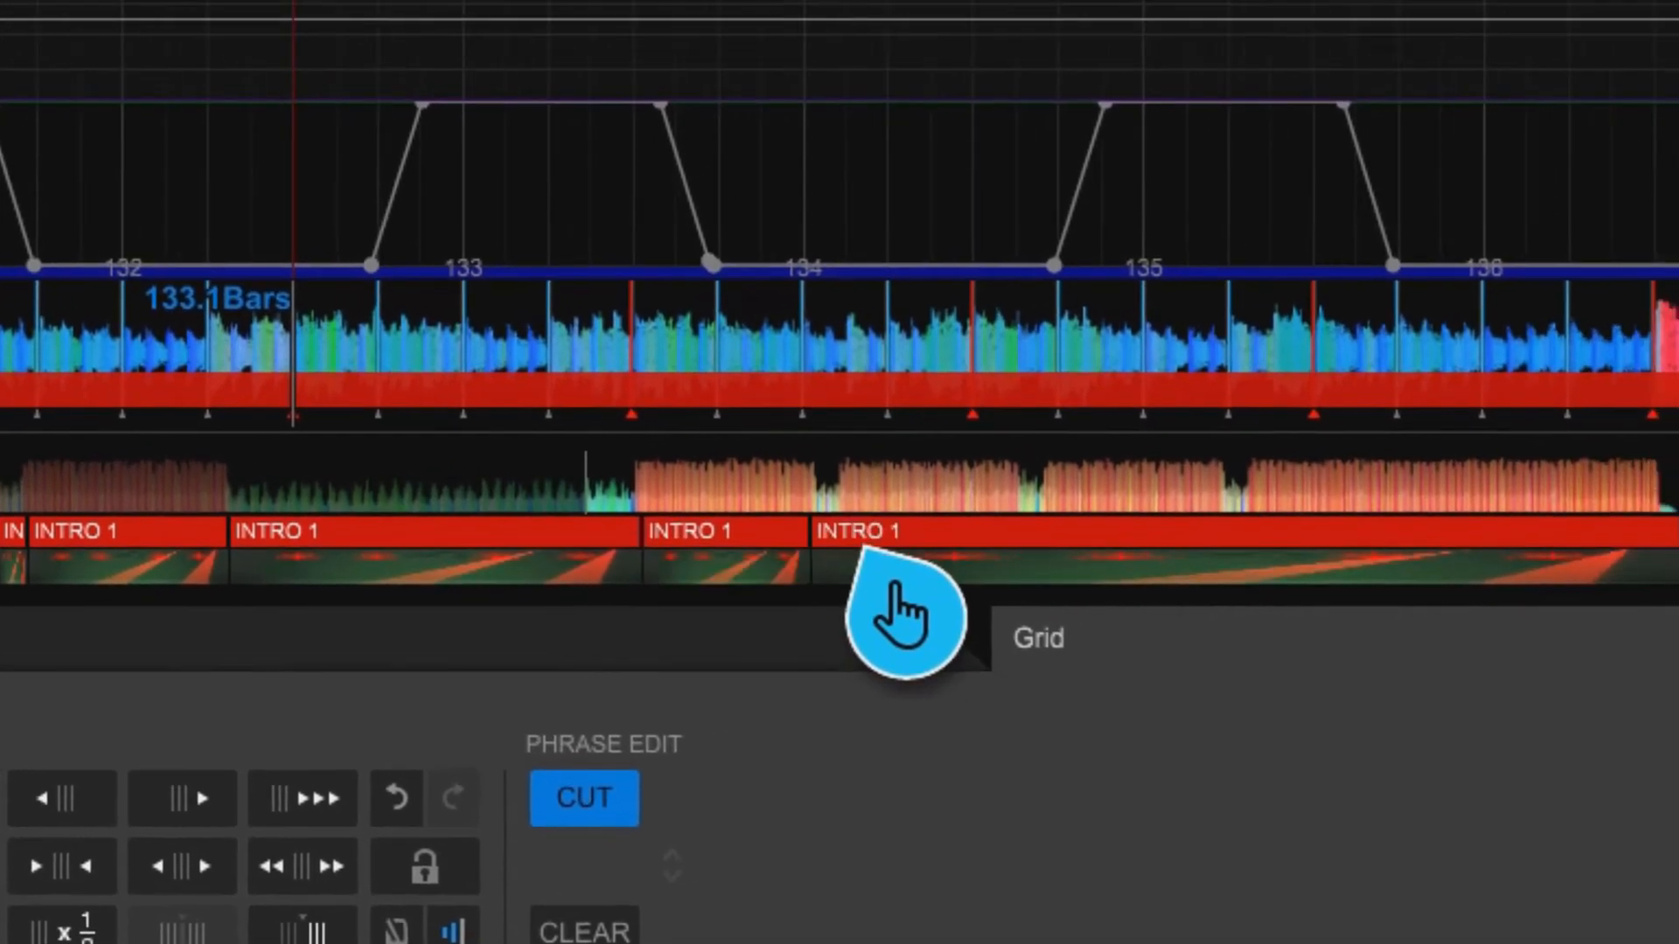
pyautogui.click(1021, 515)
pyautogui.click(1202, 516)
pyautogui.click(1227, 516)
pyautogui.click(768, 782)
# Relabel the second section of the track as UP 1 and the third as CHORUS 1
pyautogui.click(180, 611)
pyautogui.click(854, 850)
pyautogui.click(1233, 470)
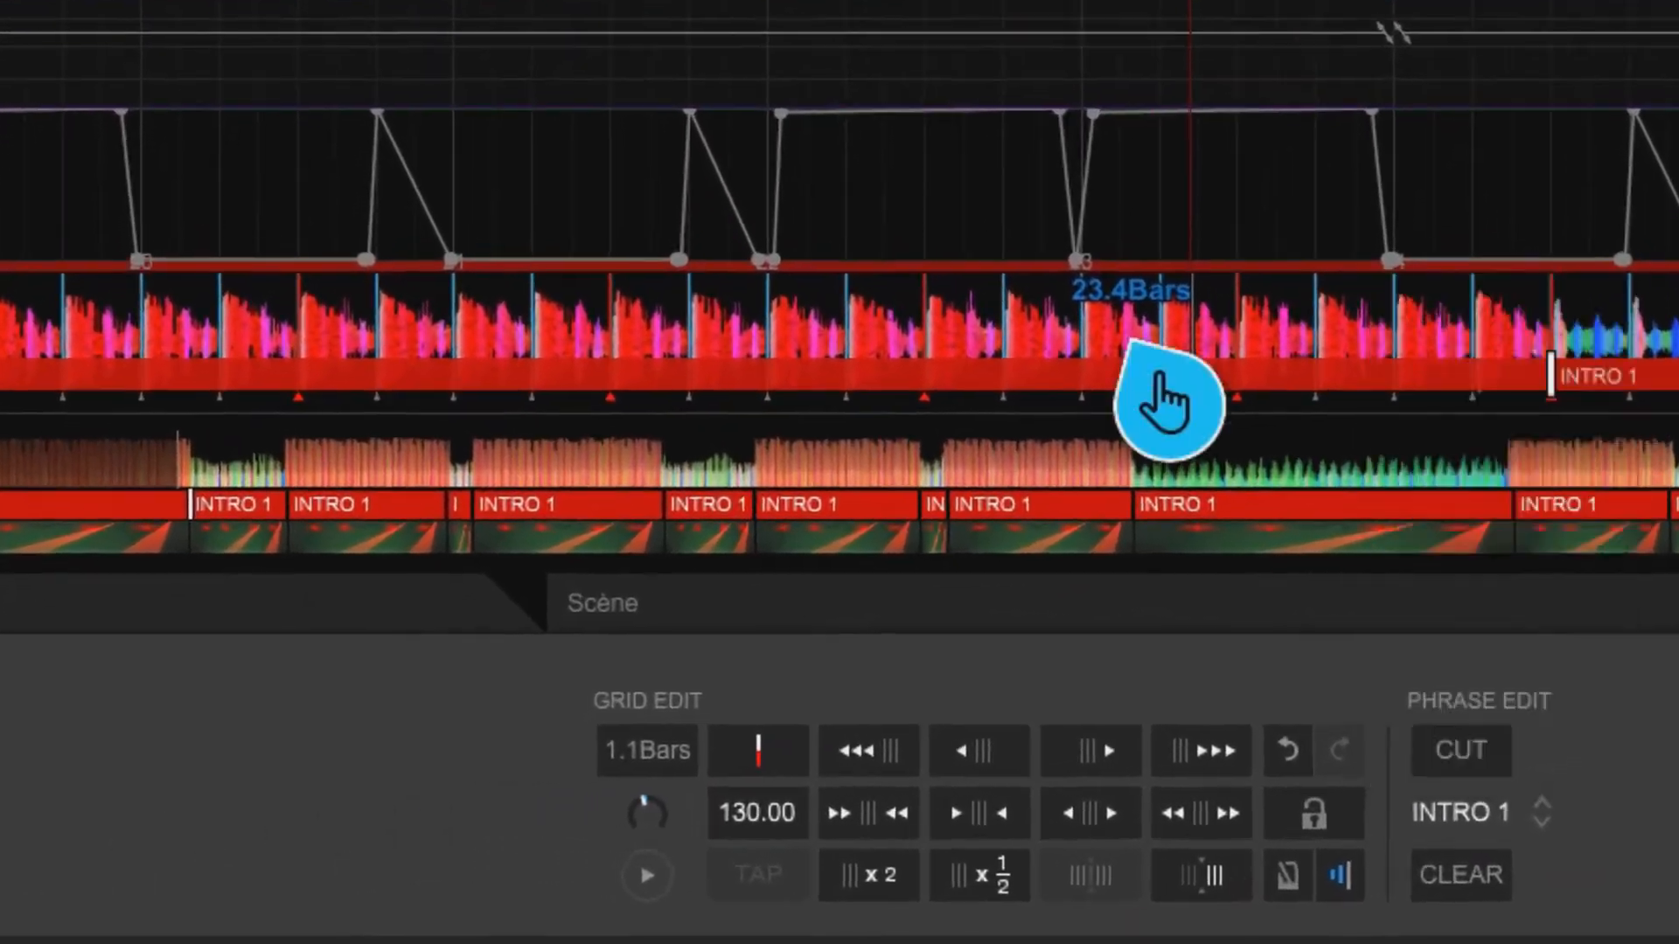
pyautogui.click(260, 525)
pyautogui.click(1196, 452)
pyautogui.click(399, 525)
pyautogui.click(1501, 791)
pyautogui.click(1434, 593)
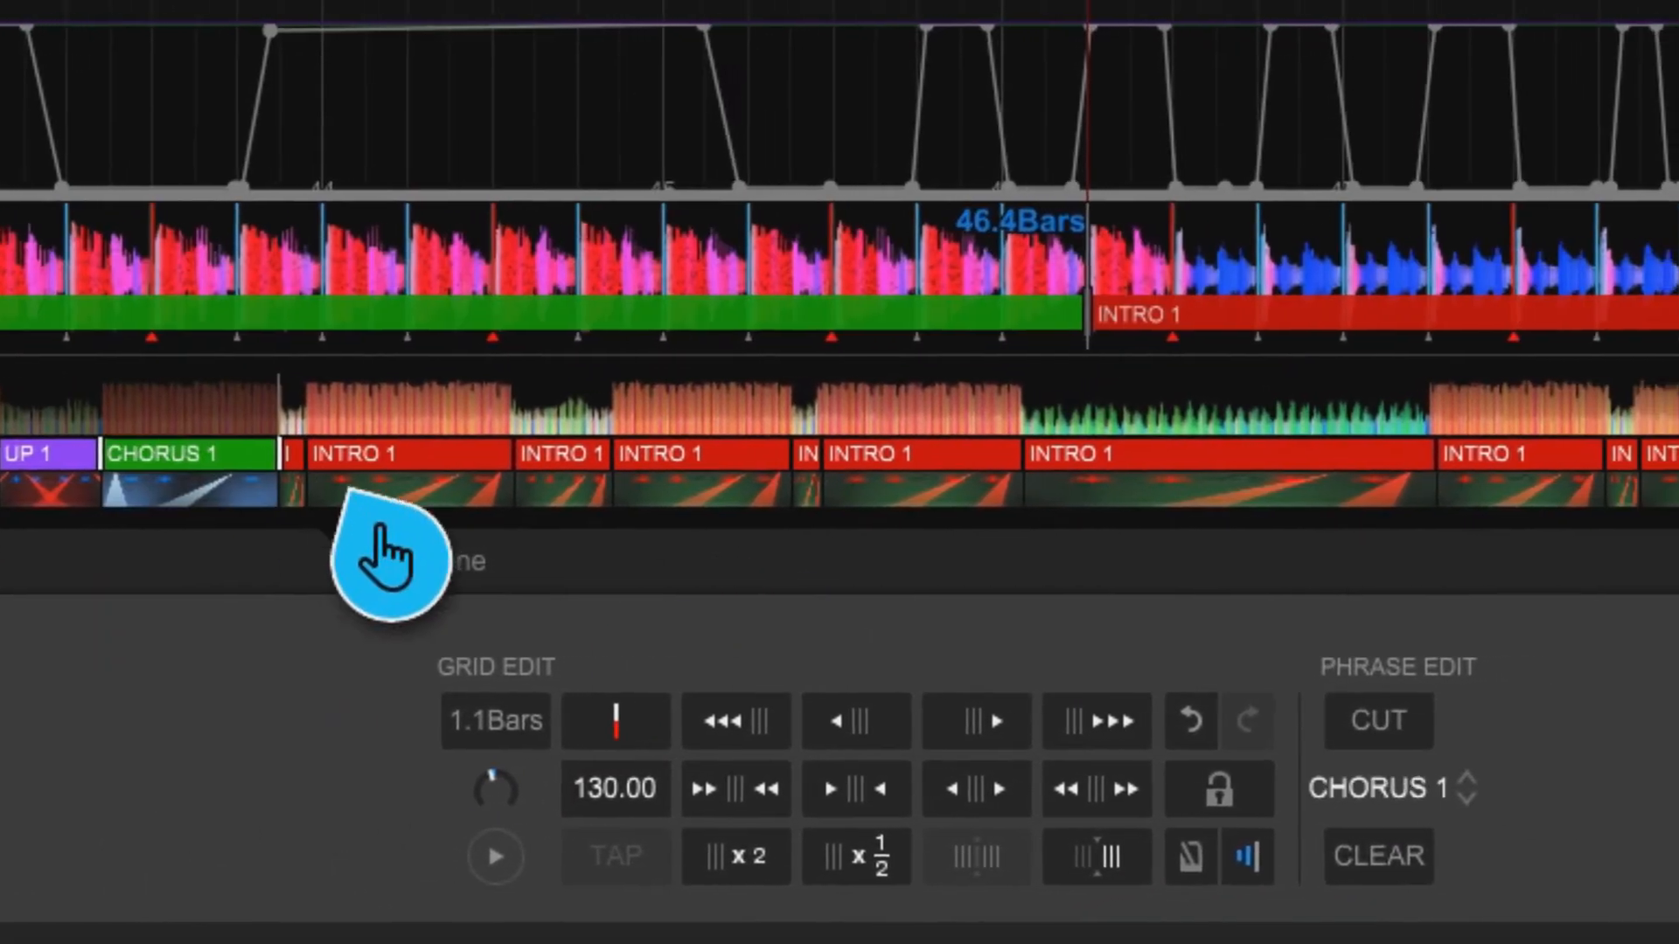
# Align the end of the first CHORUS 1 to the beat, and relabel the next two sections as UP and CHORUS 2
pyautogui.click(326, 456)
pyautogui.moveTo(1123, 317); pyautogui.dragTo(1207, 317)
pyautogui.click(1501, 791)
pyautogui.click(446, 456)
pyautogui.click(1501, 792)
pyautogui.click(610, 457)
# Relabel the quiet section after the first CHORUS 2 as UP 3 and the loud section following it as CHORUS 1
pyautogui.click(433, 415)
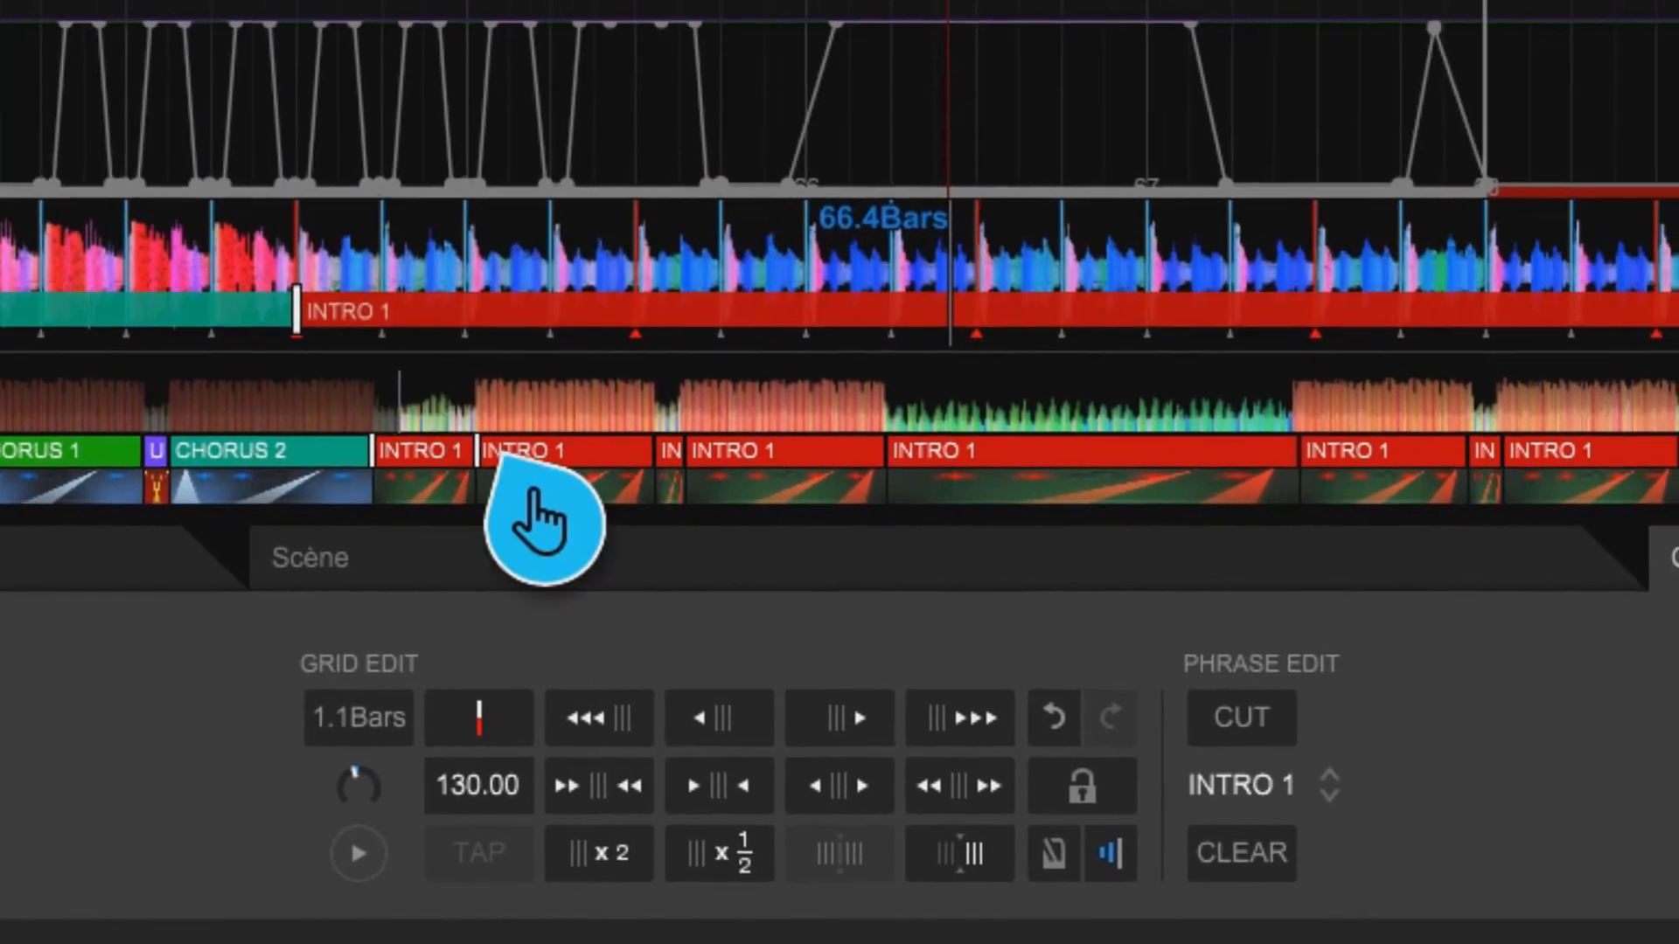
pyautogui.click(496, 416)
pyautogui.click(1285, 788)
pyautogui.click(1279, 533)
pyautogui.click(564, 452)
pyautogui.click(1273, 787)
pyautogui.click(1279, 577)
# Relabel the short section after the second CHORUS 1 as UP and the following section as CHORUS 2
pyautogui.click(568, 448)
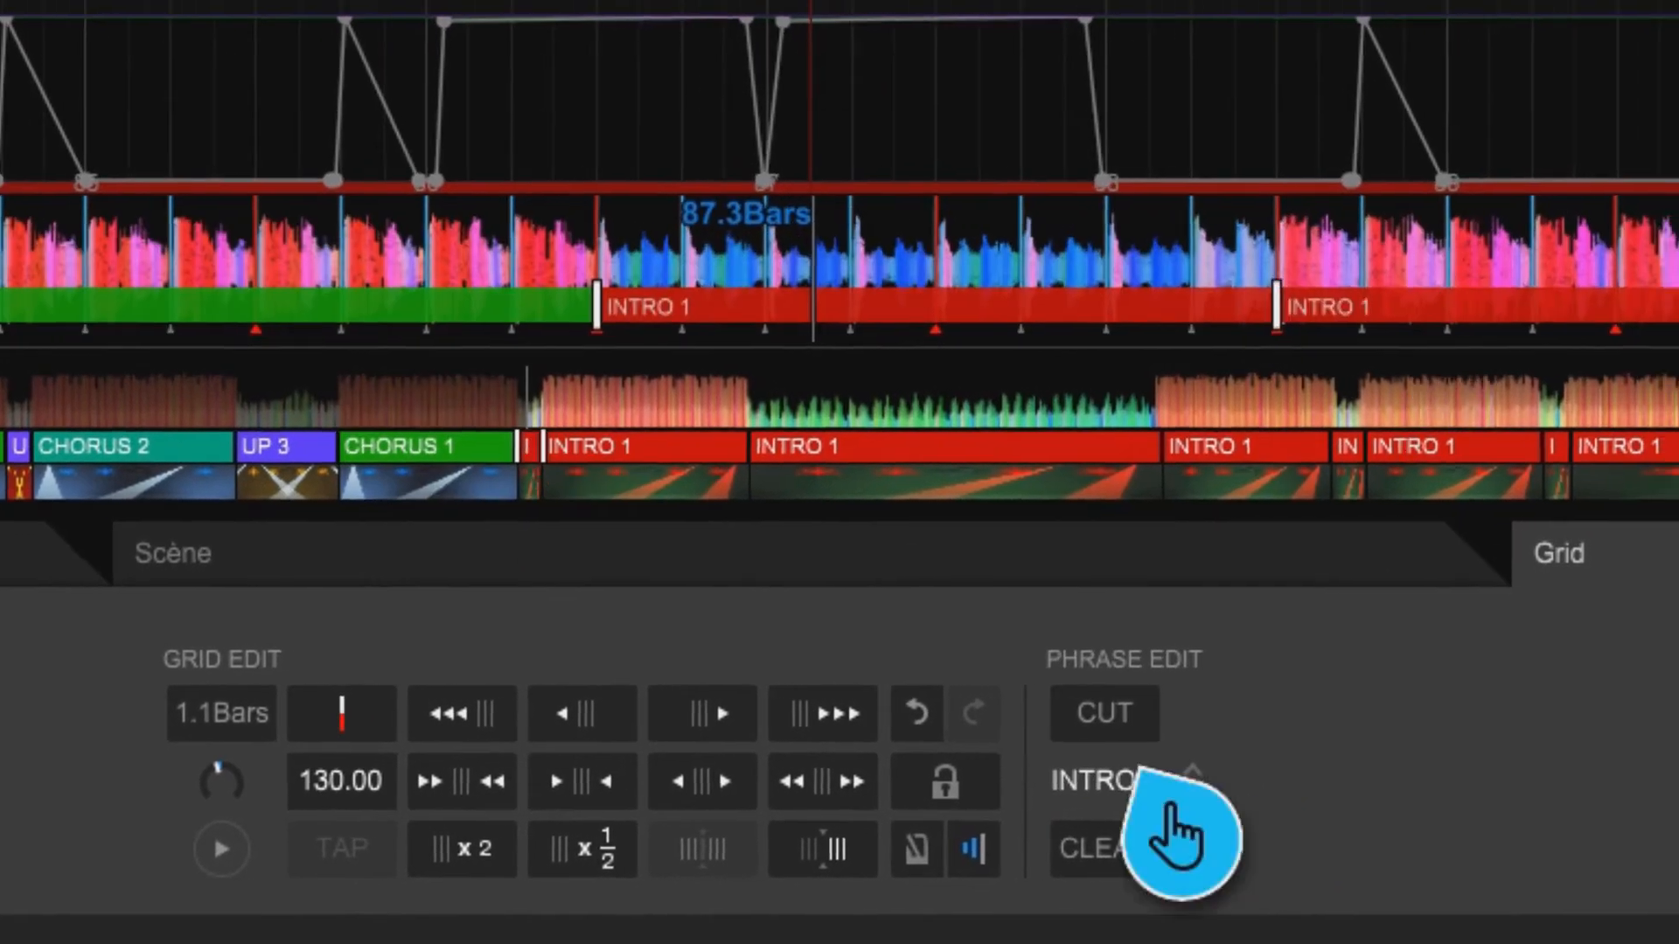
pyautogui.click(1226, 781)
pyautogui.click(1158, 498)
pyautogui.click(625, 447)
pyautogui.click(1226, 781)
pyautogui.click(1159, 612)
# Align the end of the long quiet section to the downbeat where the loud part starts, and relabel it as DOWN
pyautogui.click(783, 415)
pyautogui.click(1187, 416)
pyautogui.moveTo(1167, 306); pyautogui.dragTo(997, 306)
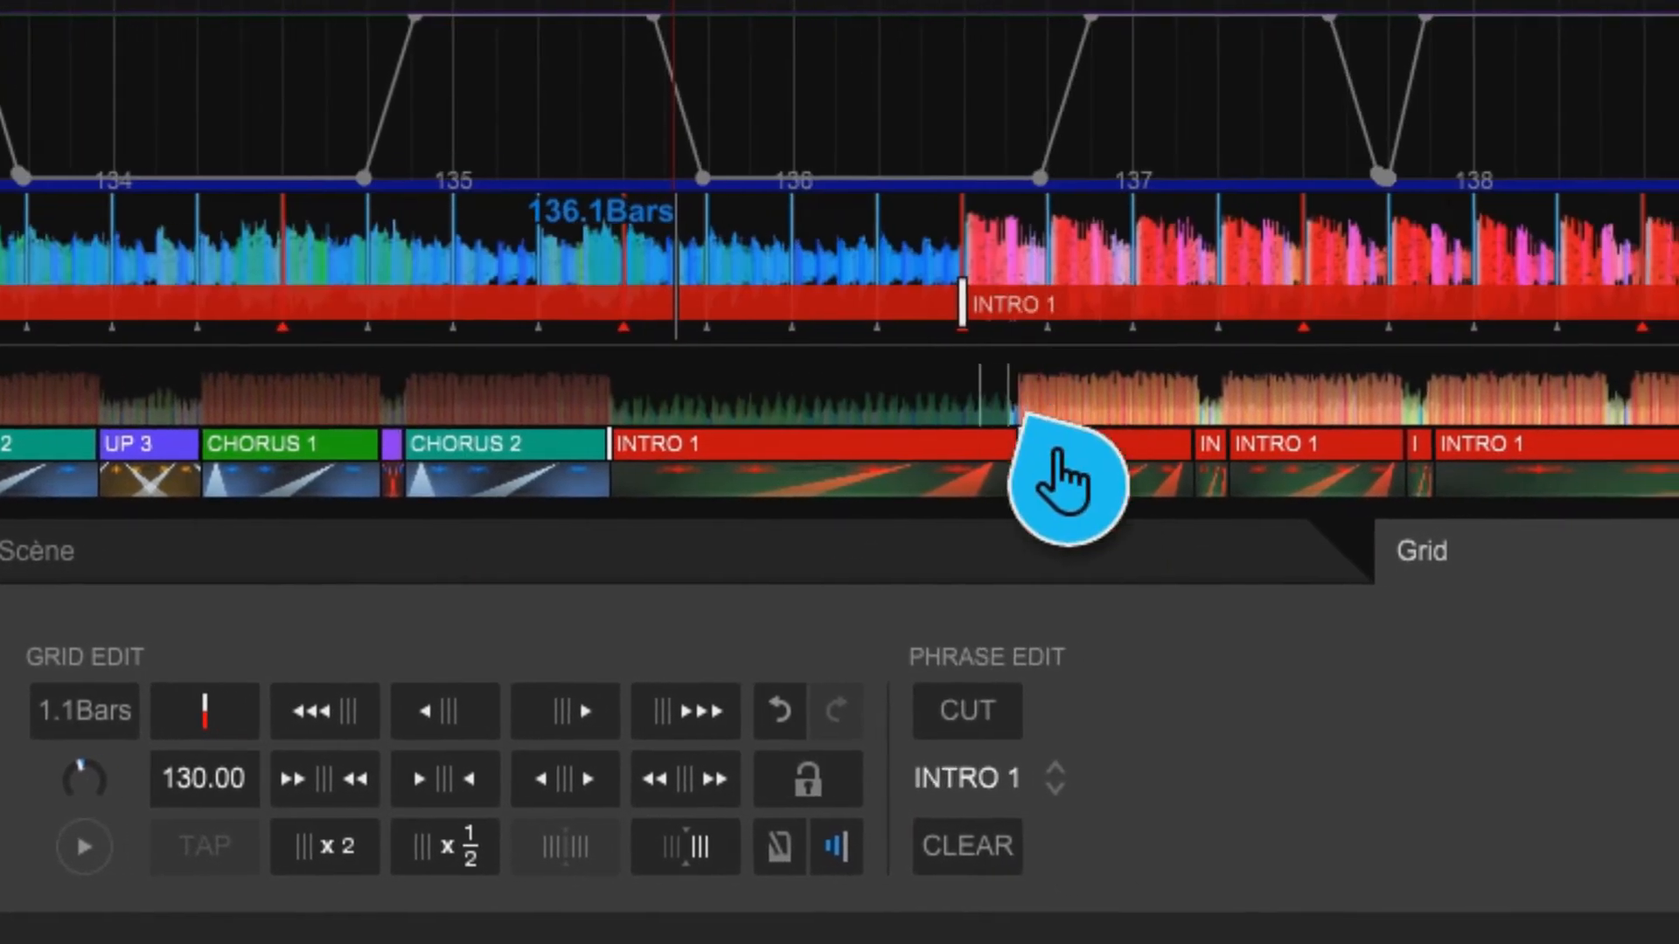
pyautogui.click(1036, 444)
pyautogui.click(1090, 779)
pyautogui.click(1045, 630)
# Align both edges of the first short section after DOWN to the downbeats, and relabel the section before it as CHORUS 2
pyautogui.click(1230, 416)
pyautogui.moveTo(666, 306); pyautogui.dragTo(752, 306)
pyautogui.moveTo(1605, 306); pyautogui.dragTo(1435, 306)
pyautogui.click(1180, 445)
pyautogui.click(956, 778)
pyautogui.click(905, 554)
# Relabel the short section following the CHORUS 2 after DOWN as UP and the next section as CHORUS 1
pyautogui.click(1107, 445)
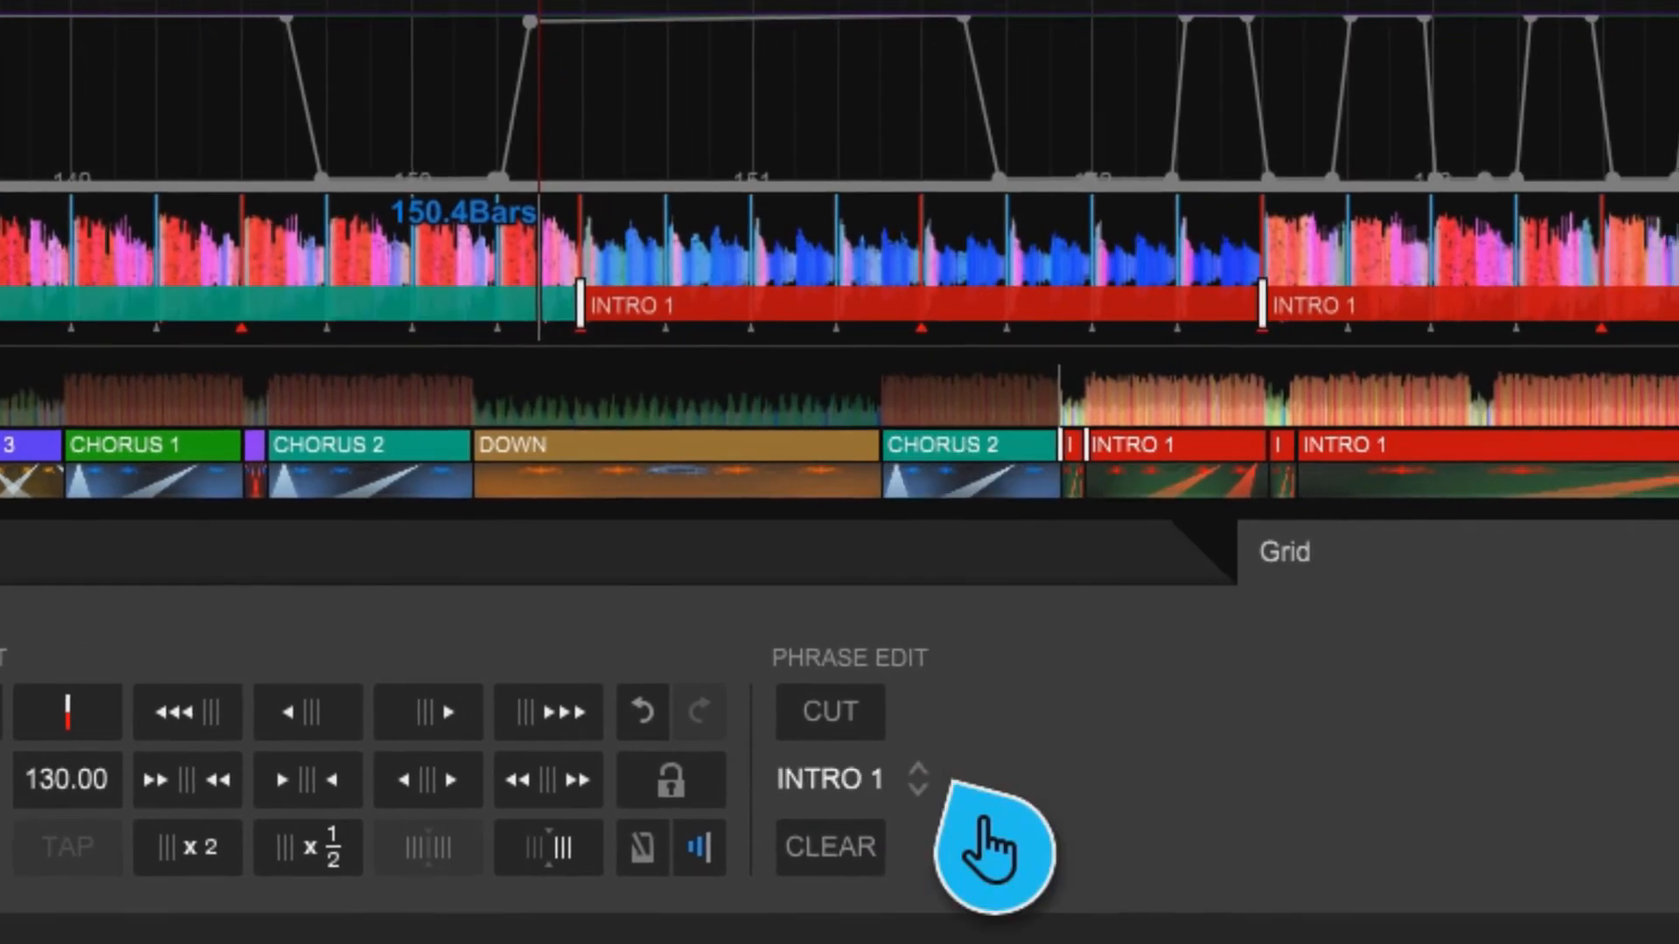
pyautogui.click(957, 779)
pyautogui.click(905, 334)
pyautogui.click(957, 778)
pyautogui.click(905, 498)
# Align both edges of the last short section to the downbeats, and relabel the remaining sections to the end of the track
pyautogui.click(1310, 416)
pyautogui.moveTo(1021, 307); pyautogui.dragTo(851, 306)
pyautogui.moveTo(256, 306); pyautogui.dragTo(171, 307)
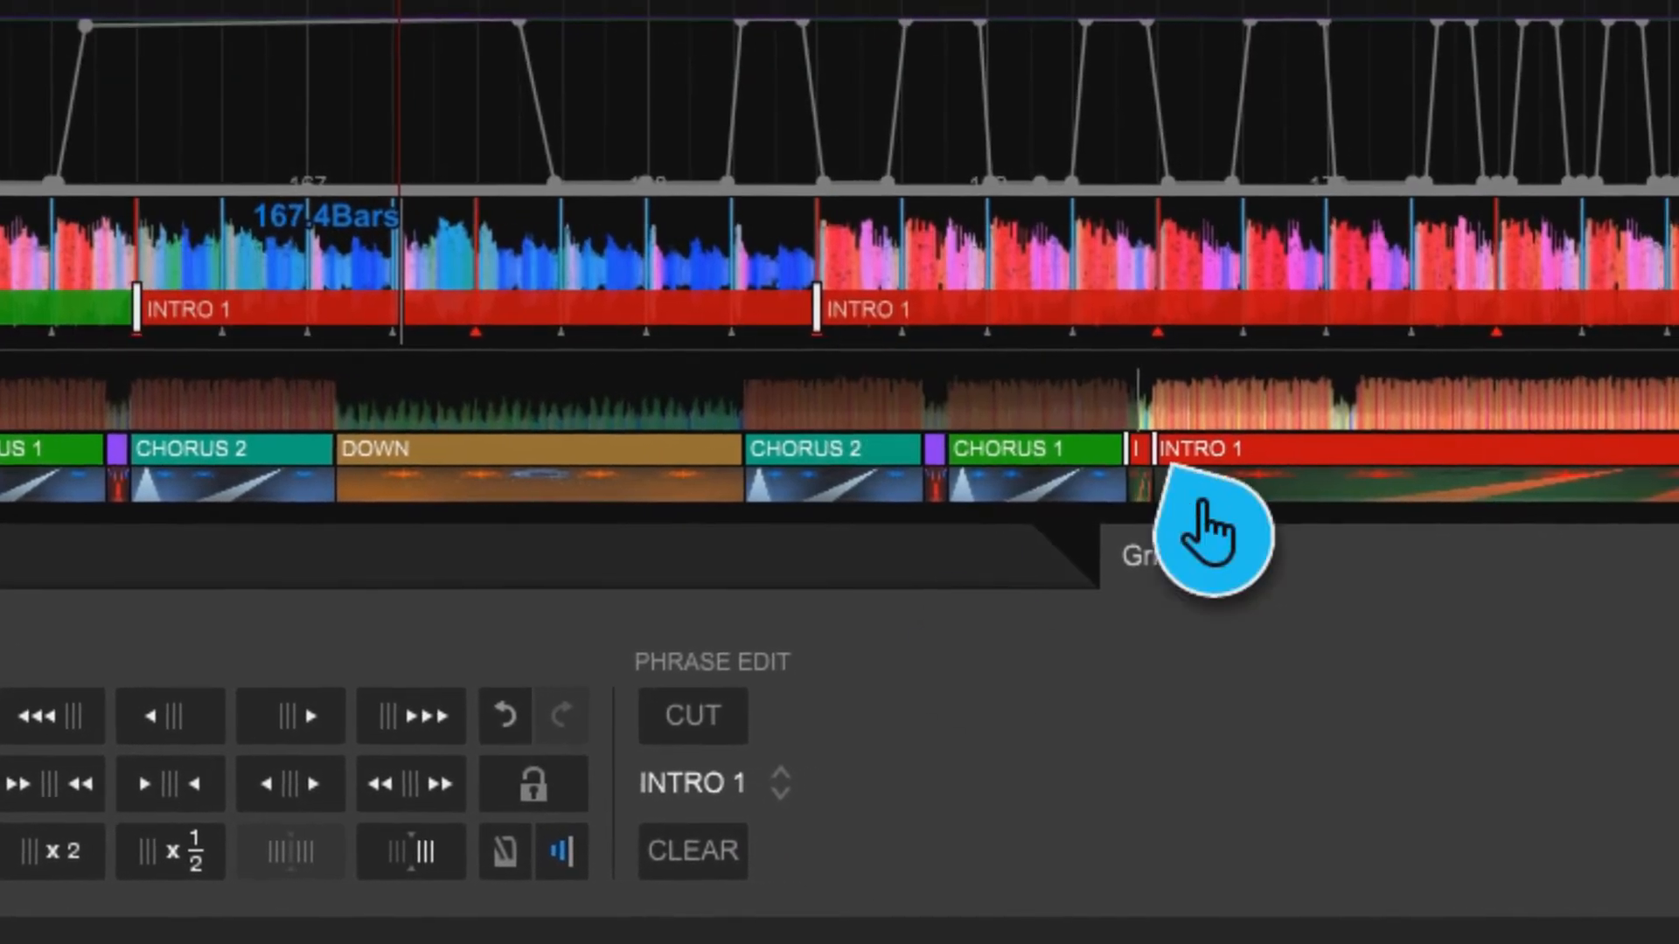
pyautogui.click(814, 781)
pyautogui.click(831, 394)
pyautogui.click(814, 780)
pyautogui.click(835, 450)
pyautogui.click(814, 781)
pyautogui.click(853, 669)
# Load Sara Landry - Eternity from the Techno folder into the Macro Editor and open its grid and phrase editing
pyautogui.click(568, 834)
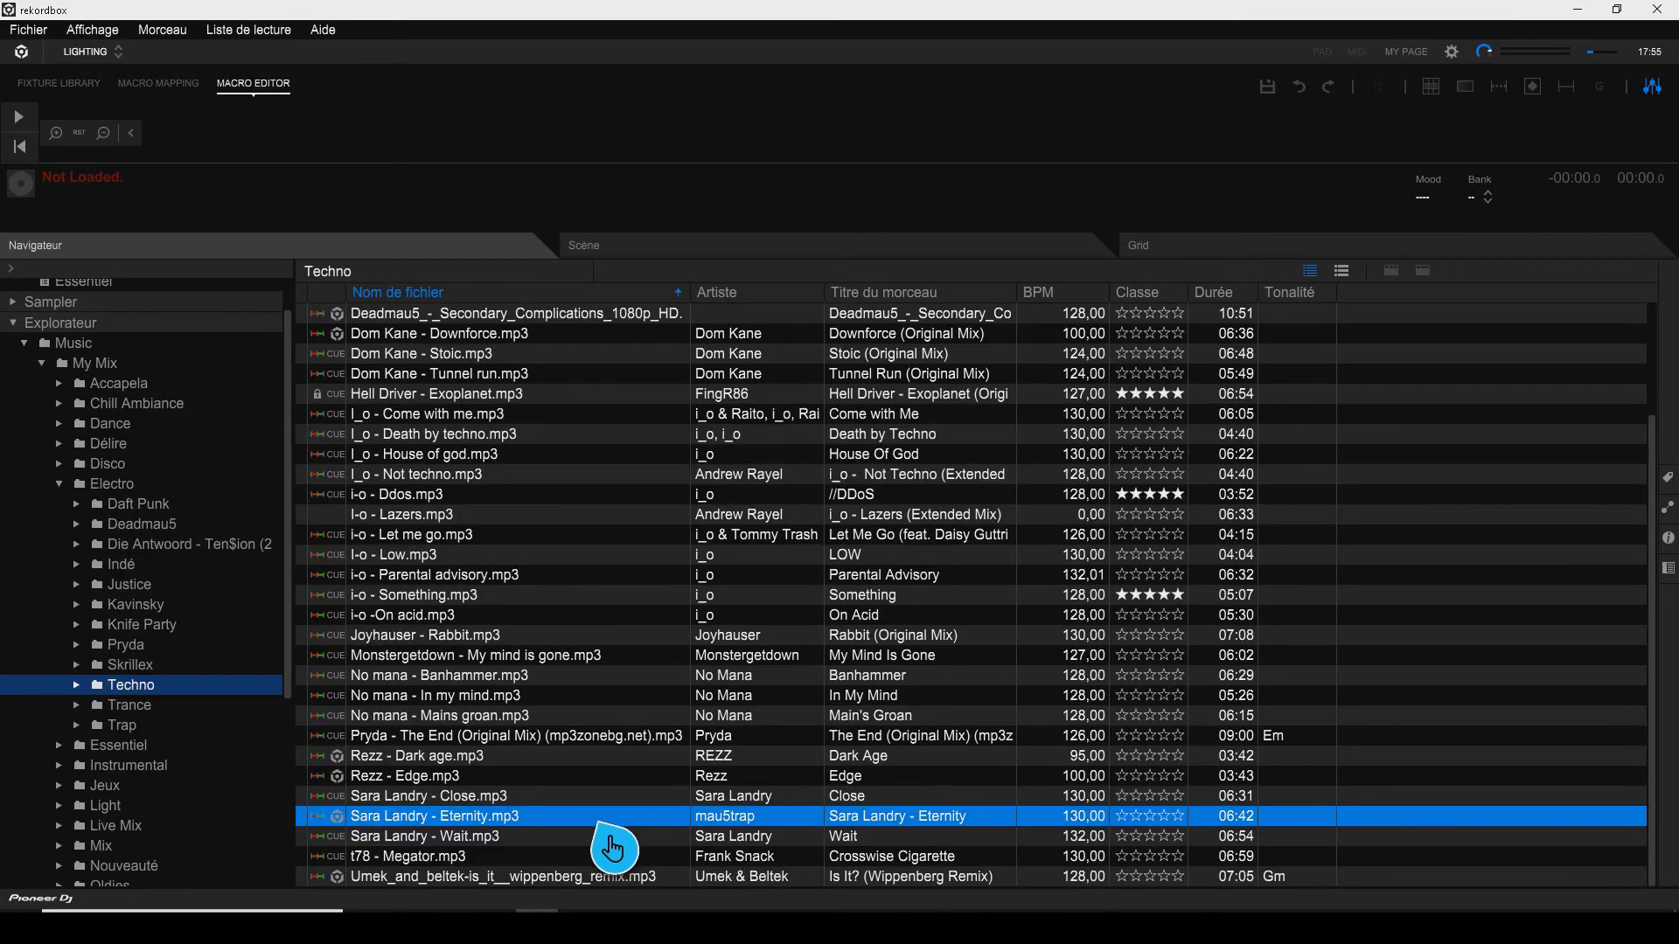
pyautogui.moveTo(586, 504); pyautogui.dragTo(588, 232)
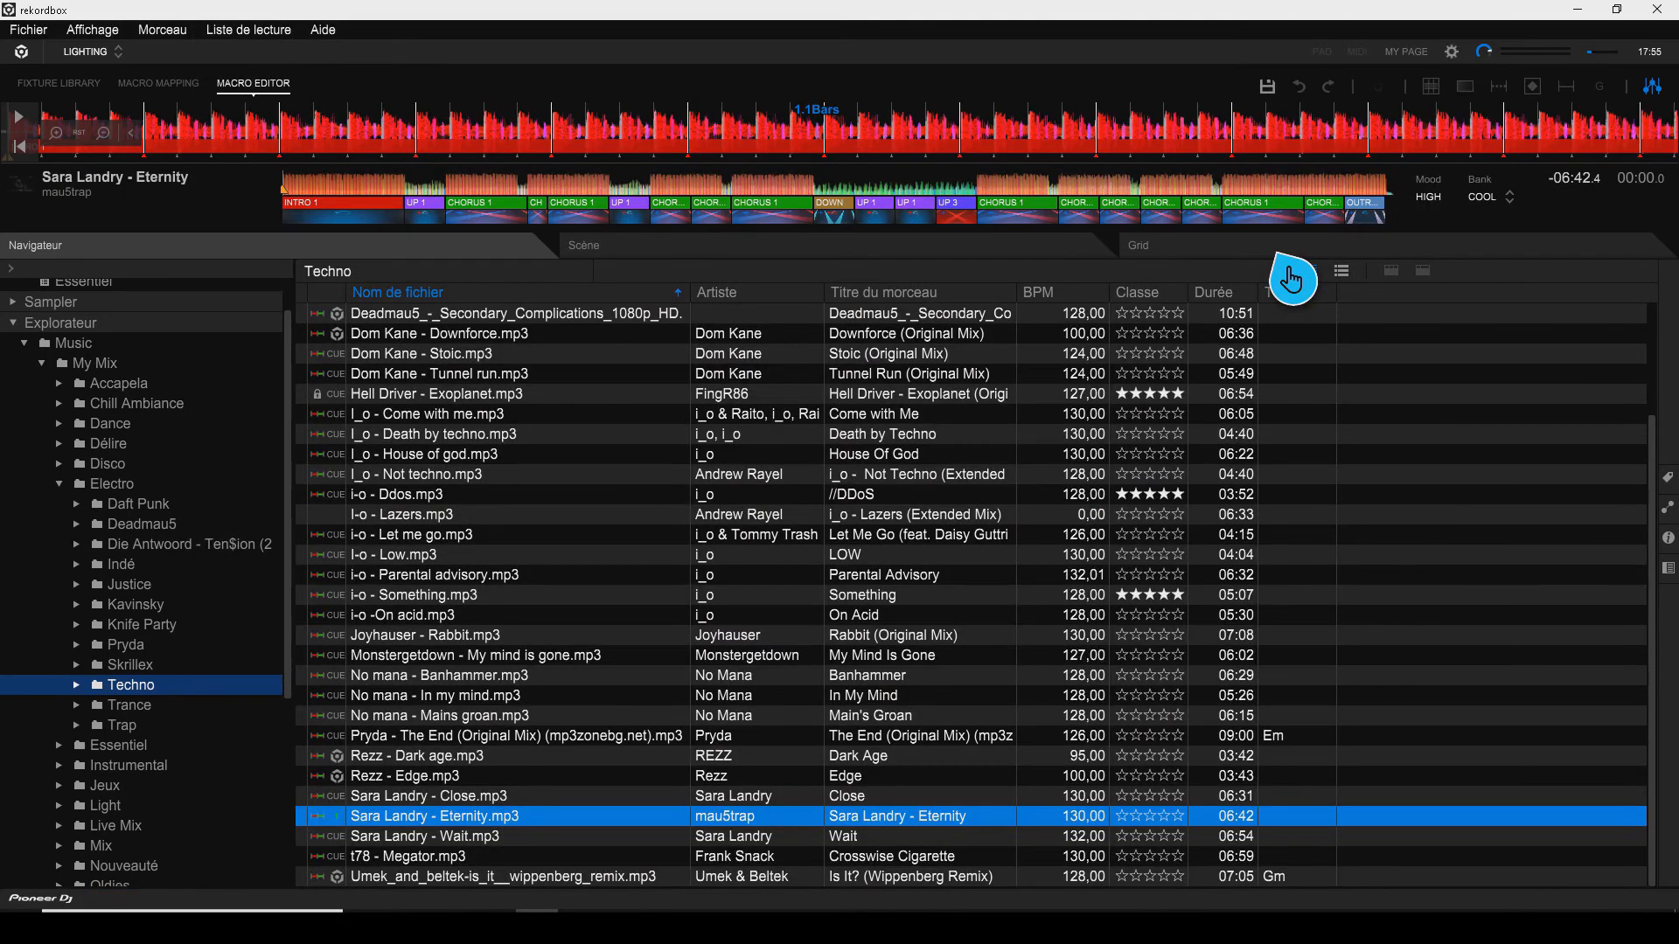
pyautogui.click(1291, 280)
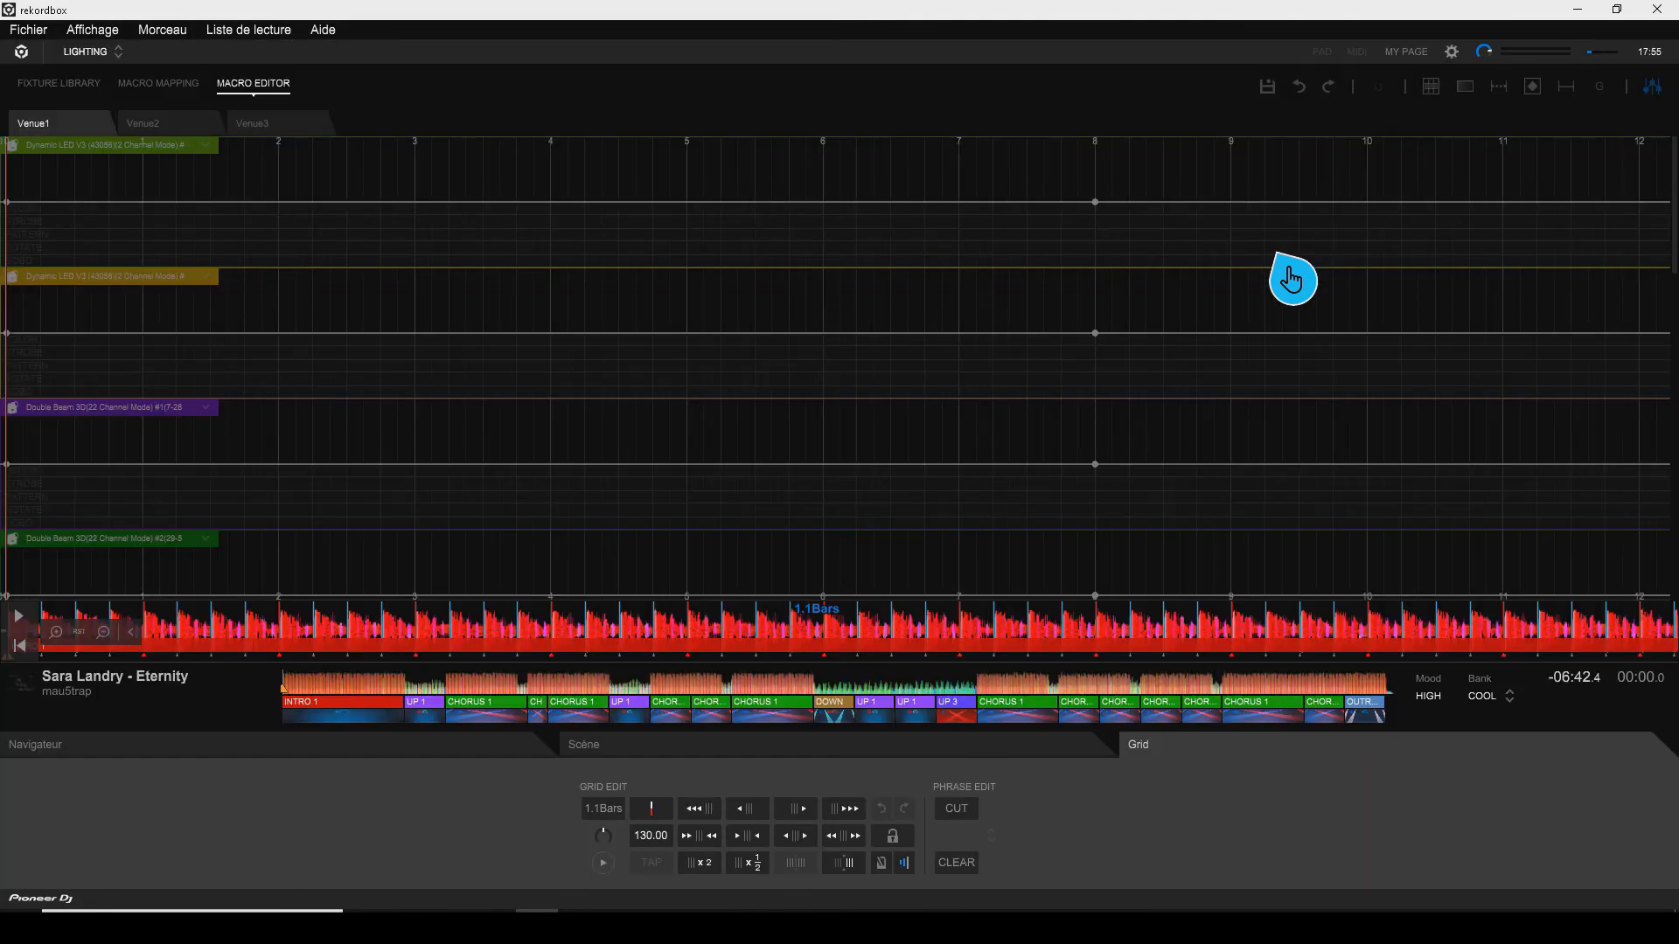